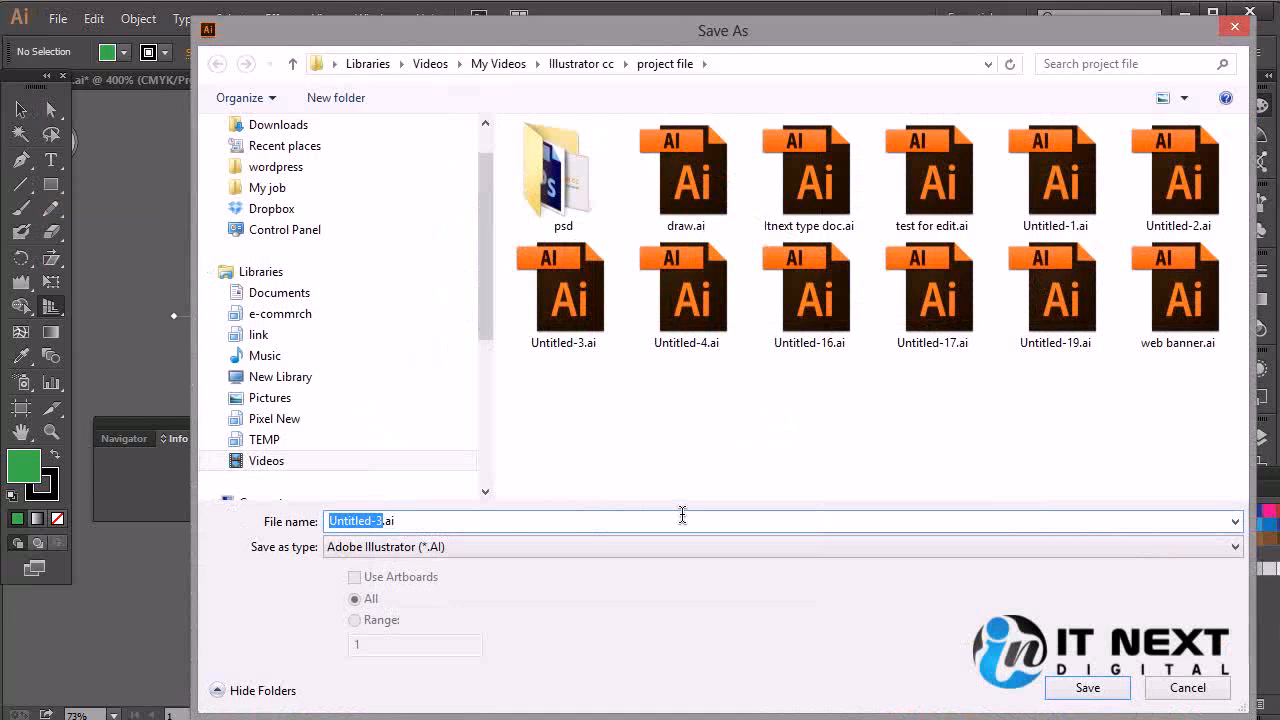
Save the perspective drawing as "persptive tool" in Illustrator format with the default Illustrator CC options and close it.
{"action": "type", "text": "persptive too"}
{"action": "key", "text": "Return"}
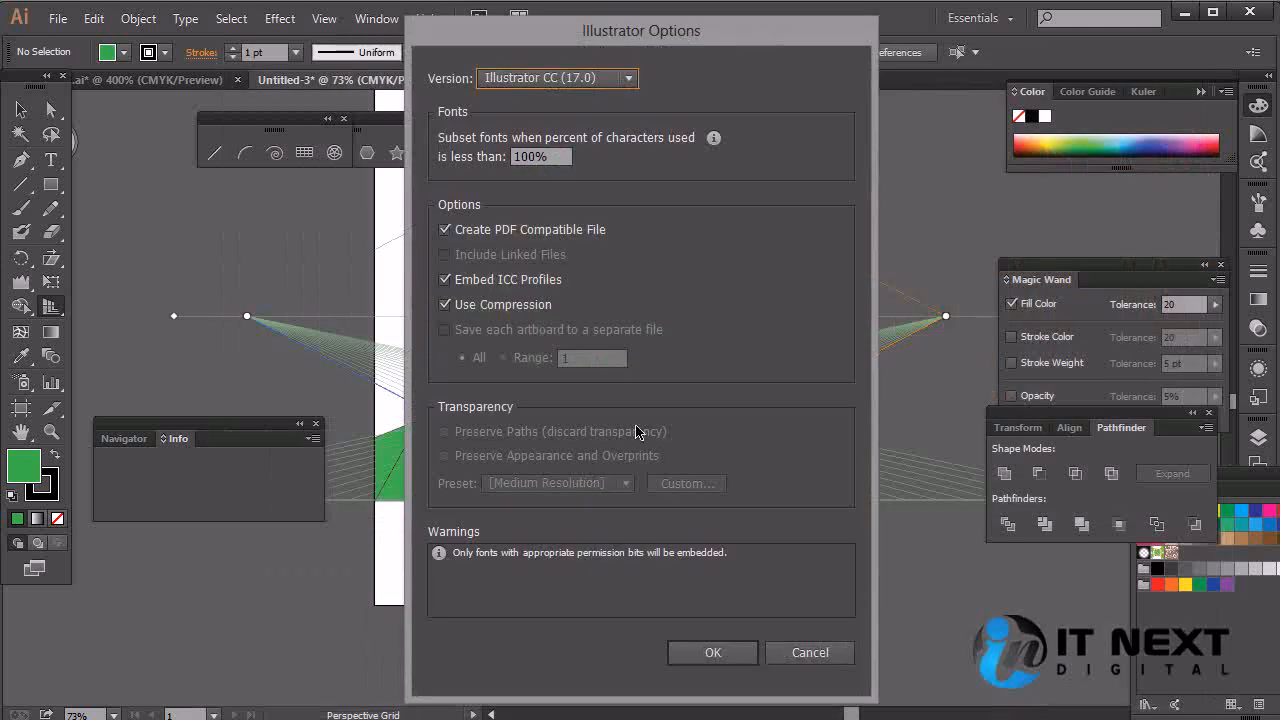
{"action": "left_click", "coordinate": [712, 652]}
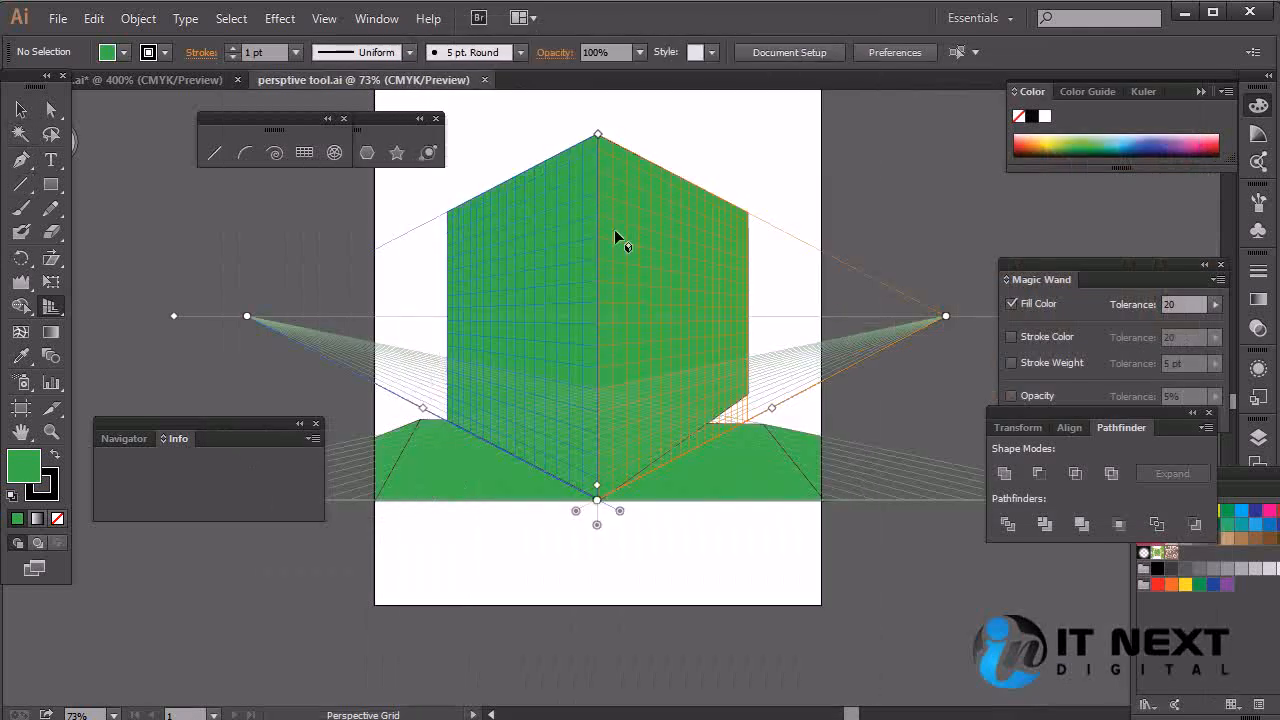
{"action": "left_click", "coordinate": [484, 79]}
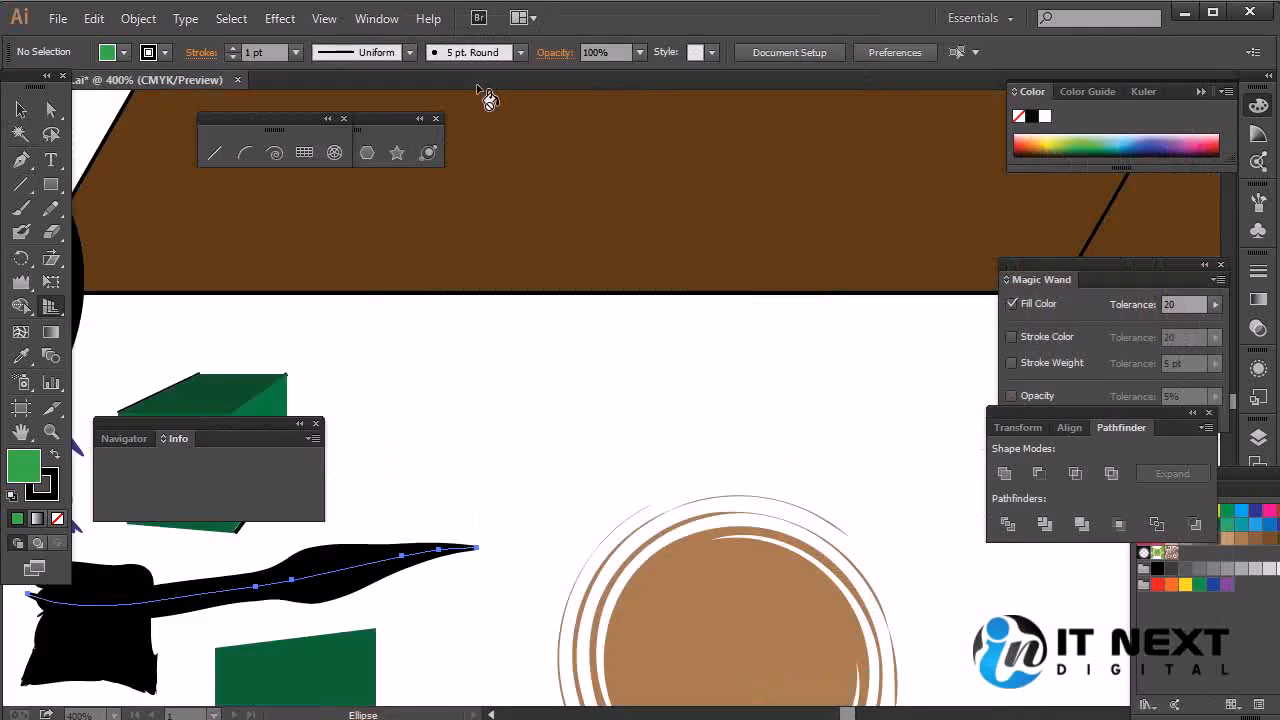
Create a new Letter-size print document, 612 by 792 pt, with one artboard.
{"action": "left_click", "coordinate": [58, 18]}
{"action": "left_click", "coordinate": [60, 40]}
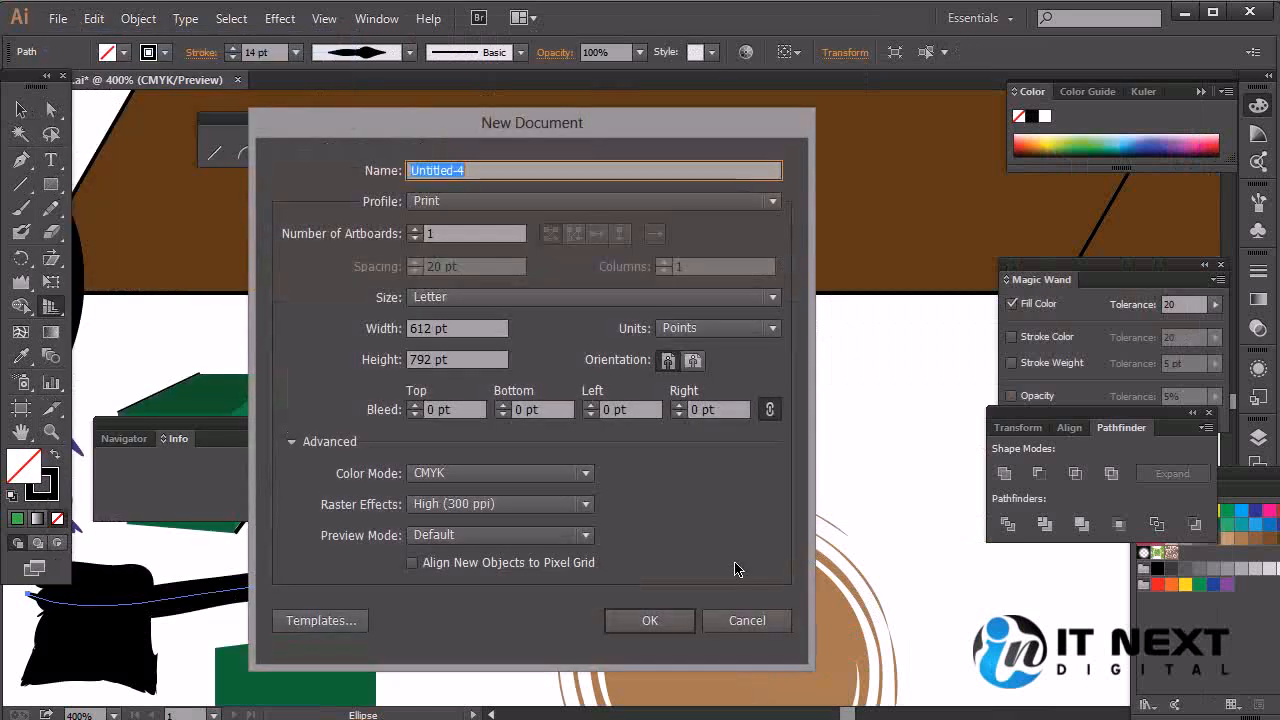
{"action": "left_click", "coordinate": [649, 620]}
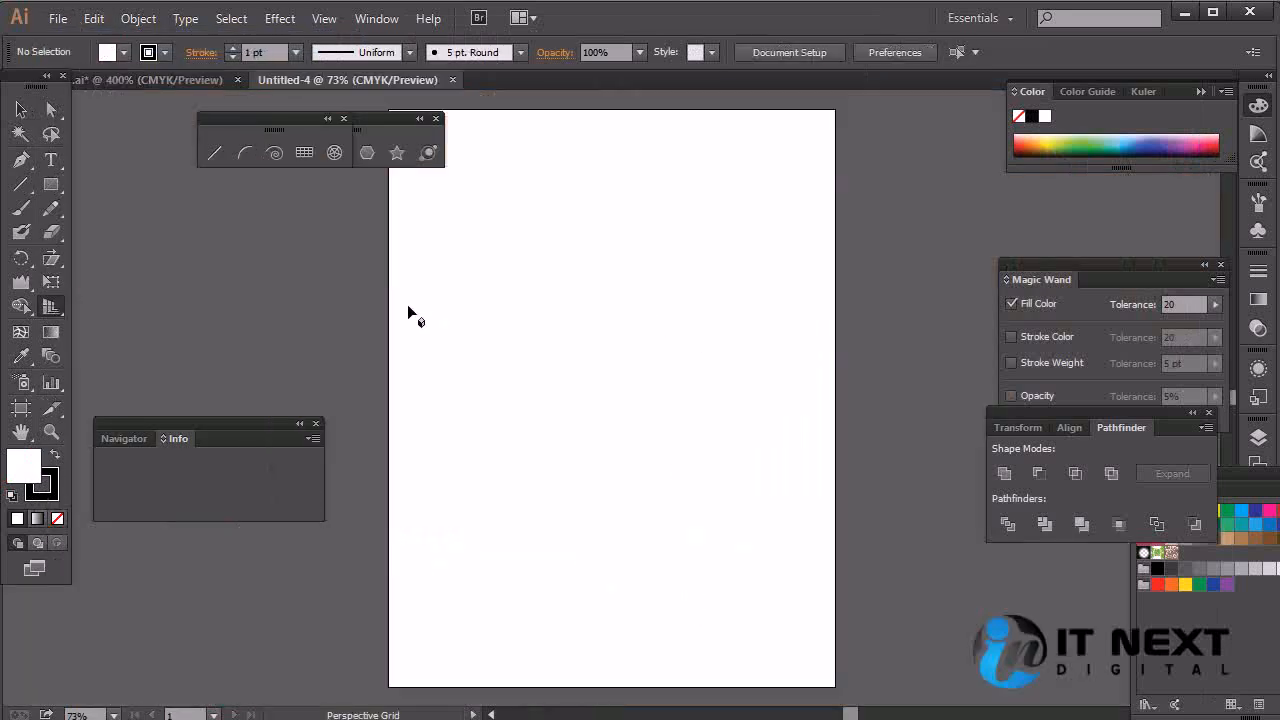
Draw a square about 308 pt wide and place it in the lower half of the artboard.
{"action": "left_click", "coordinate": [51, 184]}
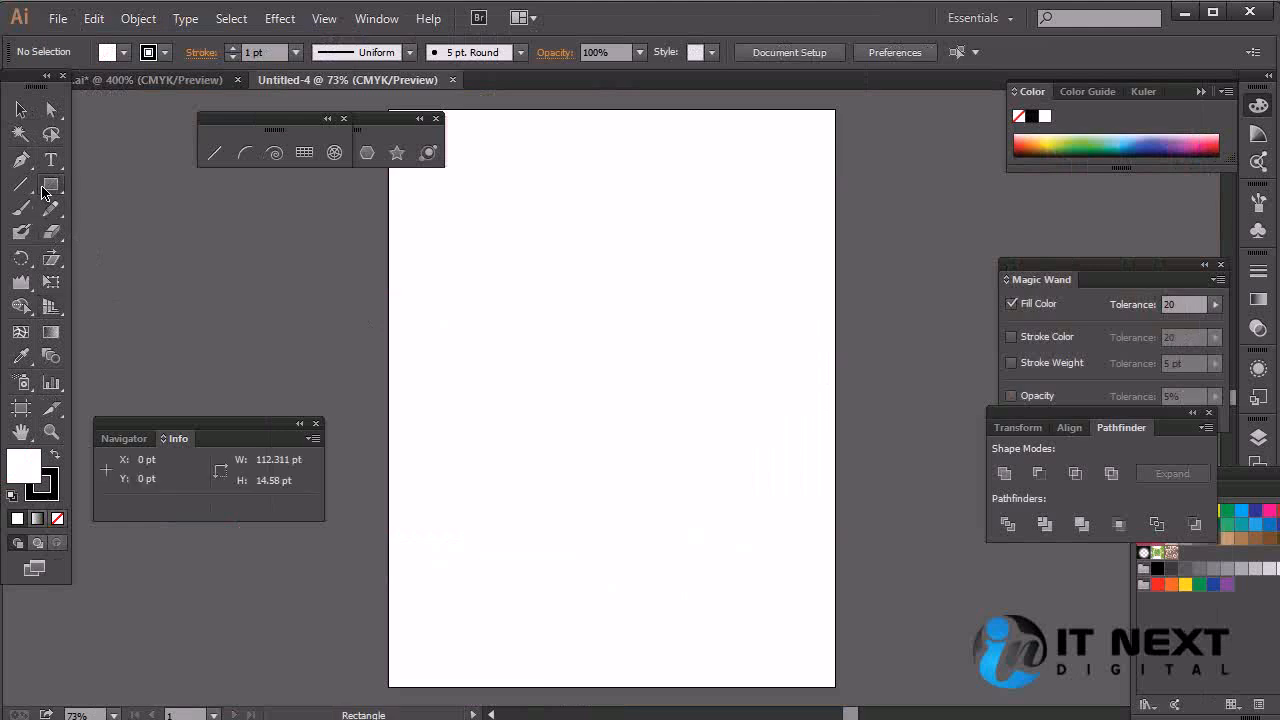
{"action": "left_click_drag", "start_coordinate": [508, 327], "coordinate": [734, 500]}
{"action": "left_click", "coordinate": [21, 109]}
{"action": "left_click_drag", "start_coordinate": [610, 405], "coordinate": [562, 458]}
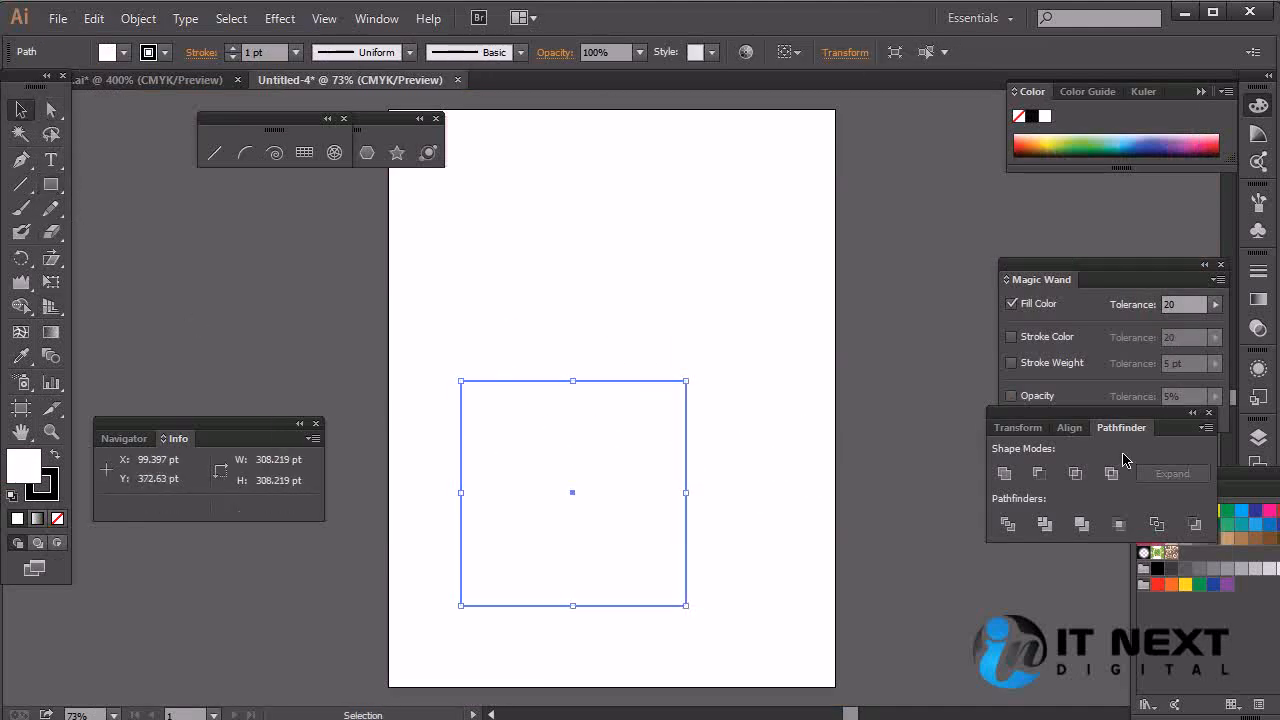
Fill the square with dark gray, move it closer to the artboard's lower edge and remove its stroke.
{"action": "left_click_drag", "start_coordinate": [1268, 475], "coordinate": [1007, 250]}
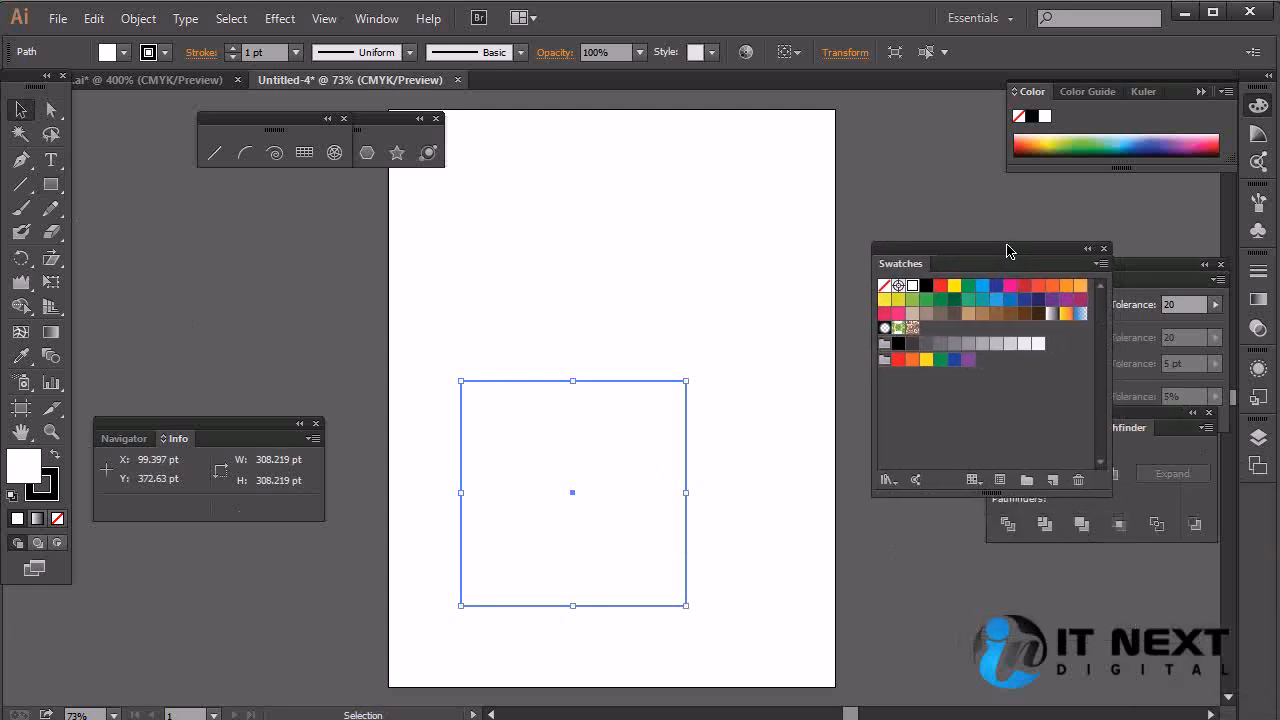
{"action": "left_click", "coordinate": [927, 344]}
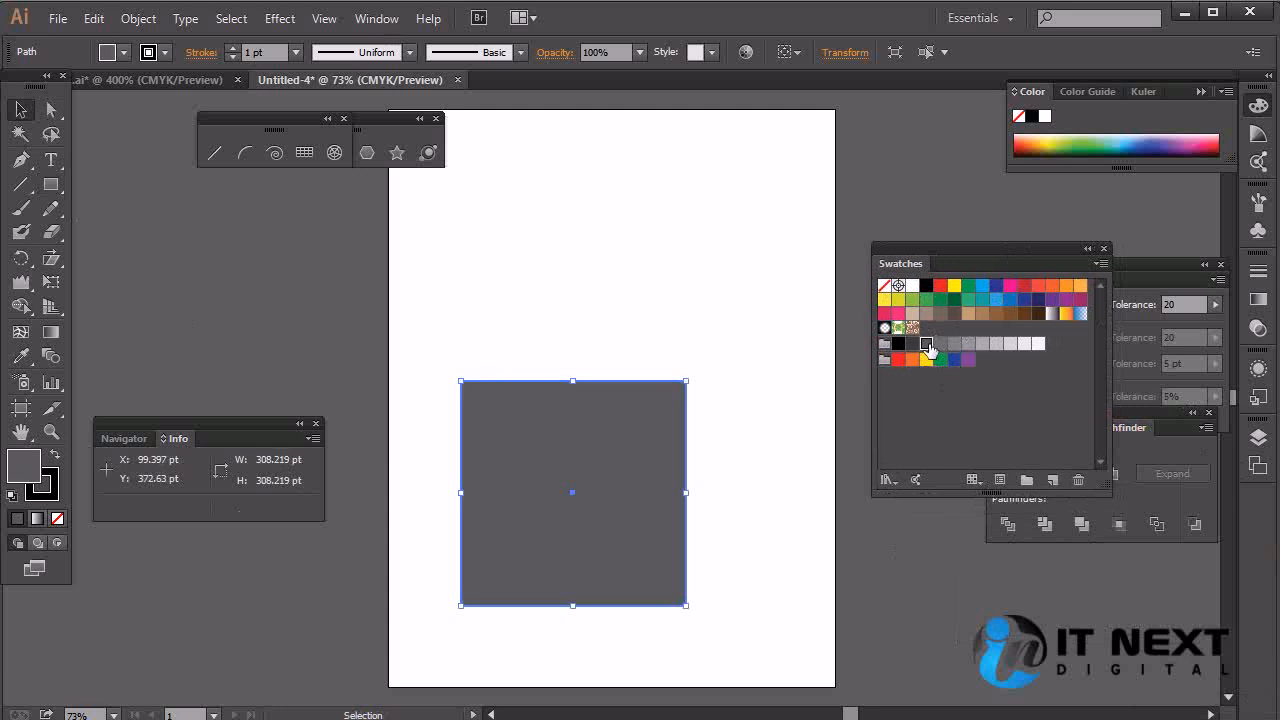
{"action": "left_click_drag", "start_coordinate": [594, 443], "coordinate": [594, 488]}
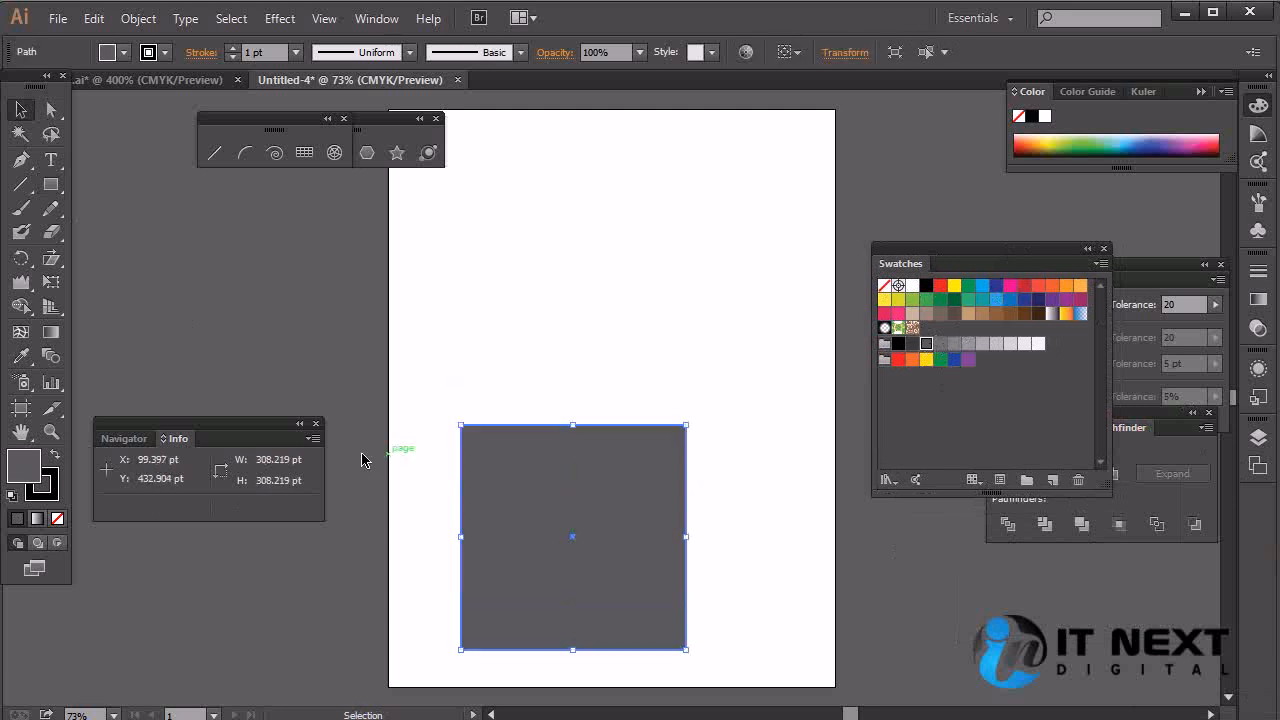
{"action": "left_click", "coordinate": [57, 518]}
{"action": "left_click", "coordinate": [28, 475]}
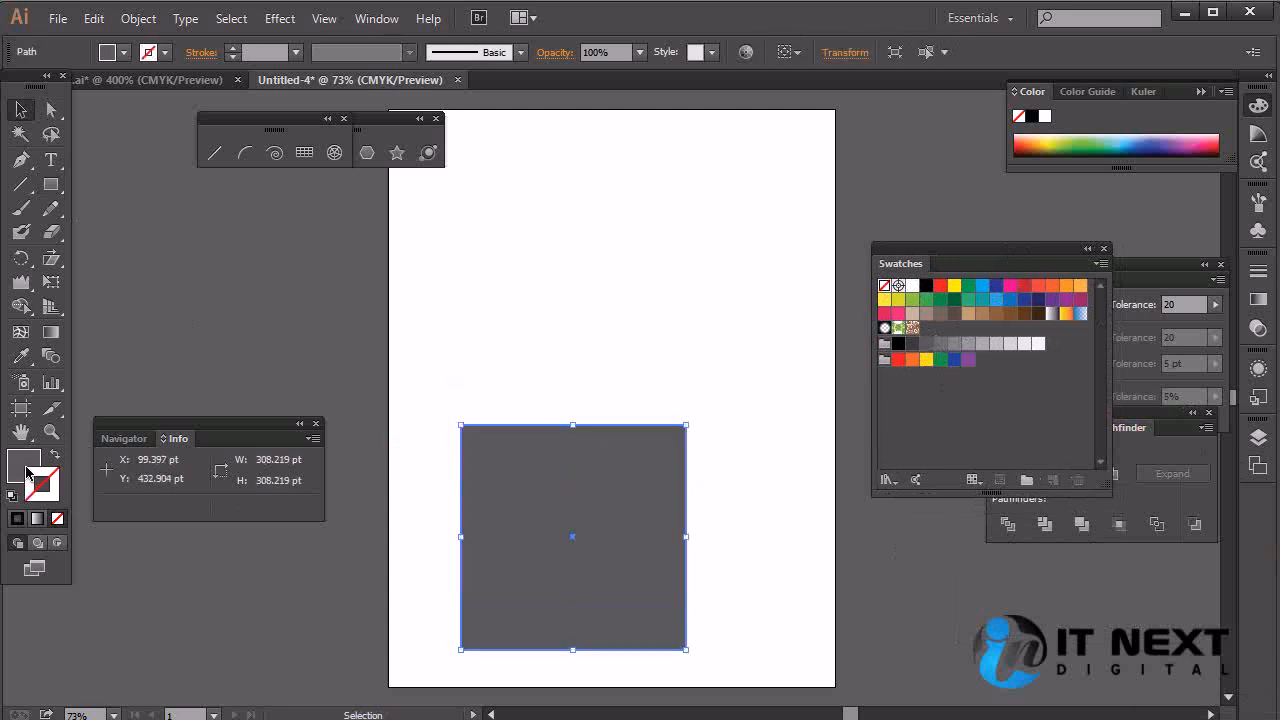
{"action": "left_click", "coordinate": [528, 358]}
{"action": "left_click", "coordinate": [25, 461]}
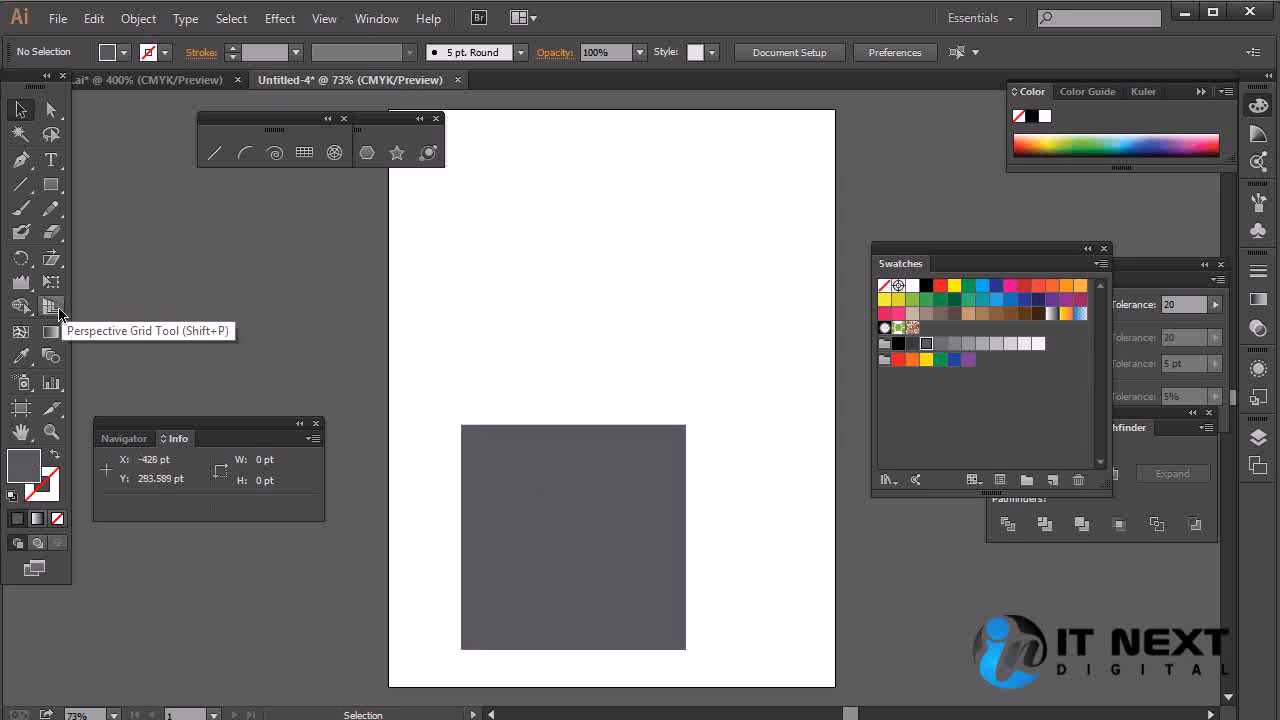
Draw a dark gray circle about 263 pt in diameter and place it above the square.
{"action": "left_click", "coordinate": [52, 187]}
{"action": "left_click_drag", "start_coordinate": [52, 187], "coordinate": [129, 231]}
{"action": "left_click_drag", "start_coordinate": [503, 194], "coordinate": [694, 330]}
{"action": "key", "text": "v"}
{"action": "left_click_drag", "start_coordinate": [651, 277], "coordinate": [616, 278]}
{"action": "left_click", "coordinate": [757, 314]}
{"action": "left_click", "coordinate": [575, 320]}
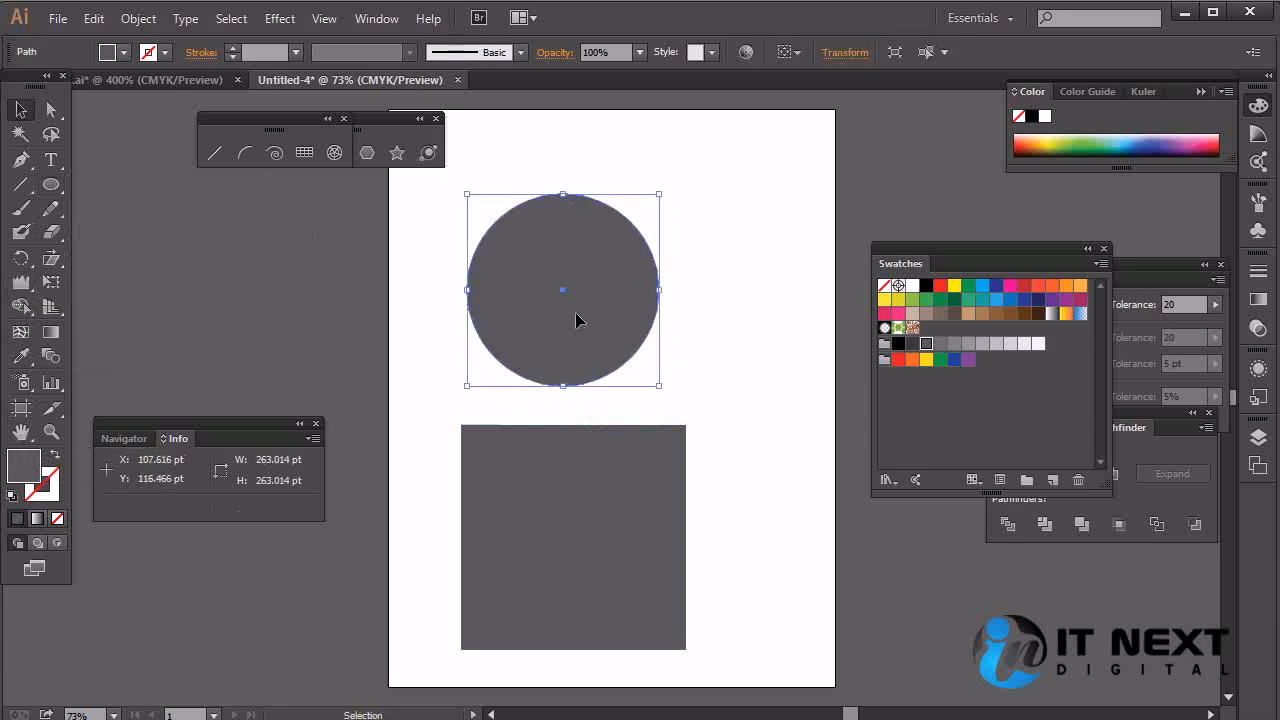
Add mesh points near the circle's centre and lower left, coloured green C=75 M=0 Y=100 K=0.
{"action": "left_click", "coordinate": [22, 339]}
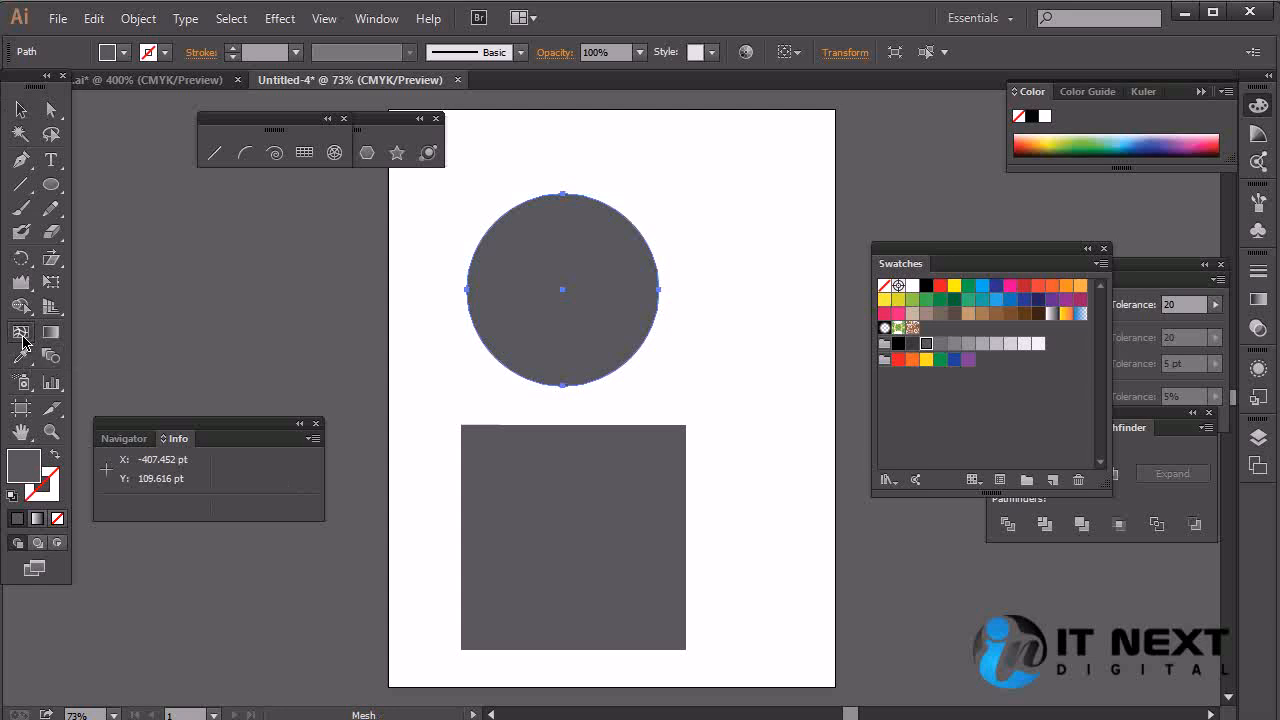
{"action": "left_click", "coordinate": [585, 288]}
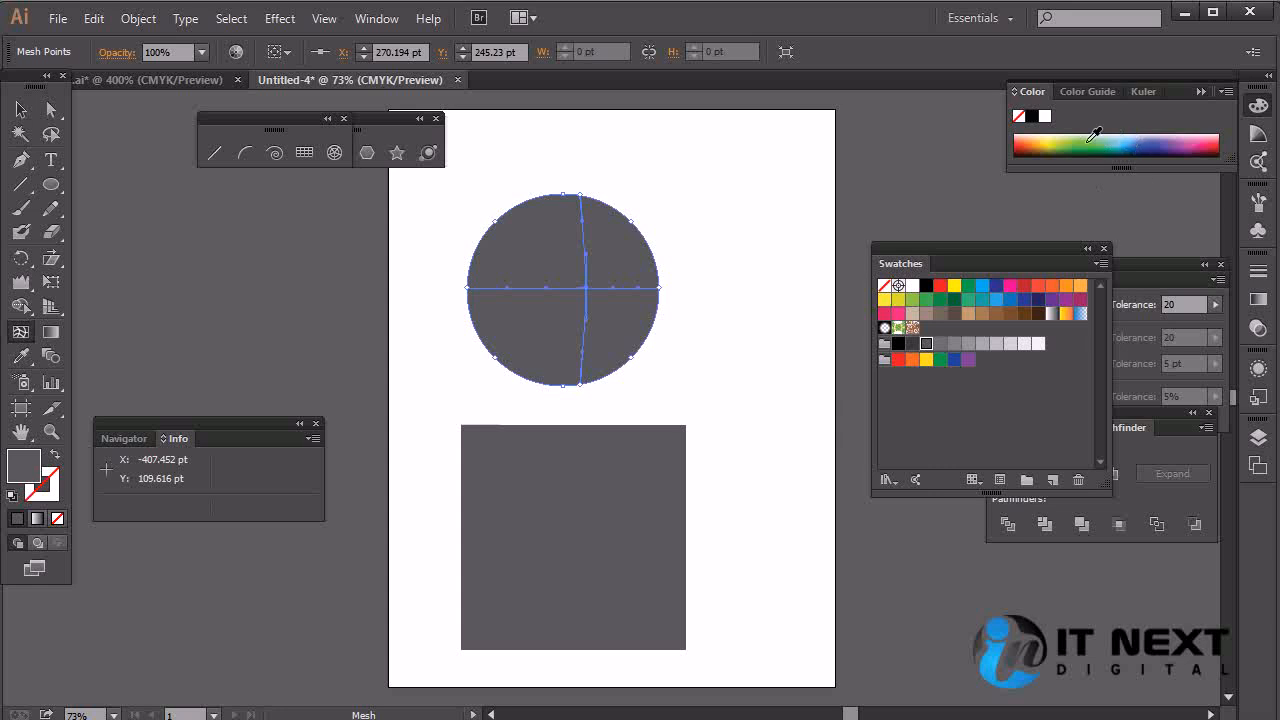
{"action": "left_click", "coordinate": [927, 302]}
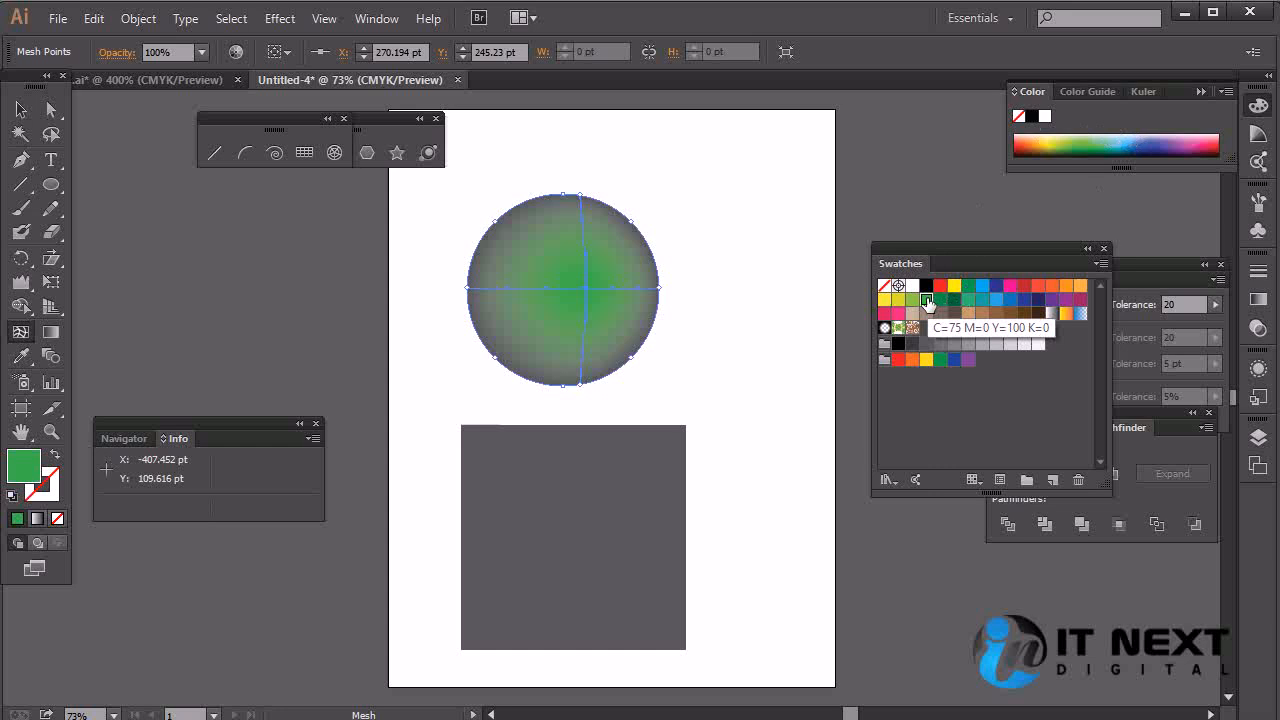
{"action": "left_click", "coordinate": [516, 332]}
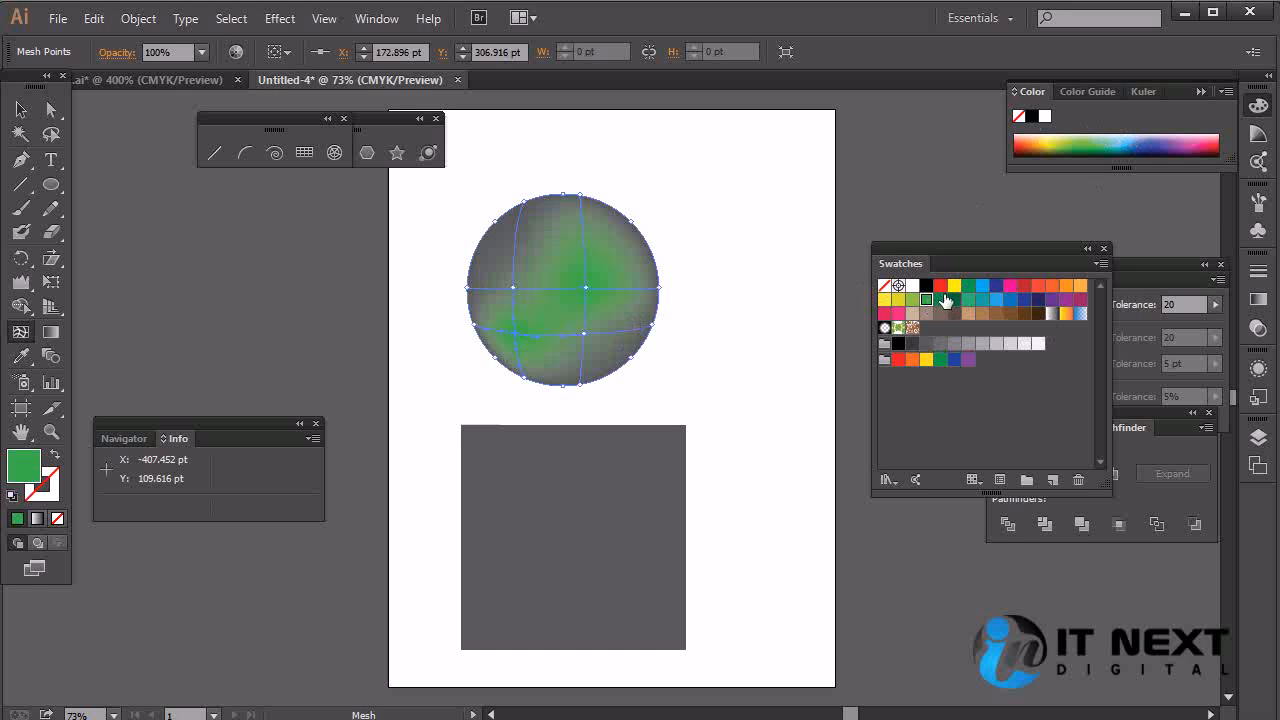
{"action": "left_click", "coordinate": [940, 301]}
{"action": "left_click", "coordinate": [951, 304]}
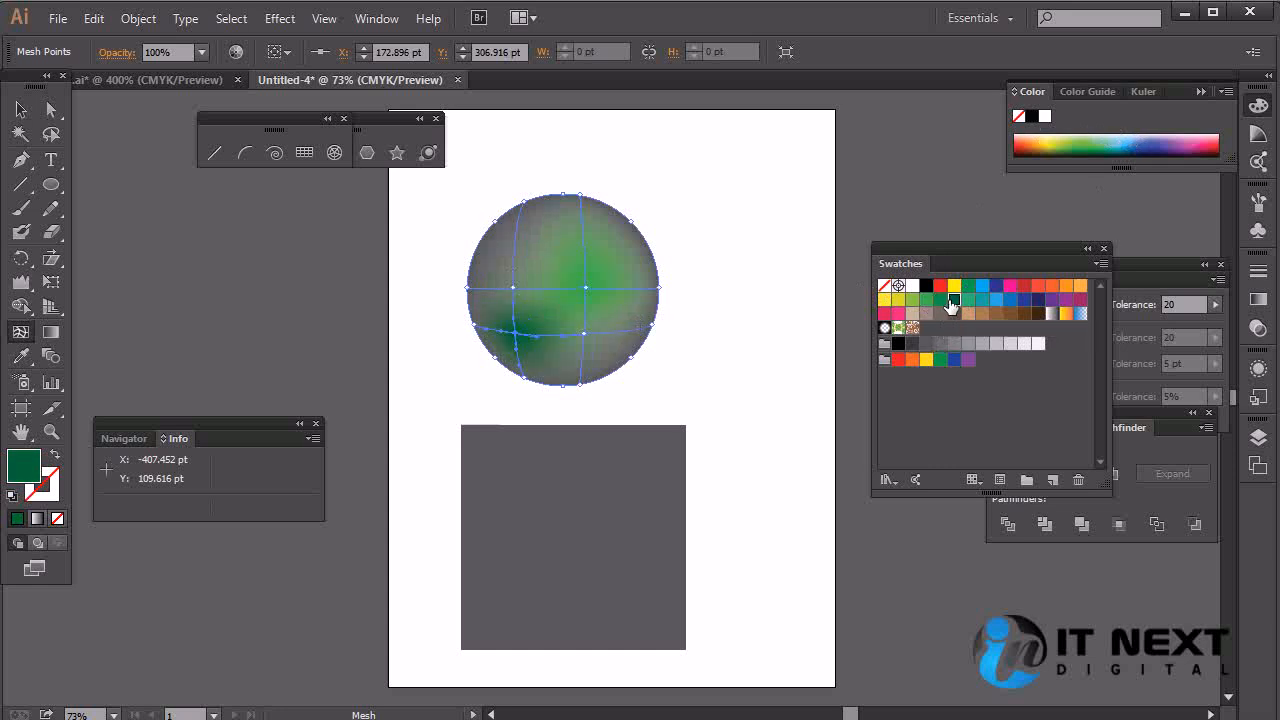
{"action": "left_click", "coordinate": [940, 300]}
{"action": "left_click", "coordinate": [926, 300]}
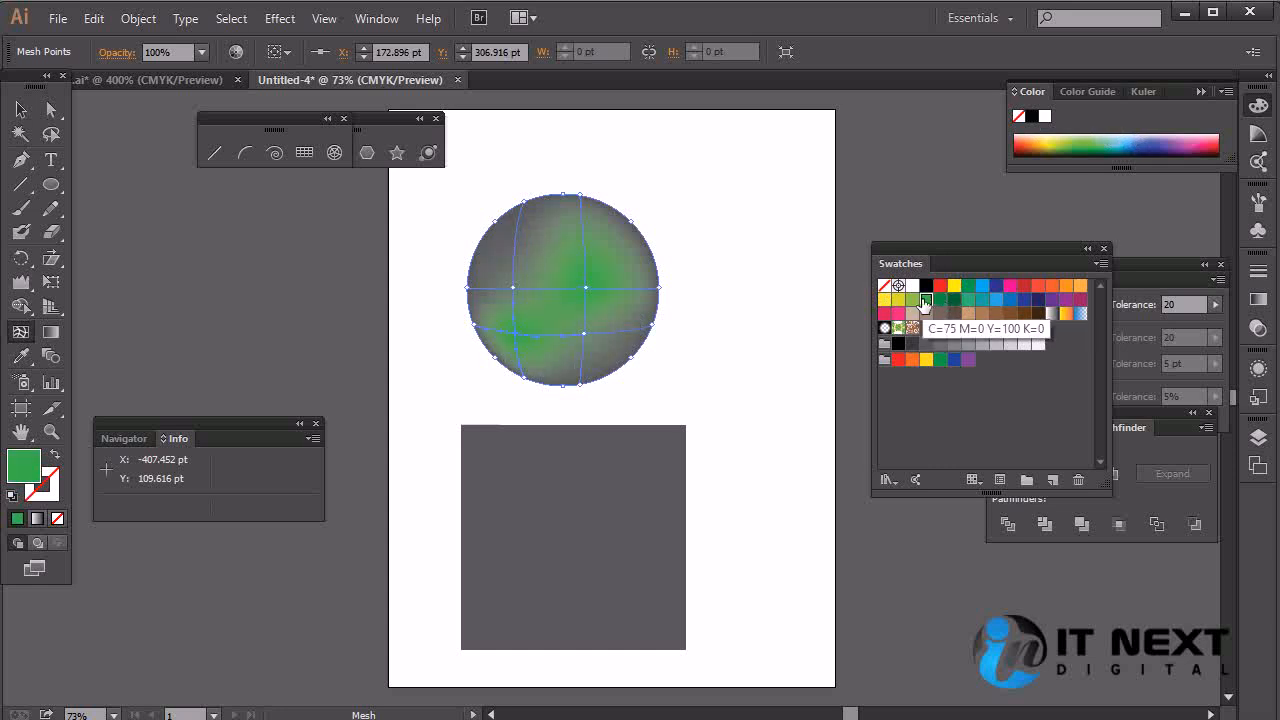
Add mesh points at the circle's upper left and top in green C=85 M=10 Y=100 K=10, and at lower right in teal.
{"action": "left_click", "coordinate": [503, 247]}
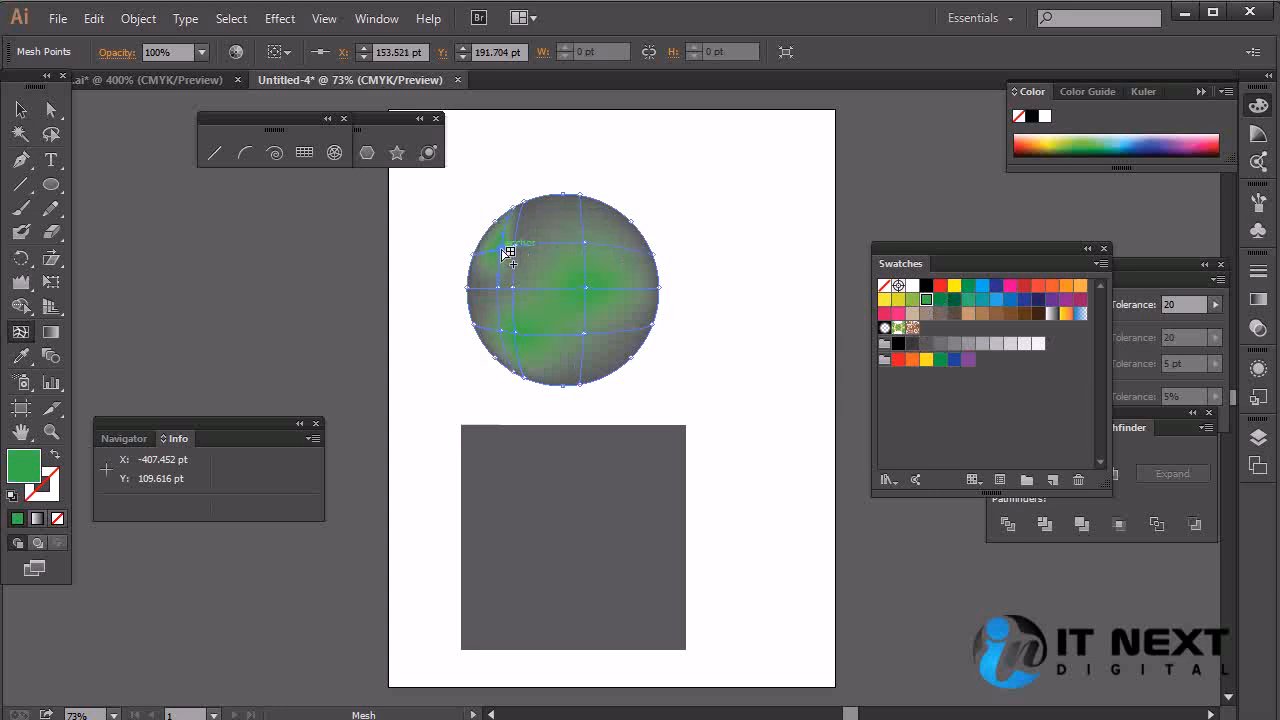
{"action": "left_click", "coordinate": [943, 300]}
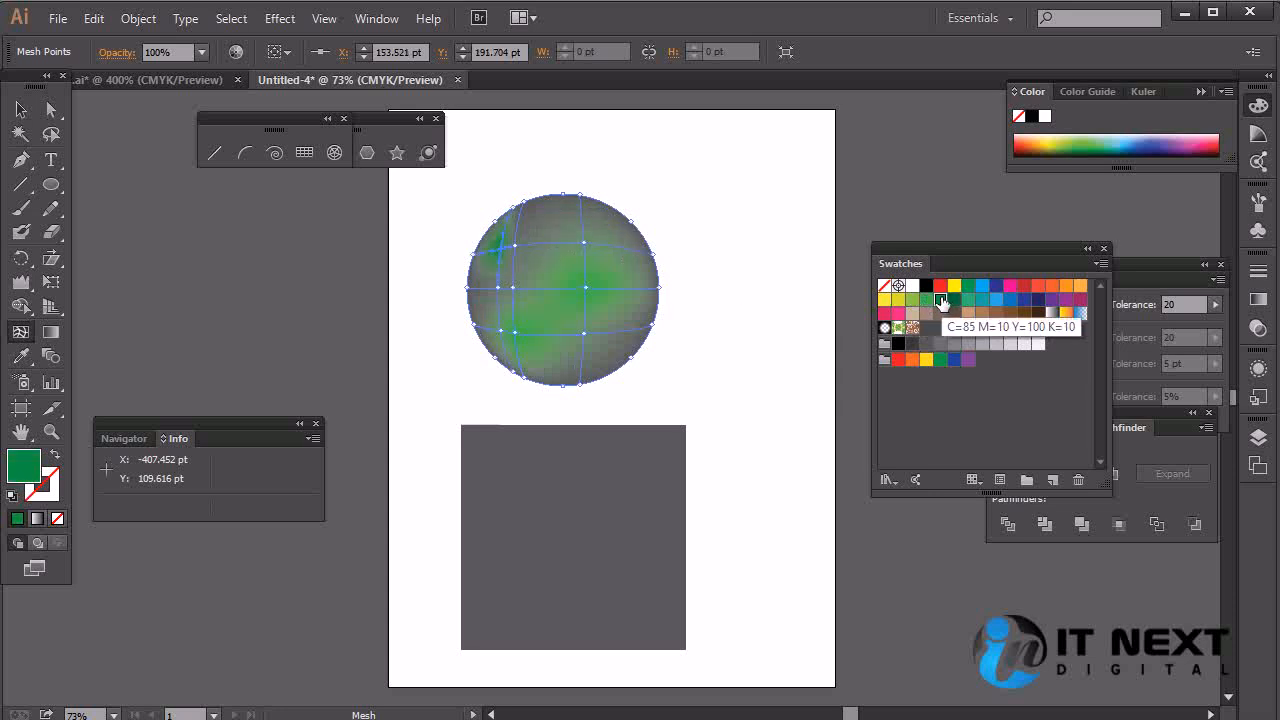
{"action": "left_click", "coordinate": [614, 335]}
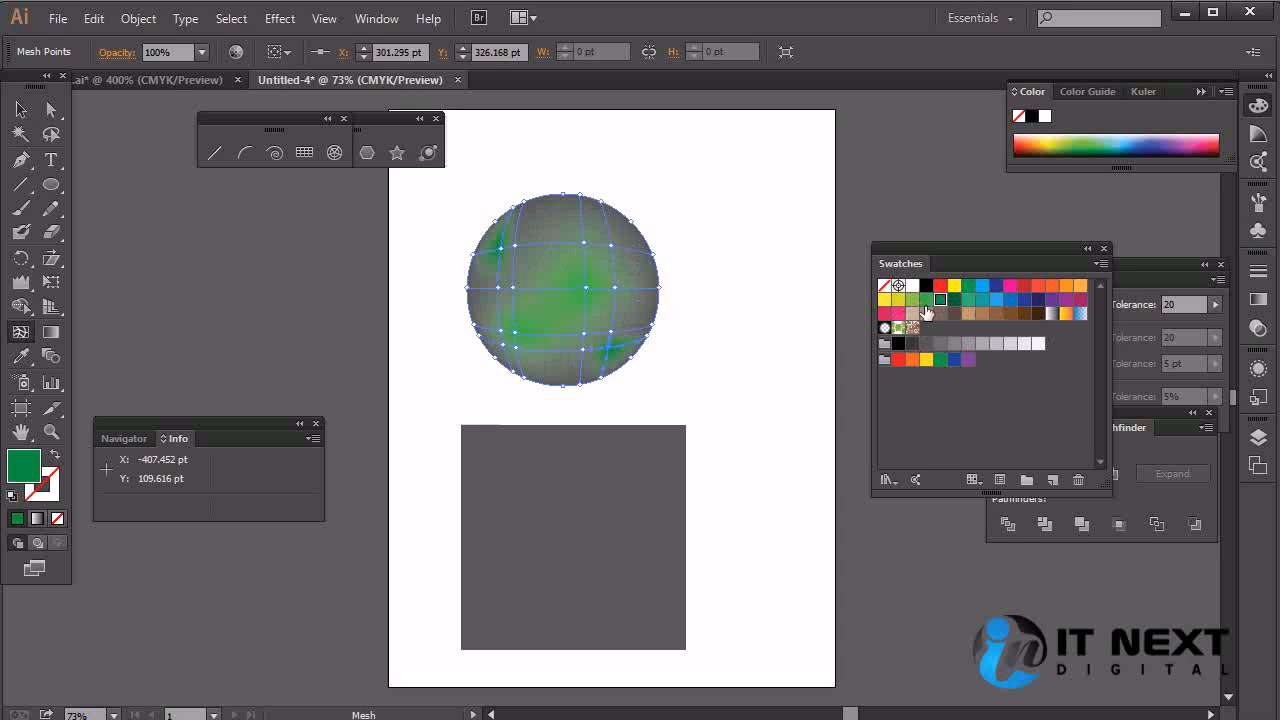
{"action": "left_click", "coordinate": [967, 300]}
{"action": "left_click", "coordinate": [549, 230]}
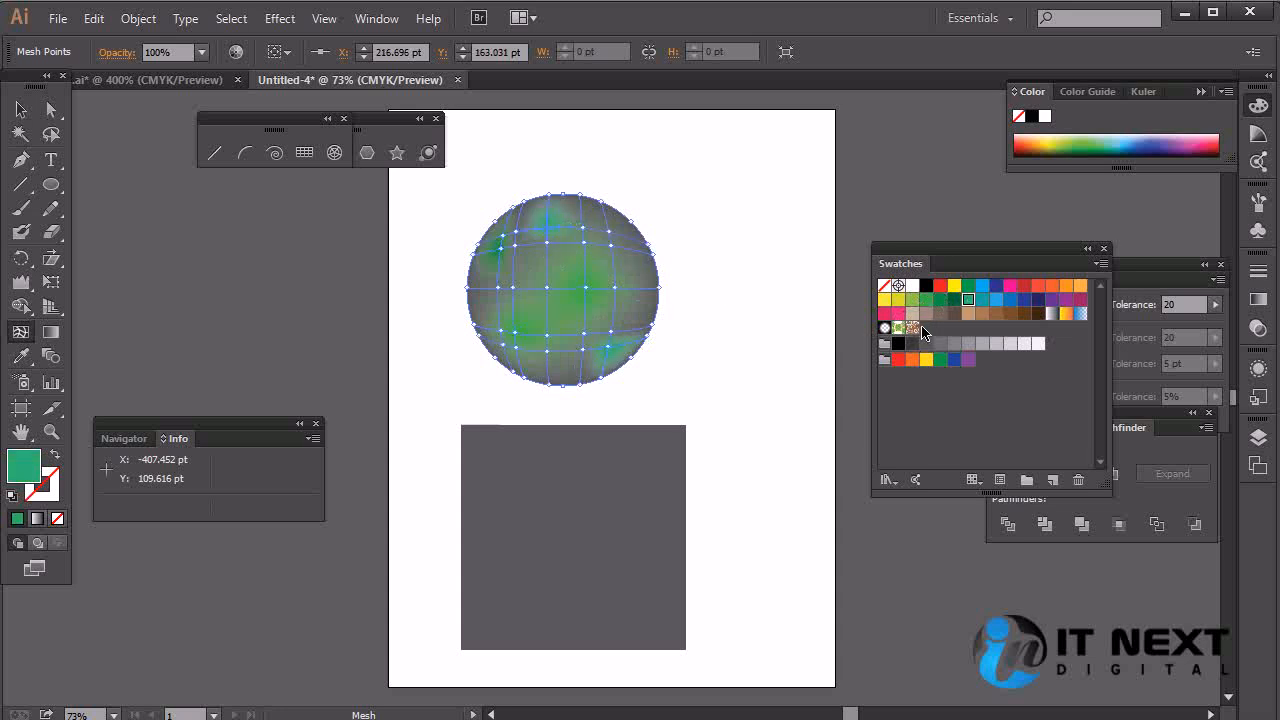
{"action": "left_click", "coordinate": [955, 300]}
{"action": "left_click", "coordinate": [940, 300]}
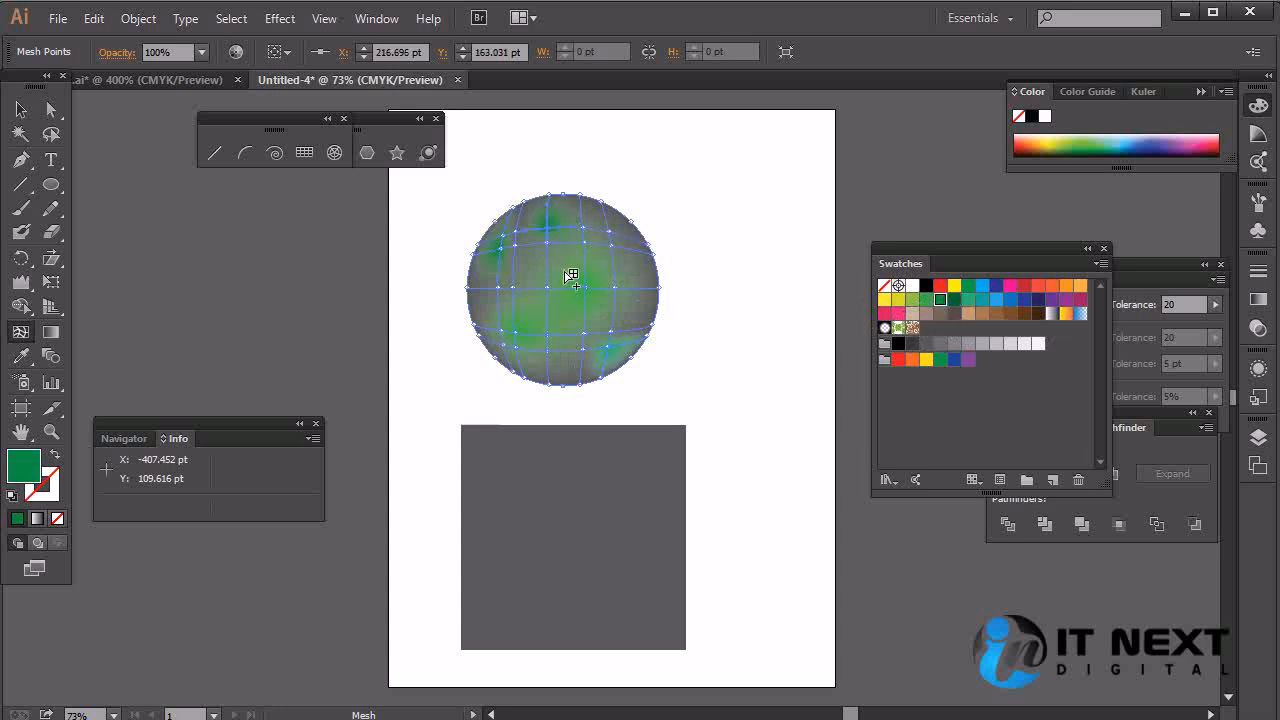
{"action": "left_click", "coordinate": [704, 222]}
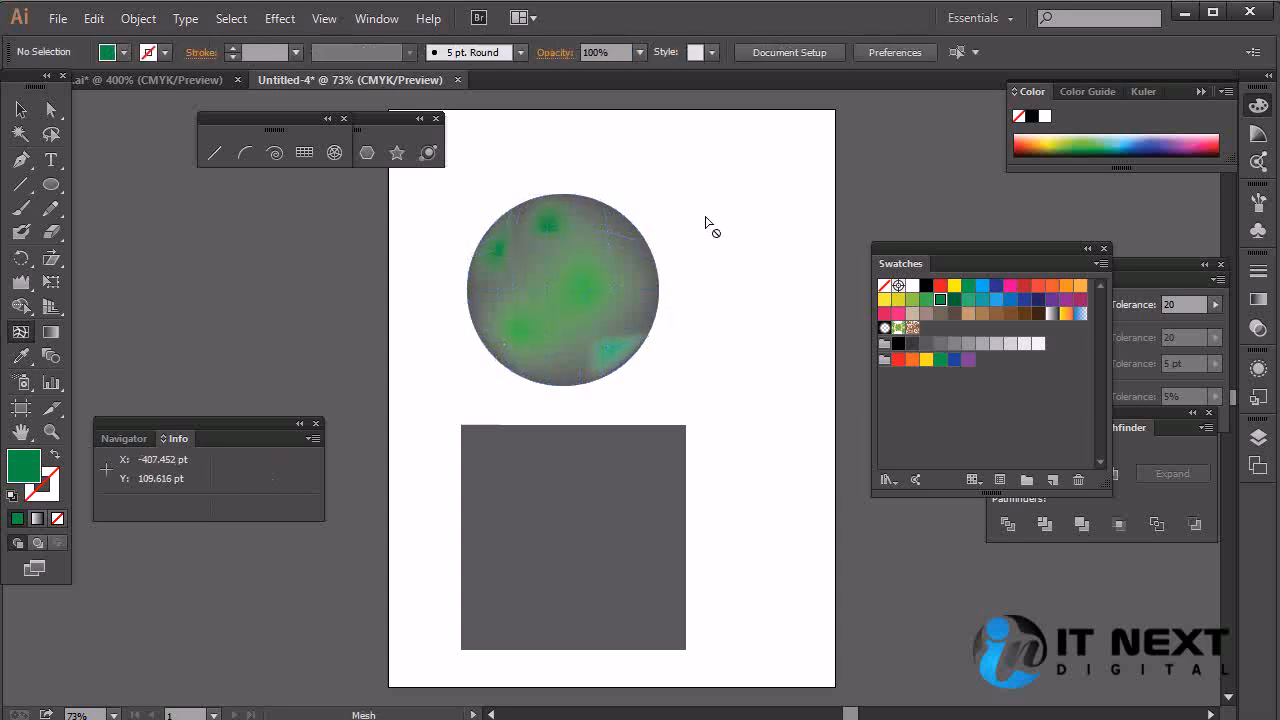
Undo all the green and teal mesh points on the circle.
{"action": "key", "text": "ctrl+z"}
{"action": "key", "text": "ctrl+z"}
{"action": "key", "text": "ctrl+z"}
{"action": "key", "text": "ctrl+z"}
{"action": "key", "text": "ctrl+z"}
{"action": "key", "text": "ctrl+z"}
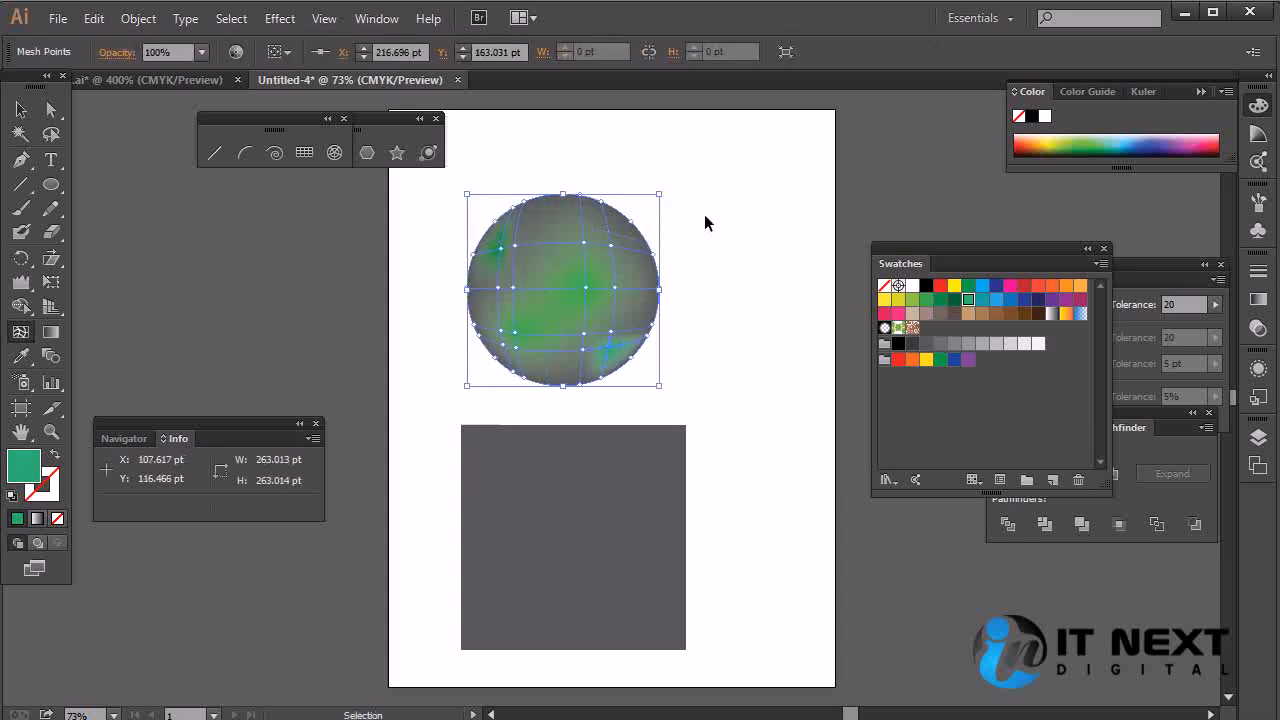
{"action": "key", "text": "ctrl+z"}
{"action": "key", "text": "ctrl+z"}
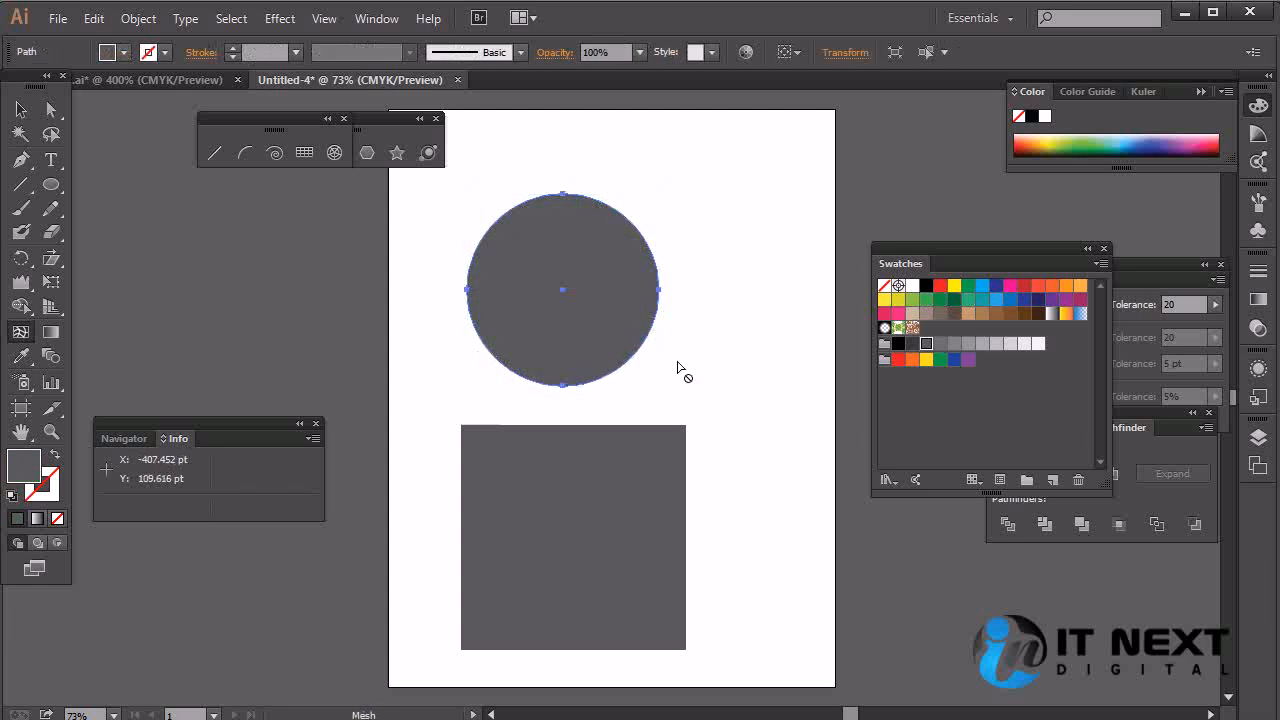
Try a light gray C=0 M=0 Y=0 K=20 mesh point at the circle's upper left, and undo it.
{"action": "left_click", "coordinate": [516, 233]}
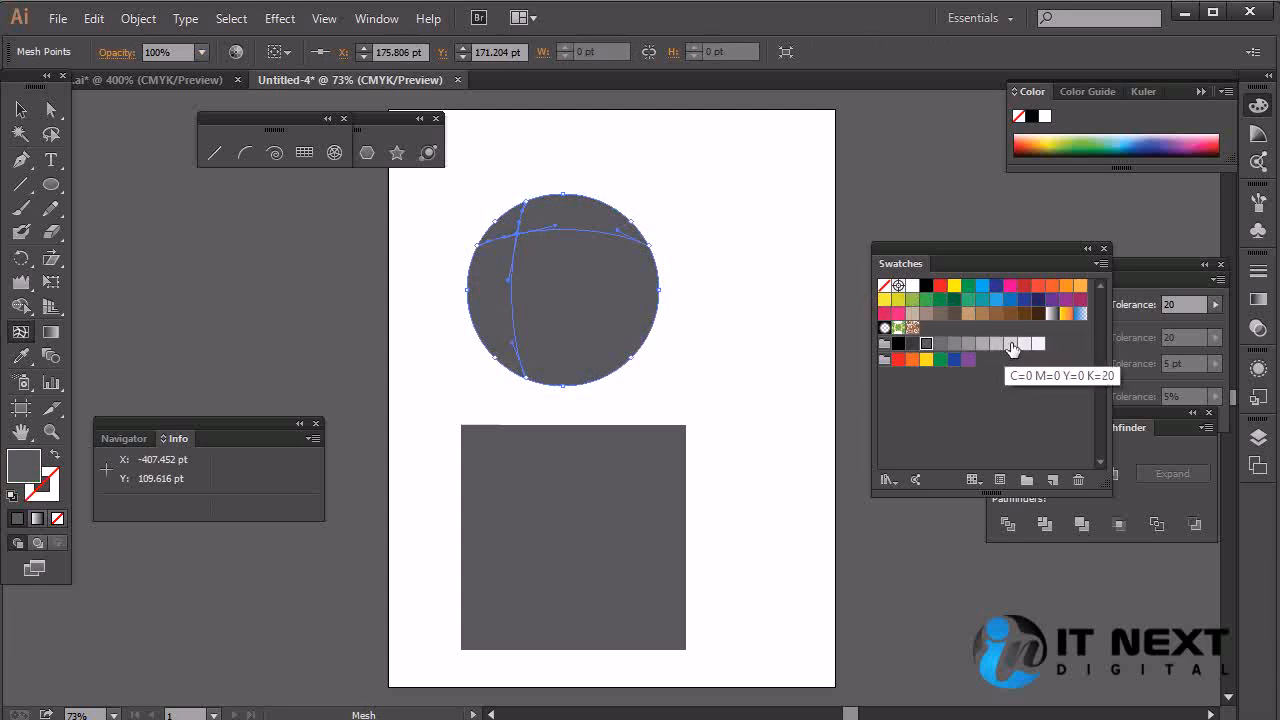
{"action": "left_click", "coordinate": [1011, 344]}
{"action": "left_click", "coordinate": [20, 110]}
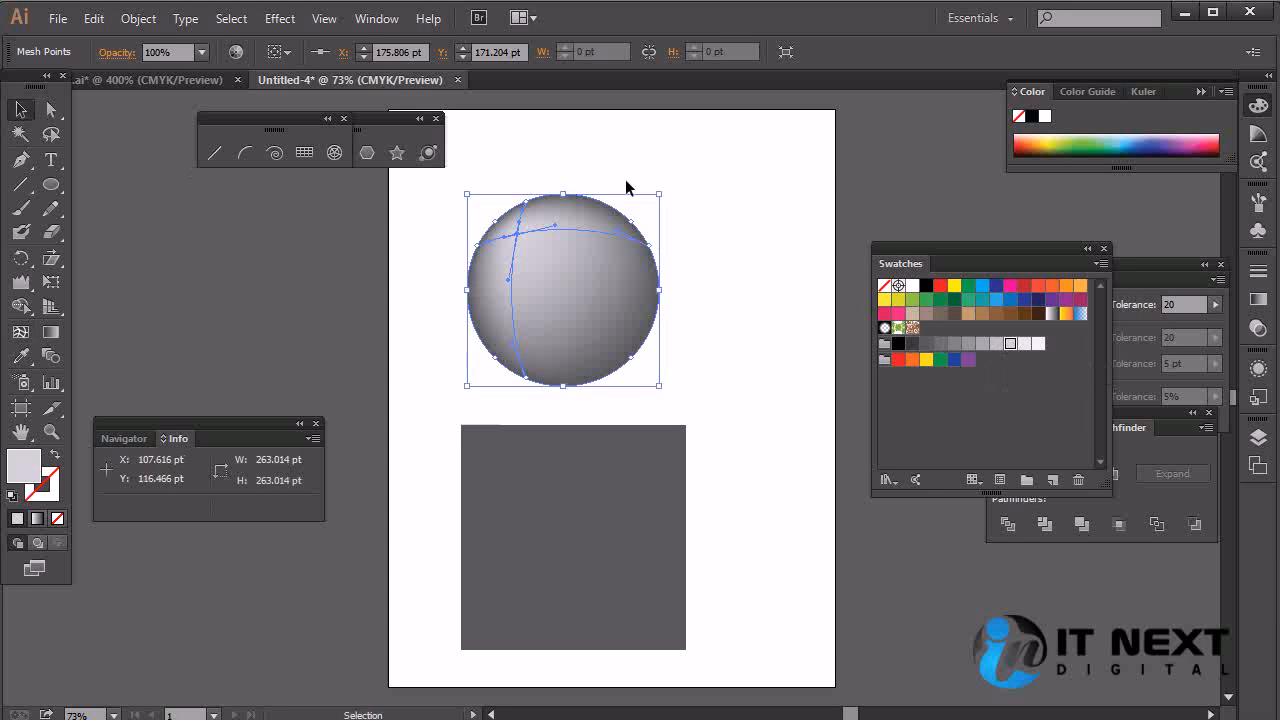
{"action": "left_click", "coordinate": [757, 187]}
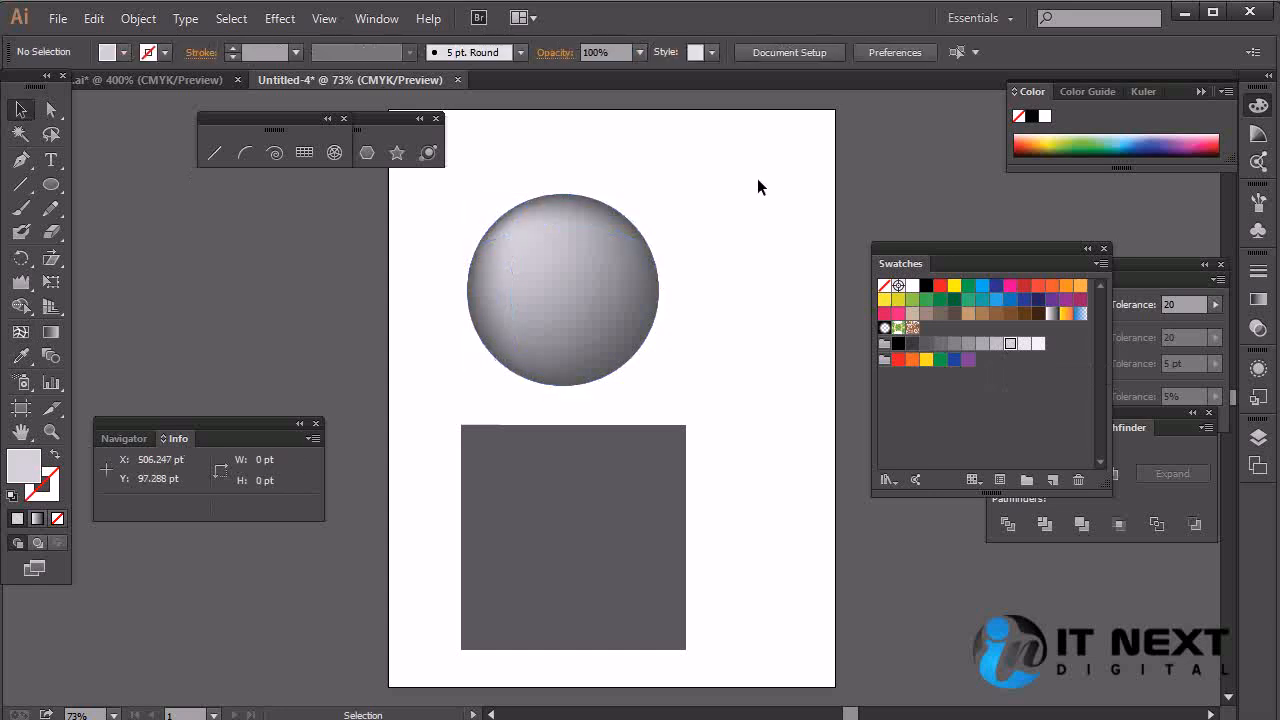
{"action": "key", "text": "ctrl+z"}
{"action": "key", "text": "ctrl+z"}
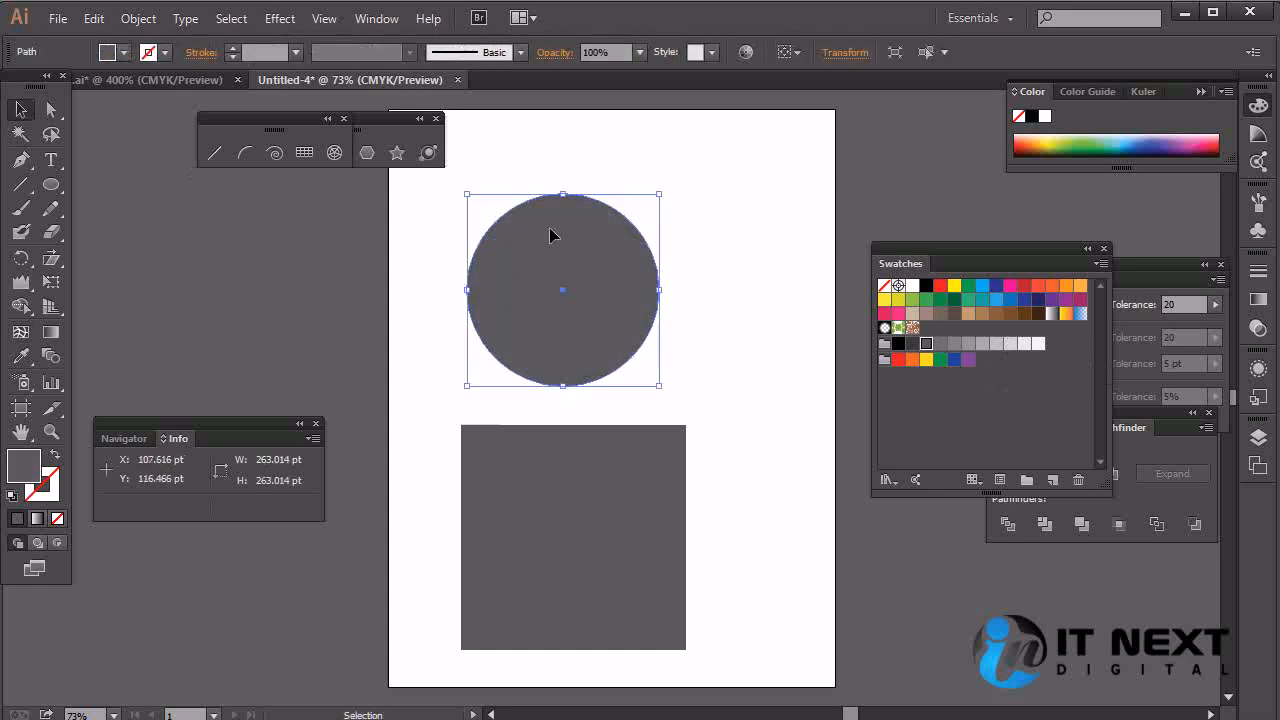
Add a mesh point near the circle's upper-left edge, colour it medium gray and select the whole mesh circle.
{"action": "left_click", "coordinate": [20, 331]}
{"action": "left_click", "coordinate": [529, 215]}
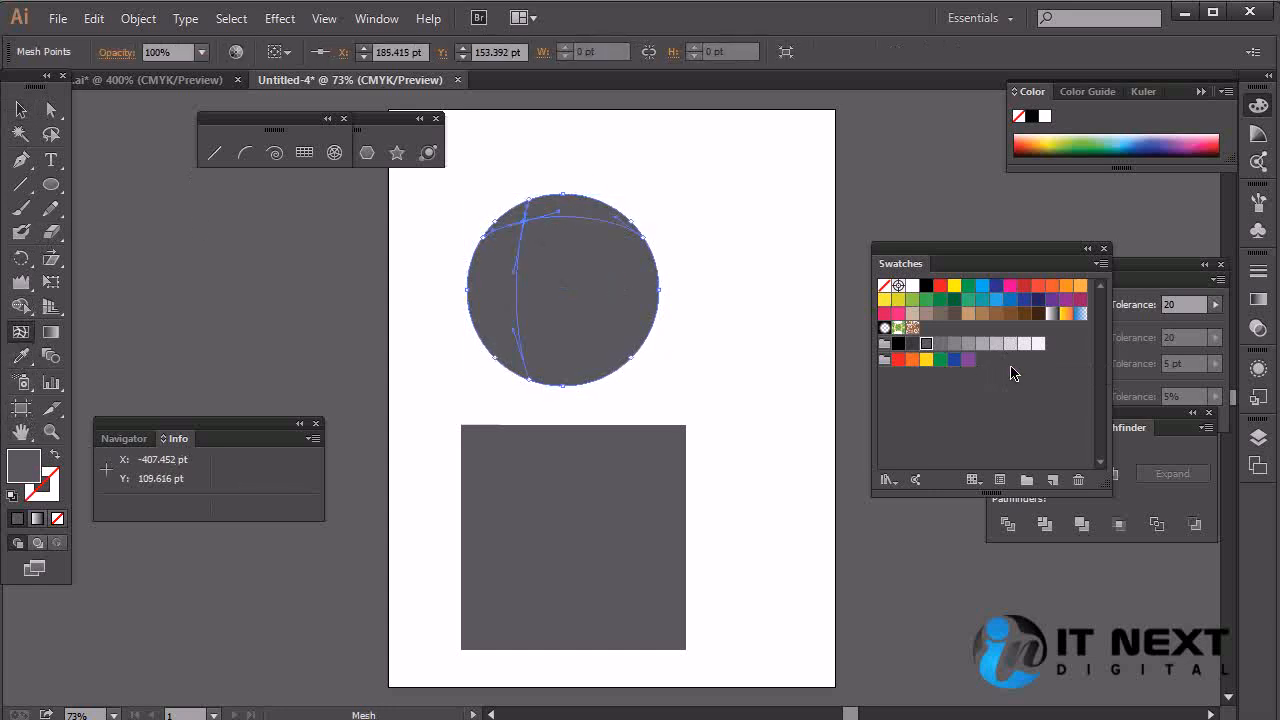
{"action": "left_click", "coordinate": [954, 344]}
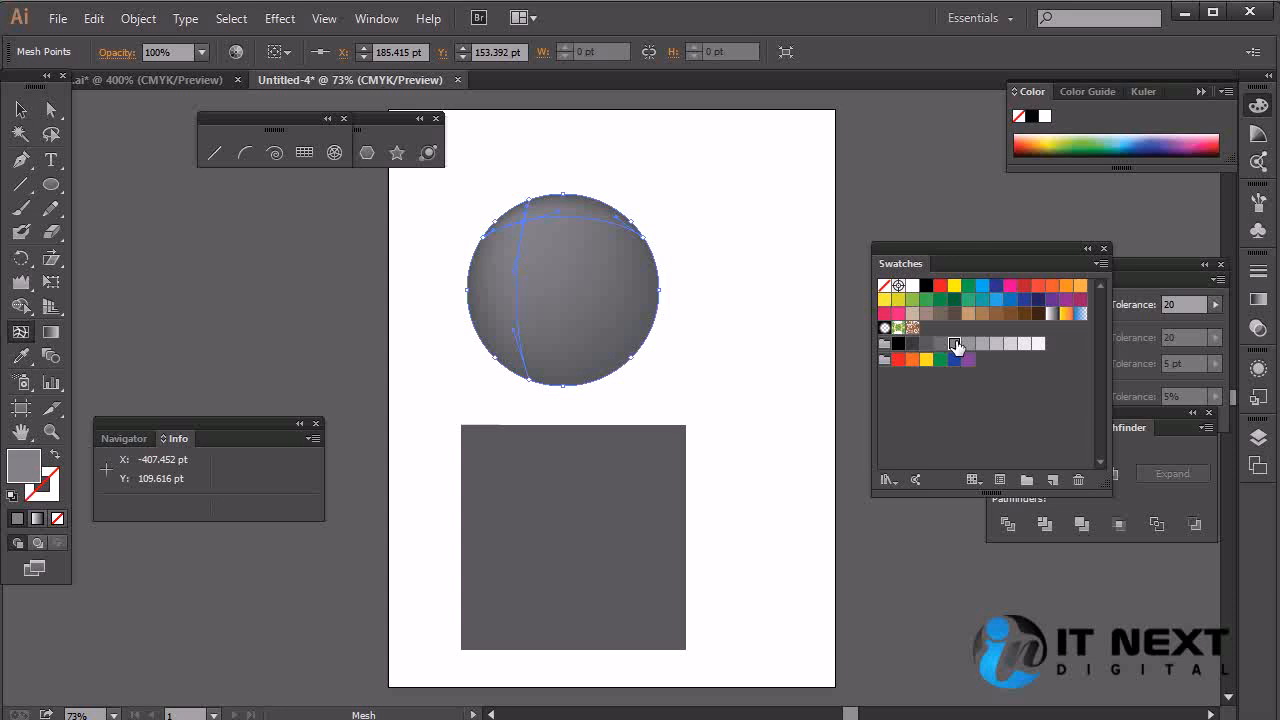
{"action": "key", "text": "v"}
{"action": "left_click", "coordinate": [764, 182]}
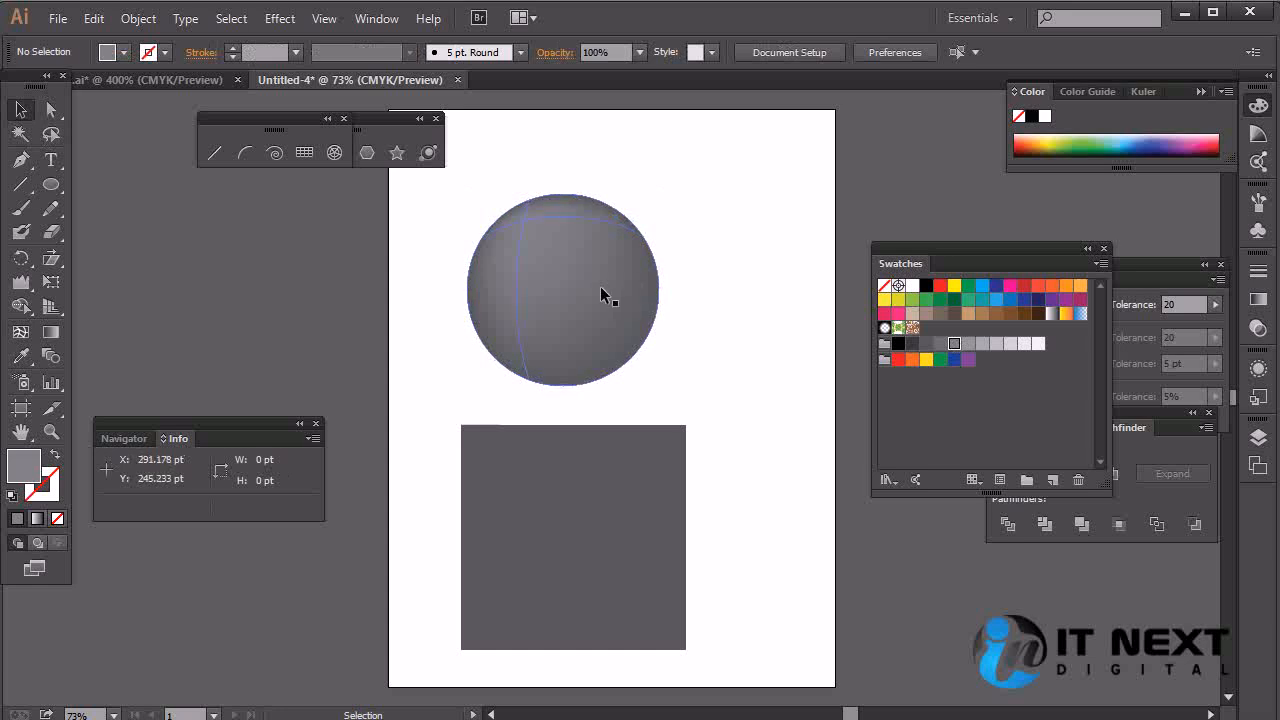
{"action": "left_click", "coordinate": [523, 232]}
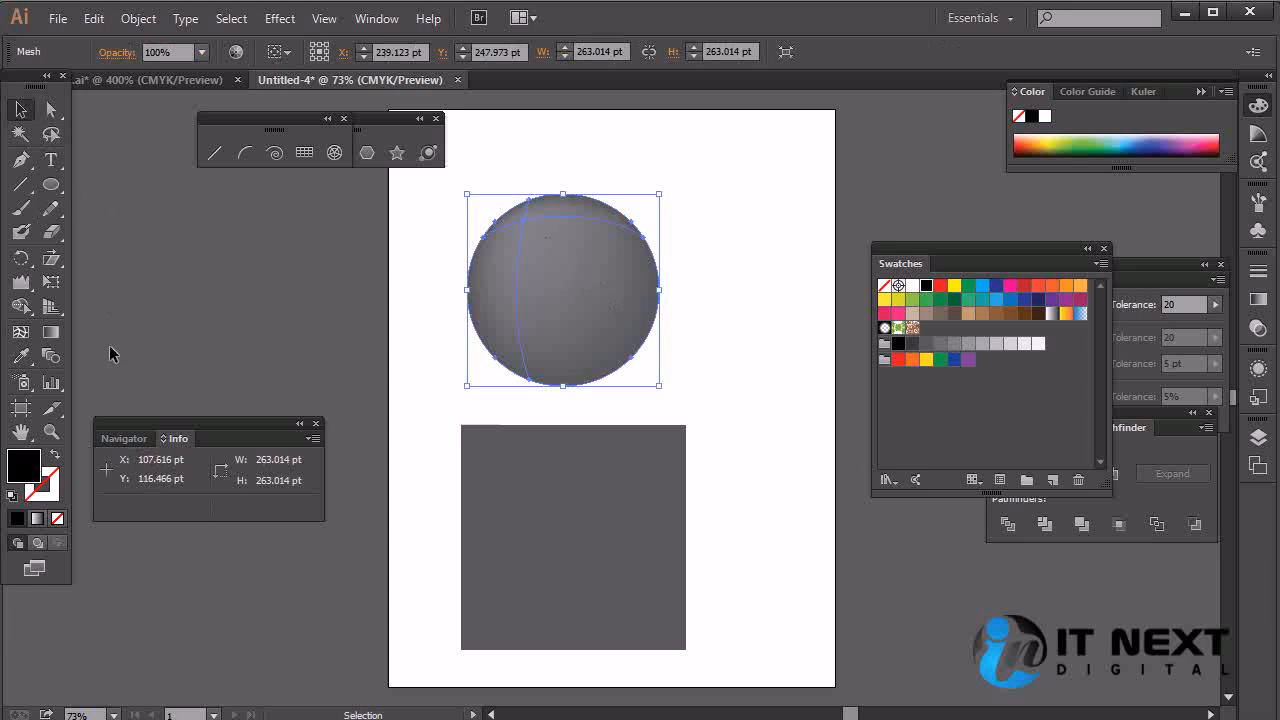
Add a mesh point near the circle's top, colour it the lightest gray and shift it slightly to the right.
{"action": "left_click", "coordinate": [20, 332]}
{"action": "left_click", "coordinate": [540, 214]}
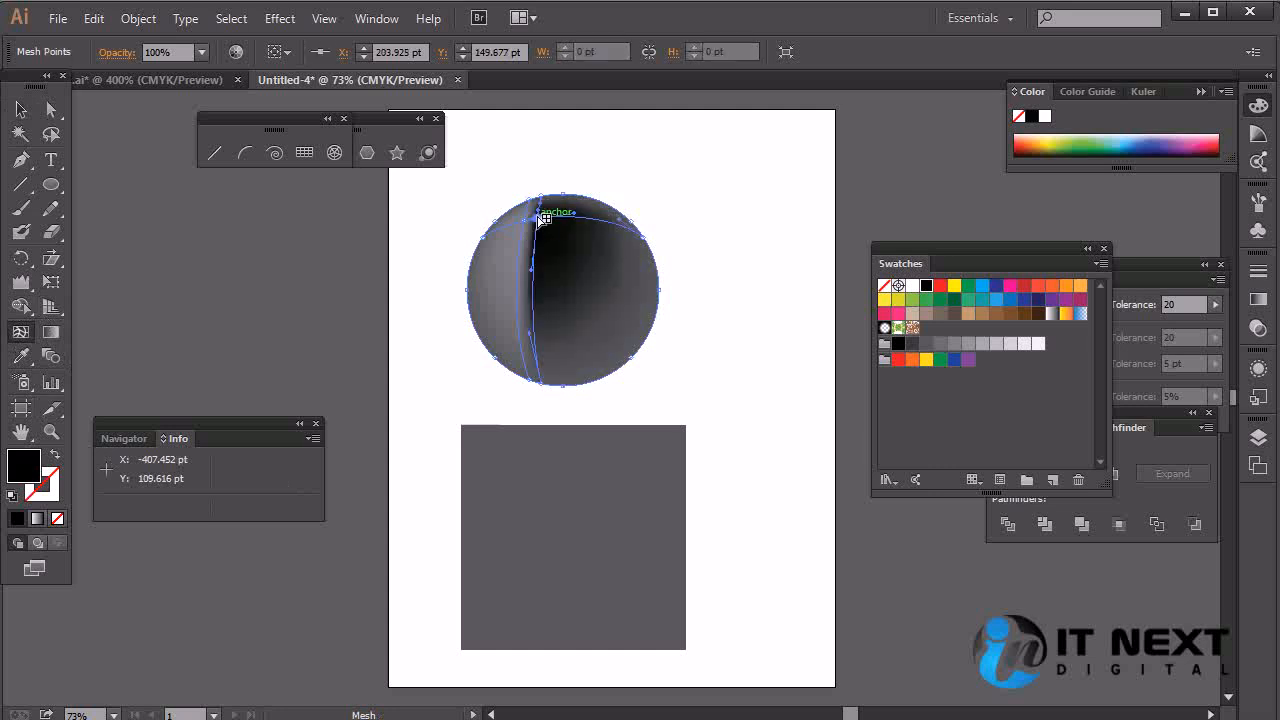
{"action": "left_click", "coordinate": [1039, 345]}
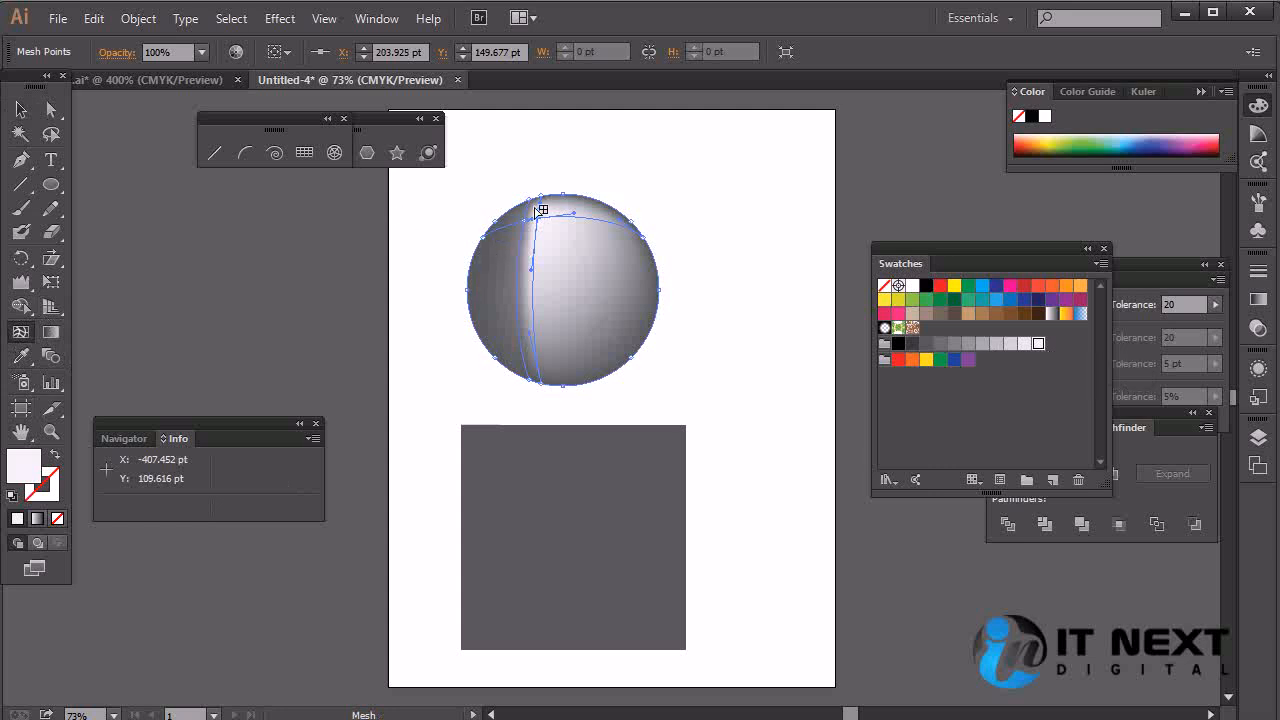
{"action": "left_click_drag", "start_coordinate": [540, 215], "coordinate": [569, 215]}
Add a mesh point near the circle's left edge, colour it dark gray and deselect the circle.
{"action": "left_click", "coordinate": [494, 287]}
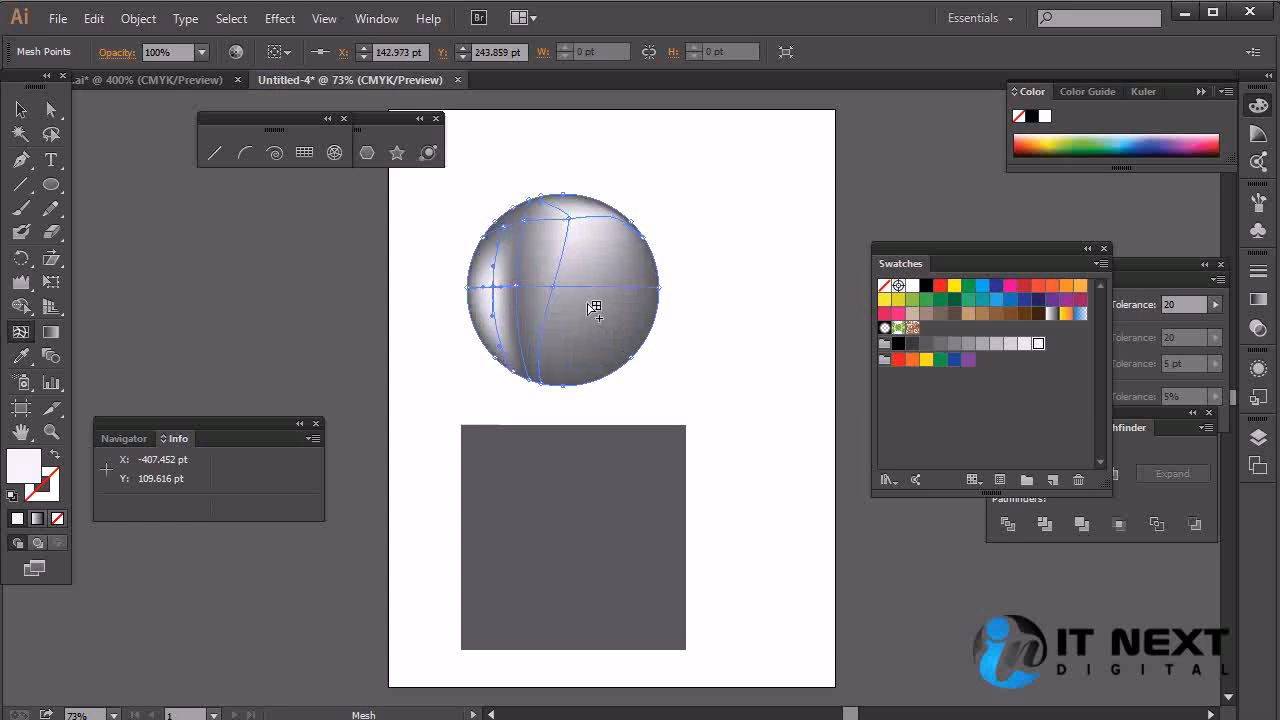
{"action": "left_click", "coordinate": [927, 344]}
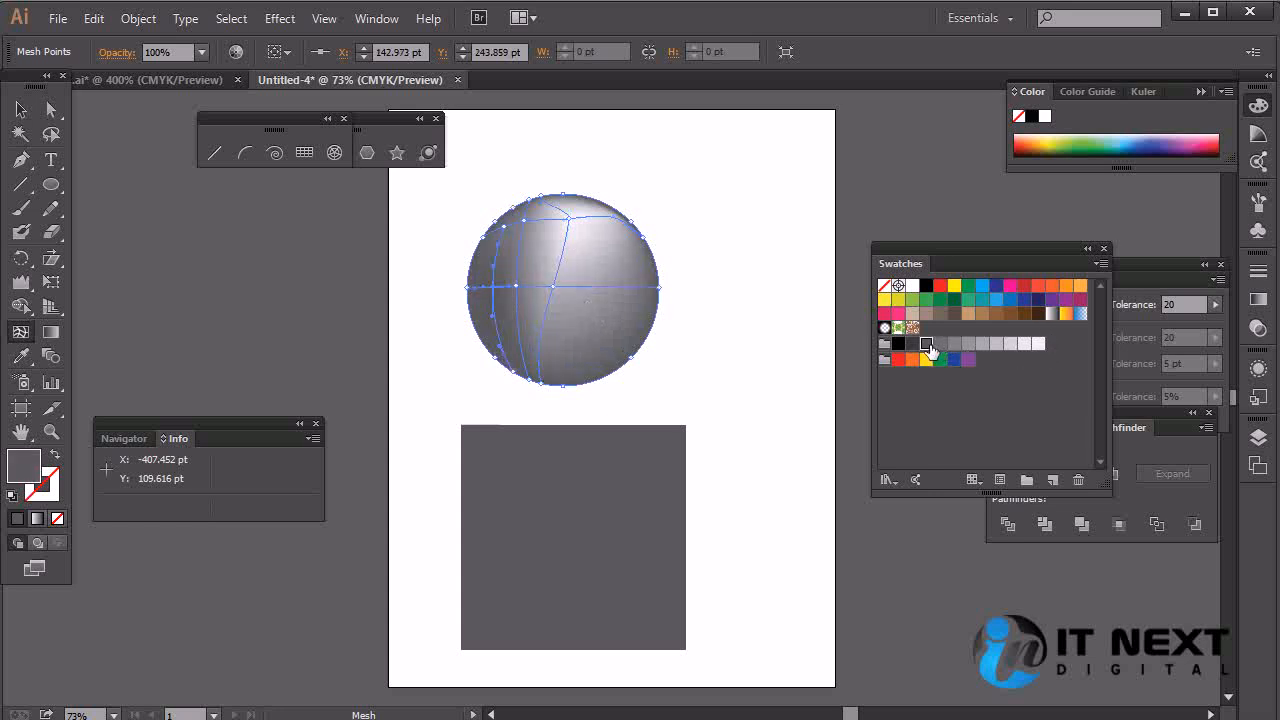
{"action": "left_click", "coordinate": [21, 109]}
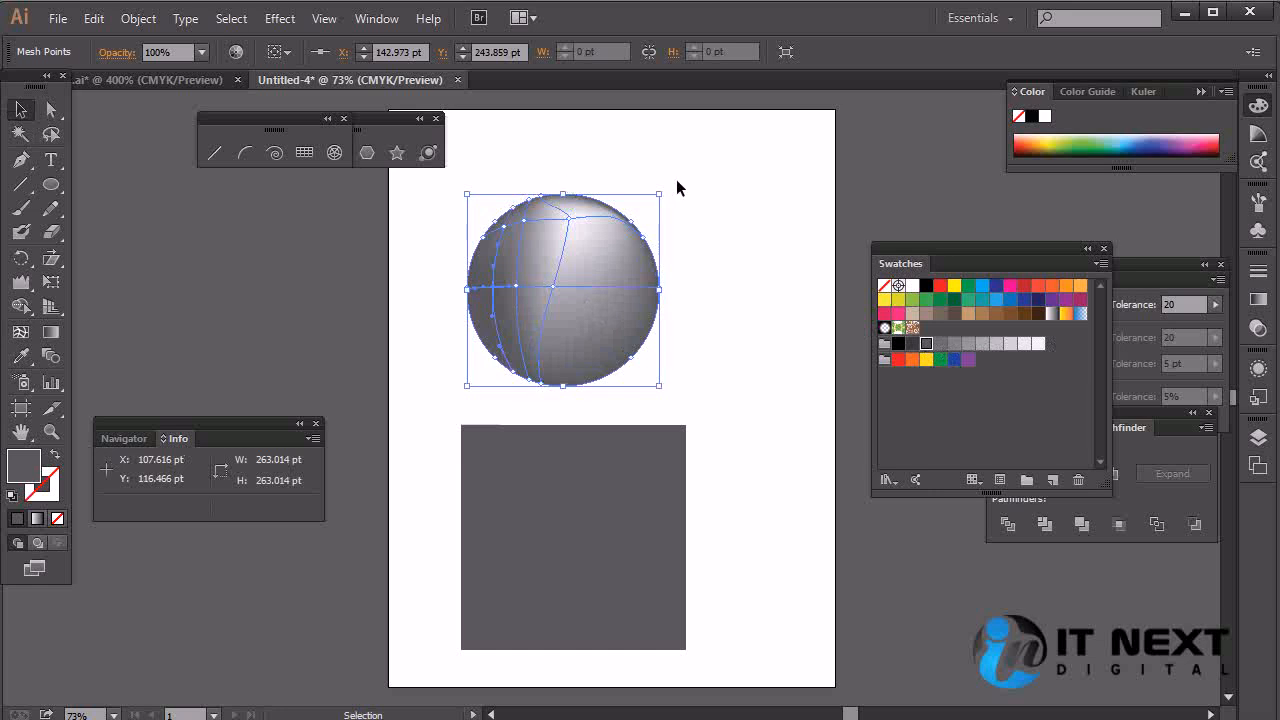
{"action": "left_click", "coordinate": [680, 192]}
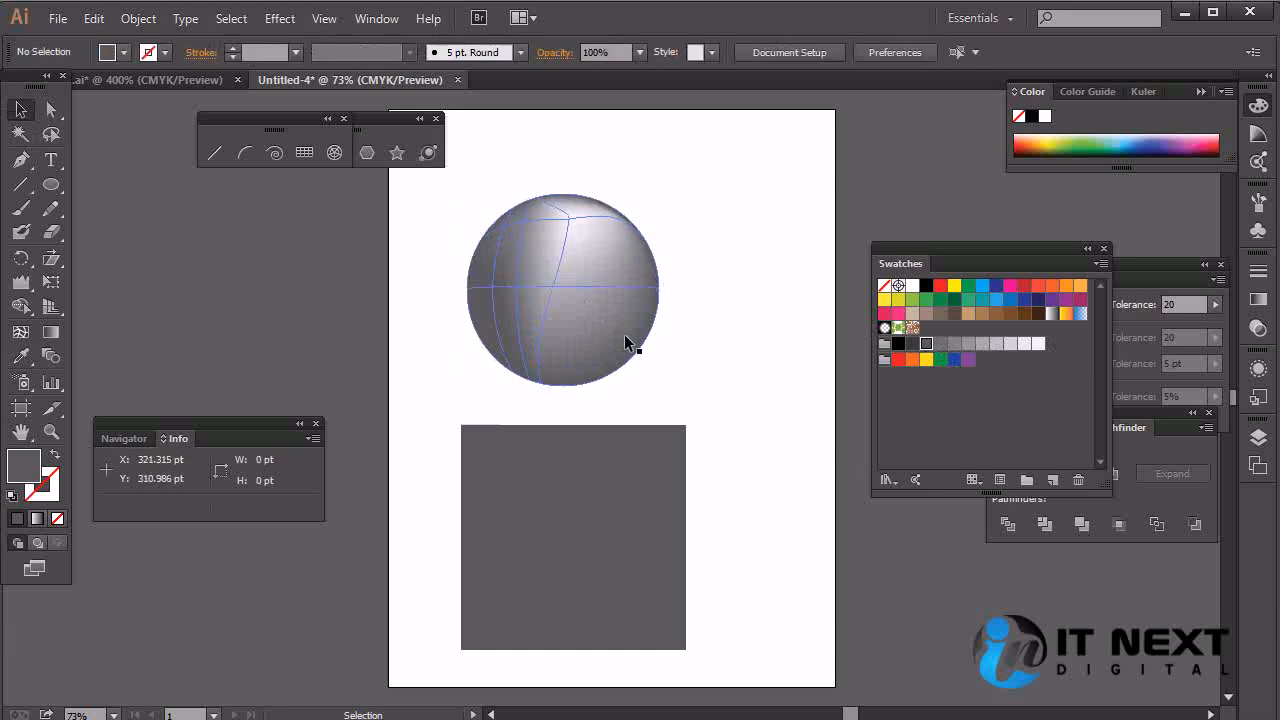
Move the mesh circle down to just above the square, and shift its light highlight mesh point slightly downward.
{"action": "left_click_drag", "start_coordinate": [567, 220], "coordinate": [573, 261]}
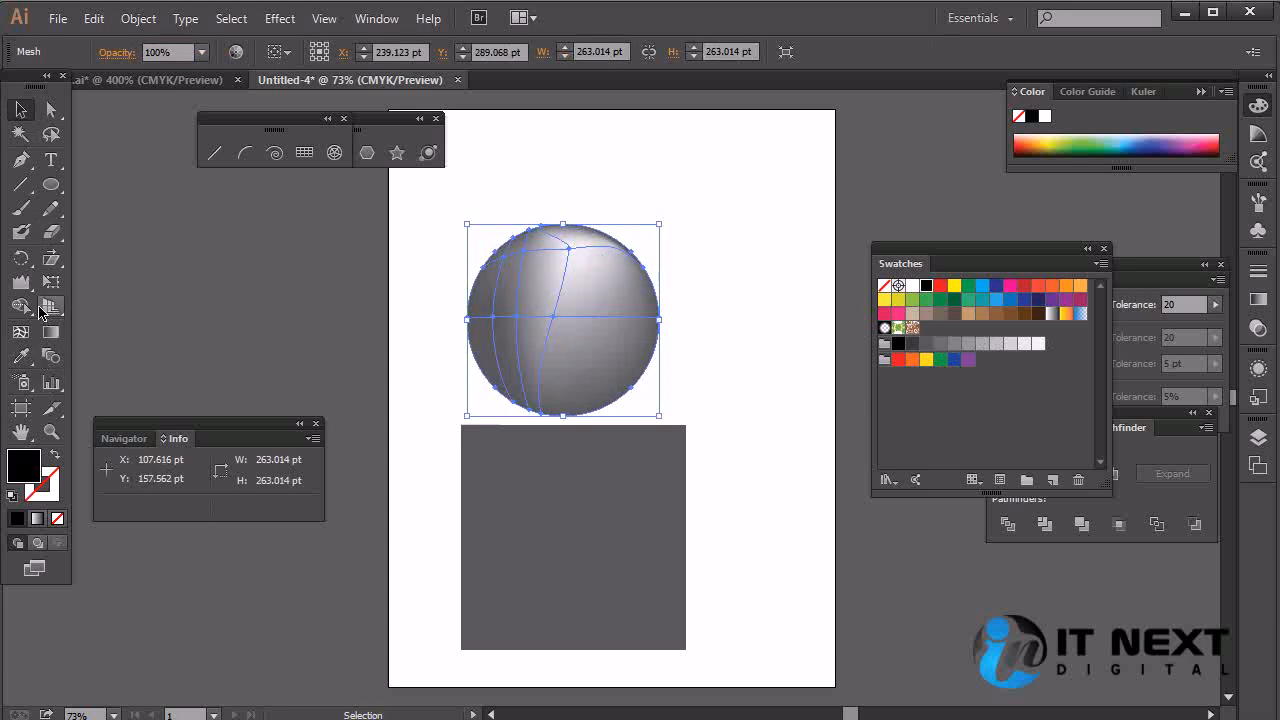
{"action": "left_click", "coordinate": [20, 331]}
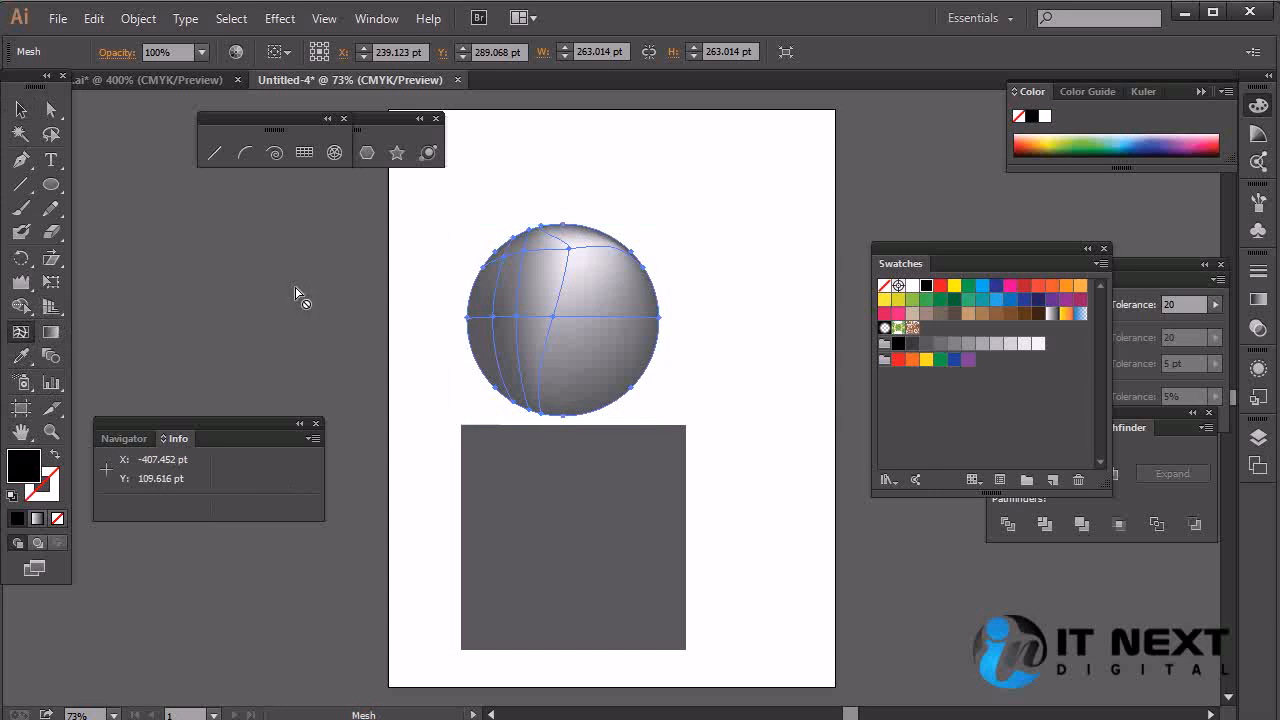
{"action": "left_click", "coordinate": [566, 268]}
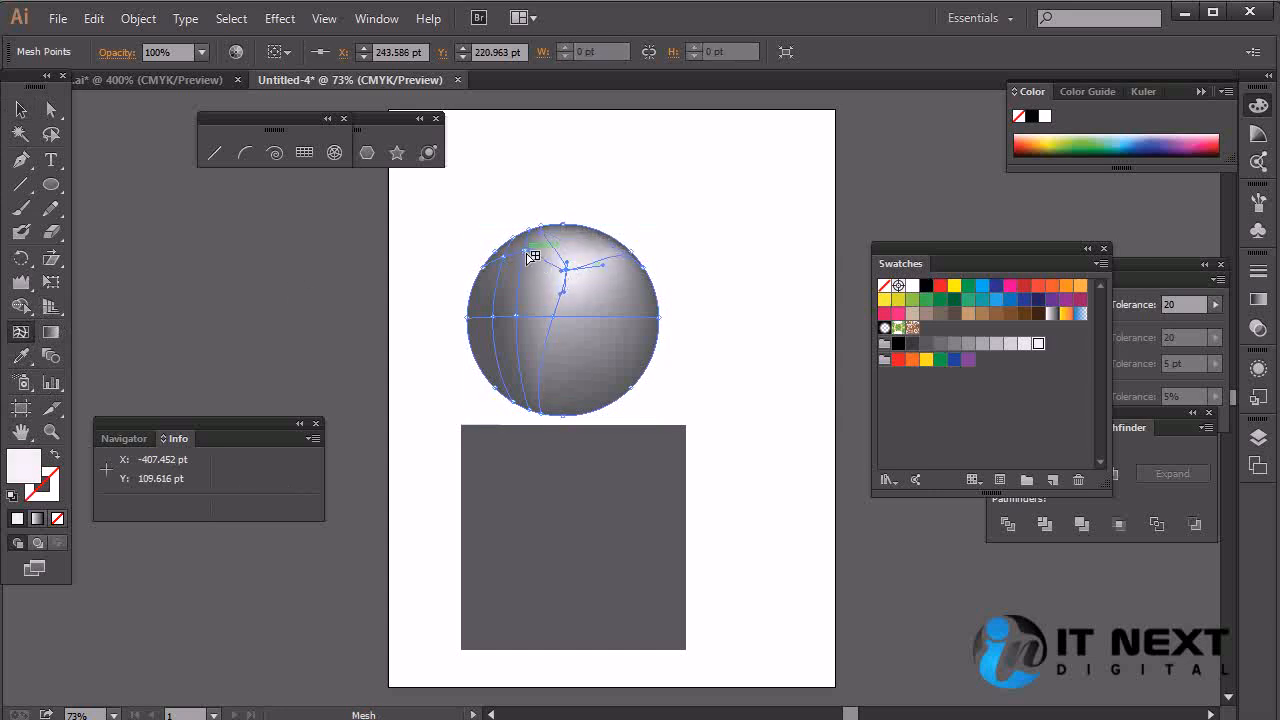
Shift the upper-left and highlight mesh points to the right, and add a light gray mesh point near the circle's top.
{"action": "left_click", "coordinate": [531, 253]}
{"action": "left_click", "coordinate": [536, 279]}
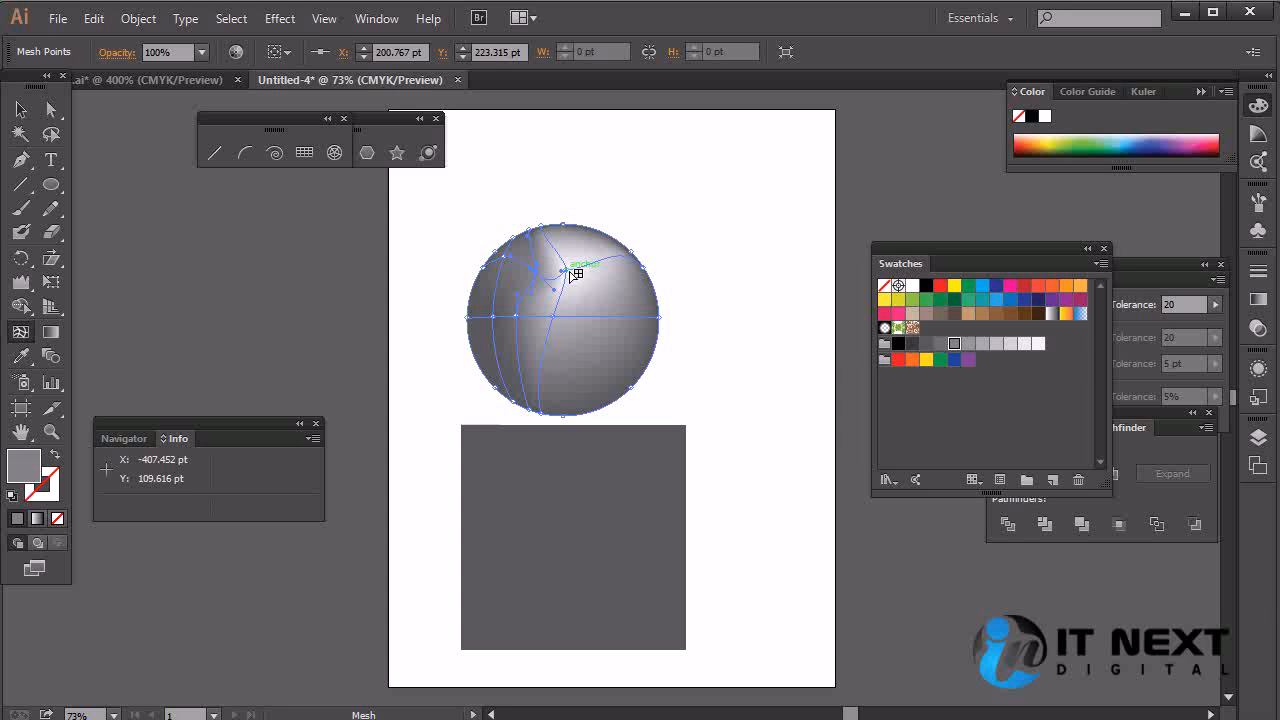
{"action": "left_click", "coordinate": [597, 258]}
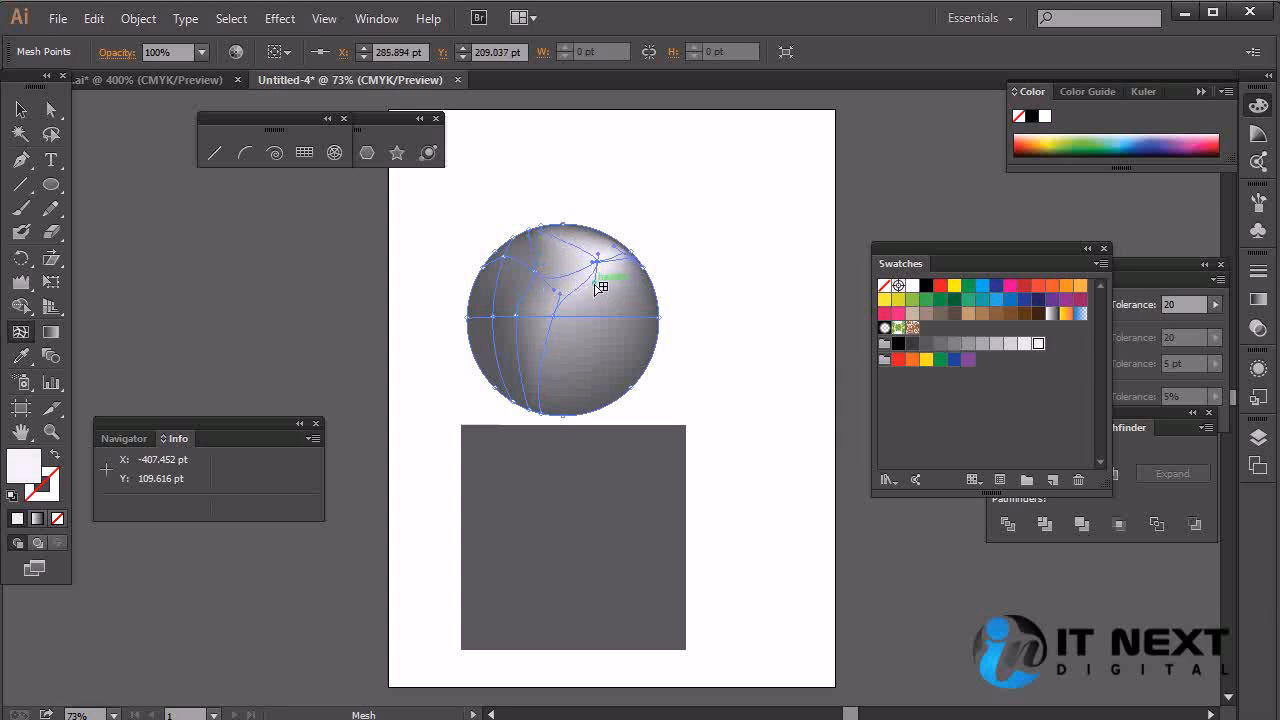
{"action": "left_click_drag", "start_coordinate": [598, 258], "coordinate": [581, 244]}
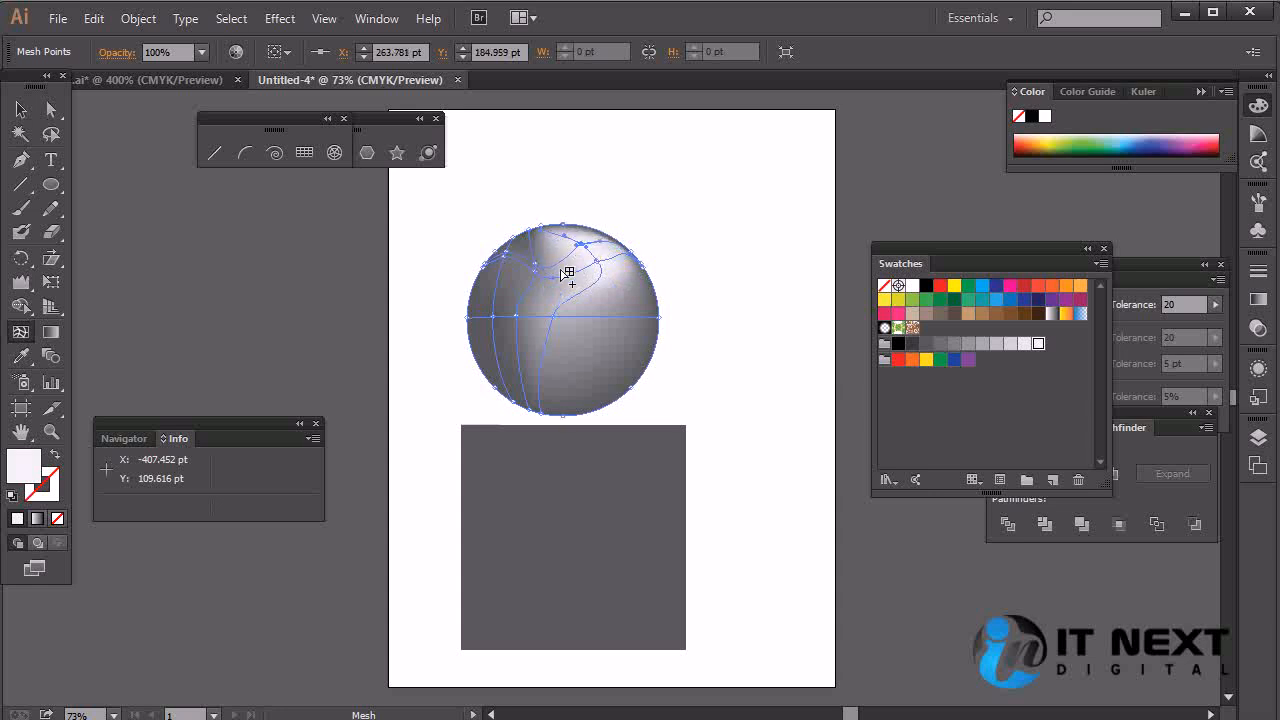
Add a beige mesh point left of the circle's centre, a bright blue one at lower right and a red-orange one near the left edge.
{"action": "left_click", "coordinate": [525, 291]}
{"action": "left_click", "coordinate": [913, 314]}
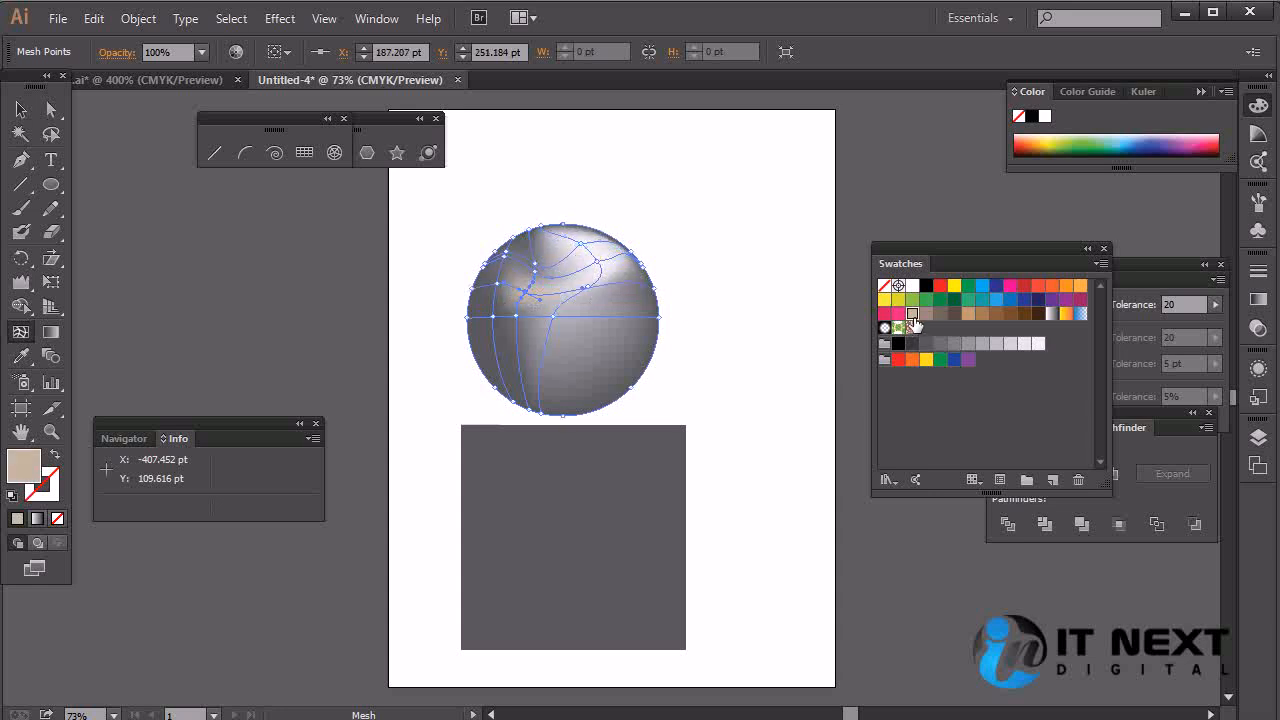
{"action": "left_click", "coordinate": [617, 354]}
{"action": "left_click", "coordinate": [982, 285]}
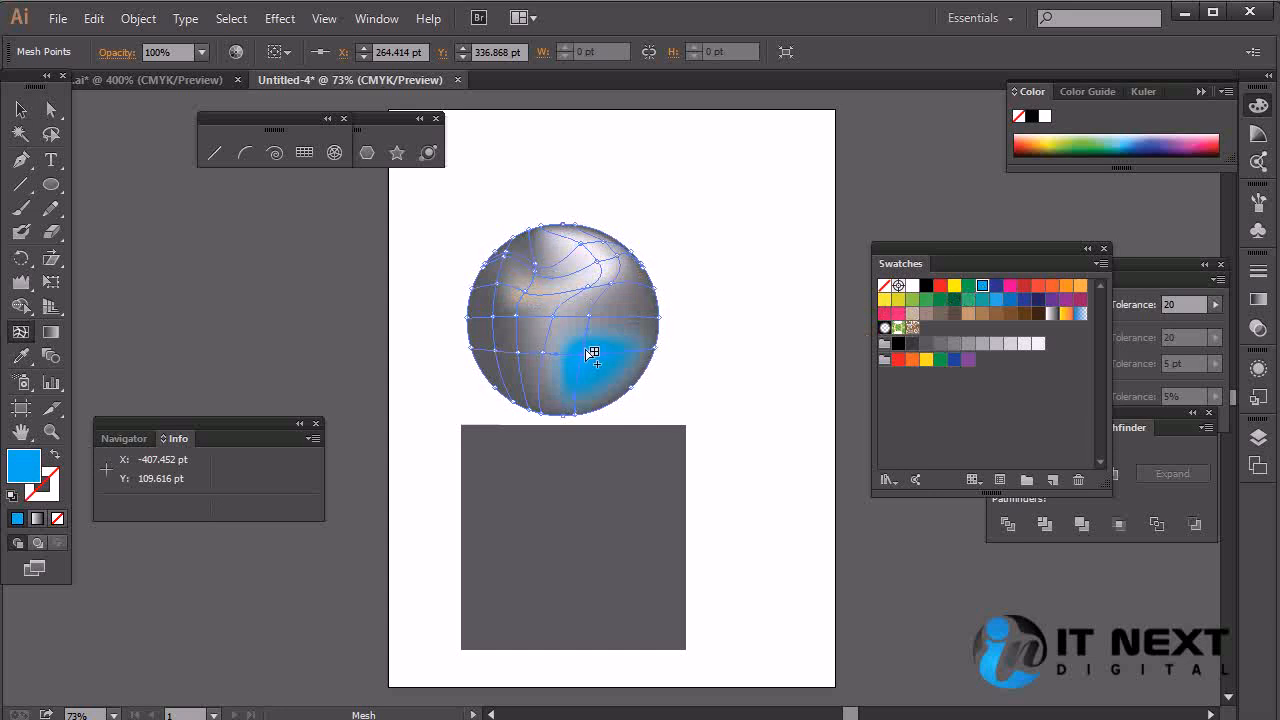
{"action": "left_click", "coordinate": [505, 333]}
{"action": "left_click", "coordinate": [1041, 288]}
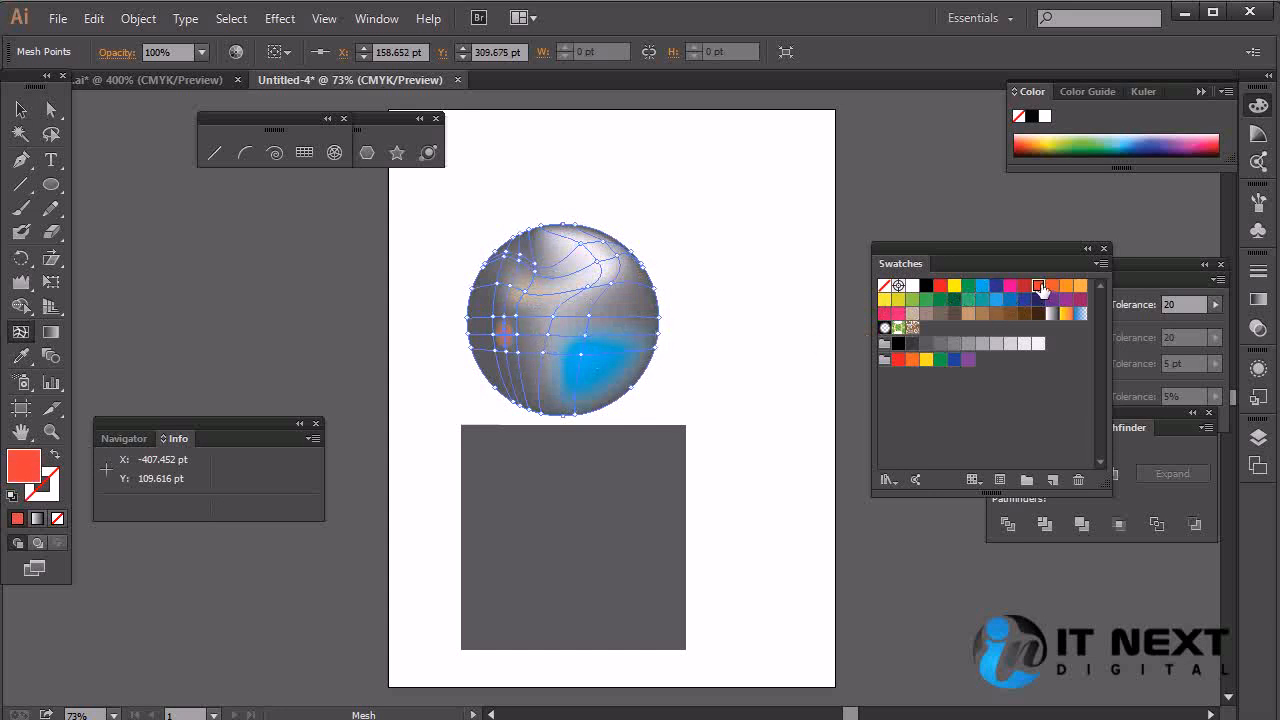
Replace the mesh circle with a new black circle about 190 pt in diameter above the square, and activate the Mesh tool.
{"action": "left_click", "coordinate": [20, 109]}
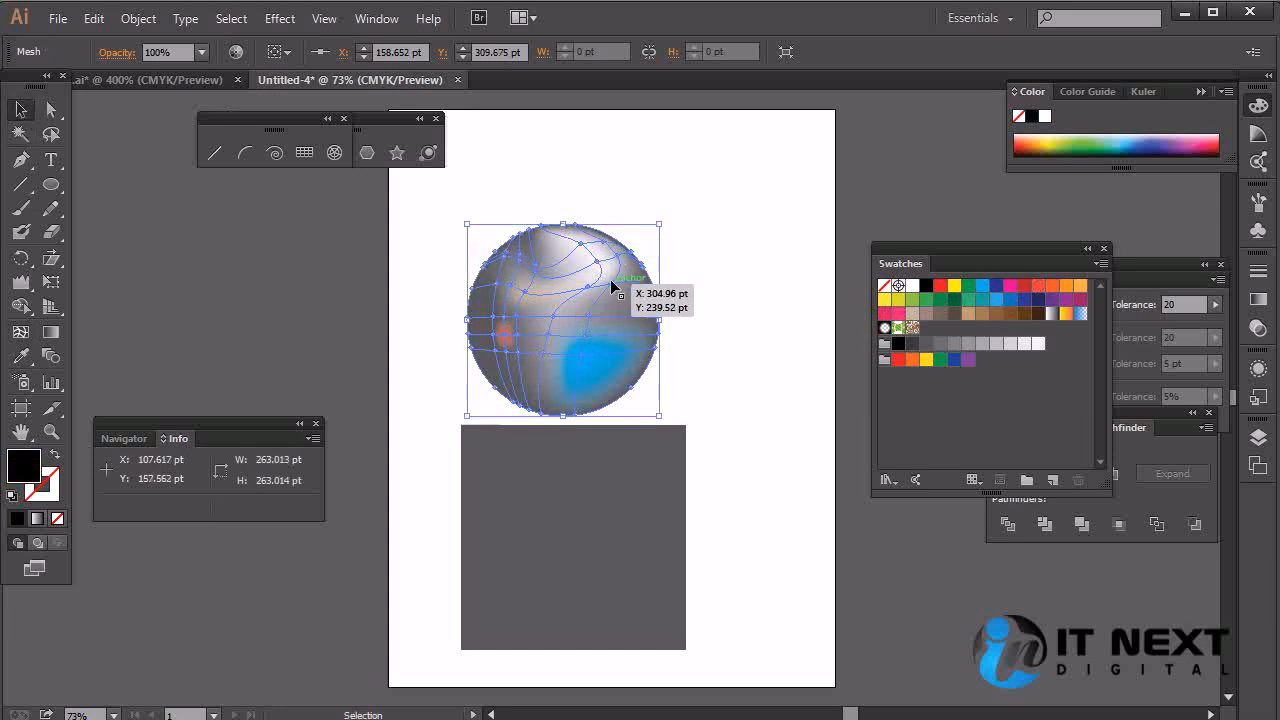
{"action": "key", "text": "Delete"}
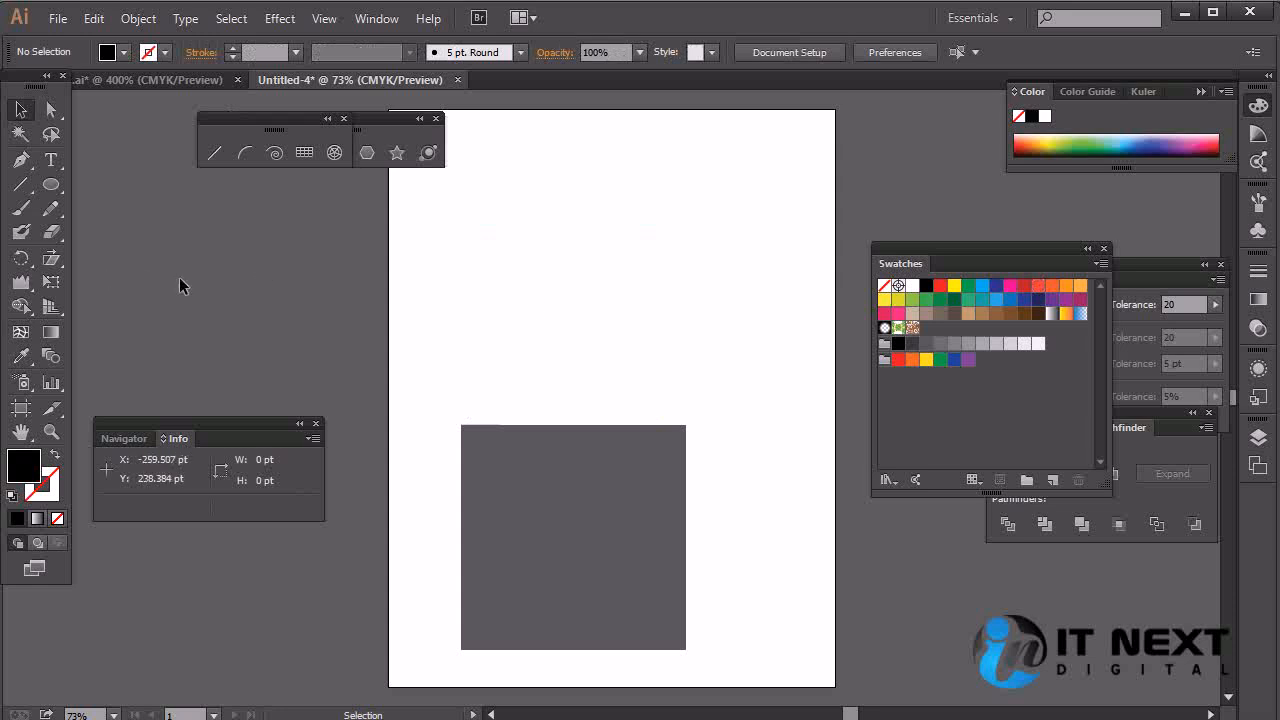
{"action": "left_click", "coordinate": [50, 184]}
{"action": "left_click_drag", "start_coordinate": [556, 194], "coordinate": [687, 335]}
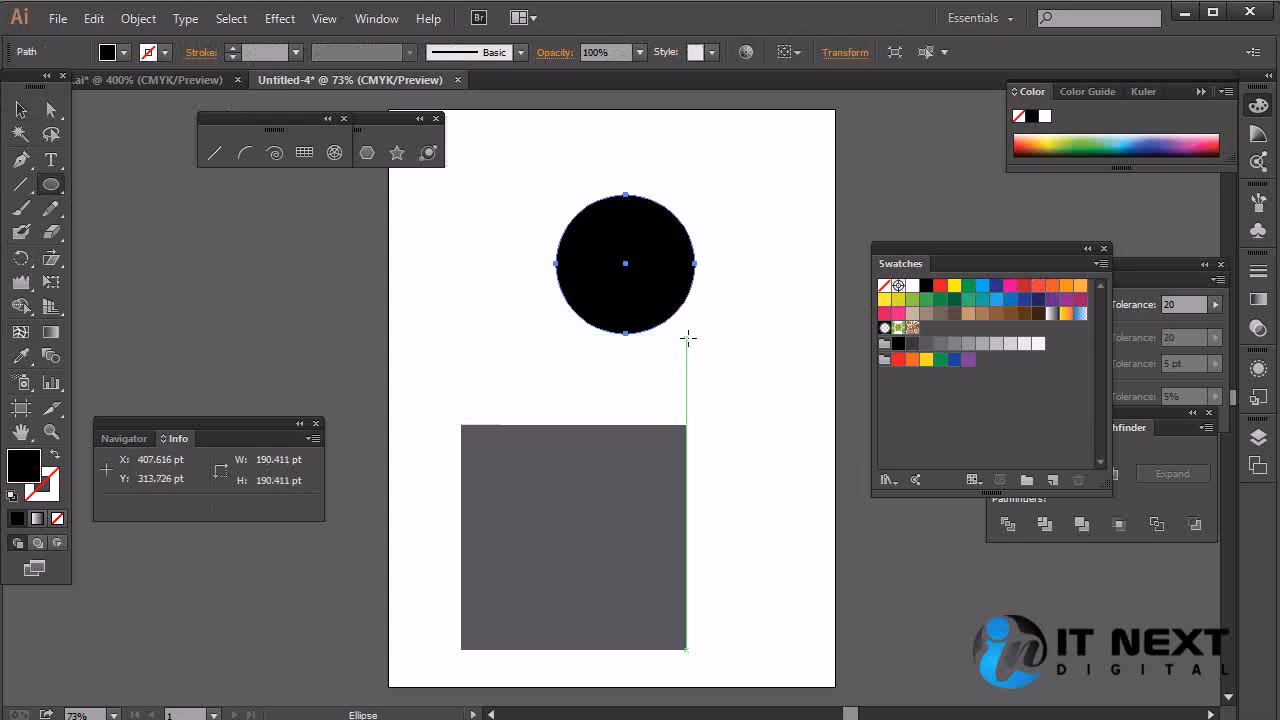
{"action": "left_click", "coordinate": [20, 109]}
{"action": "left_click", "coordinate": [300, 208]}
{"action": "left_click", "coordinate": [643, 290]}
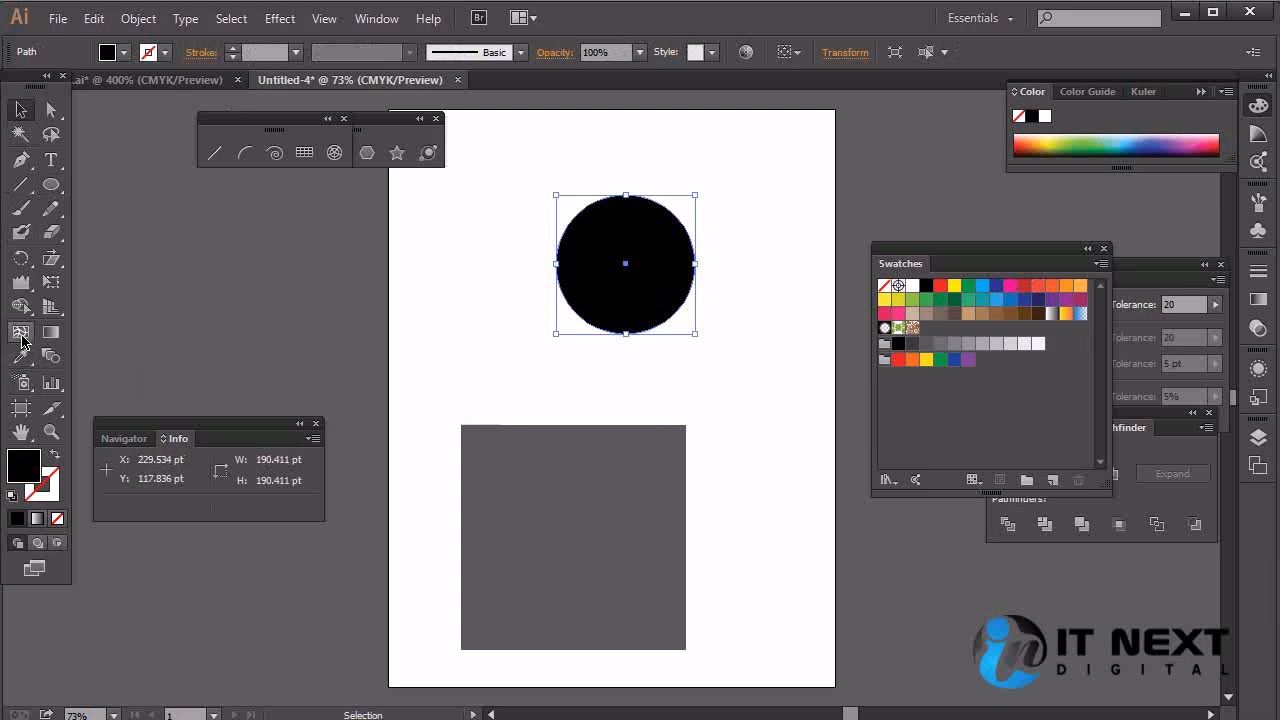
{"action": "left_click", "coordinate": [21, 336]}
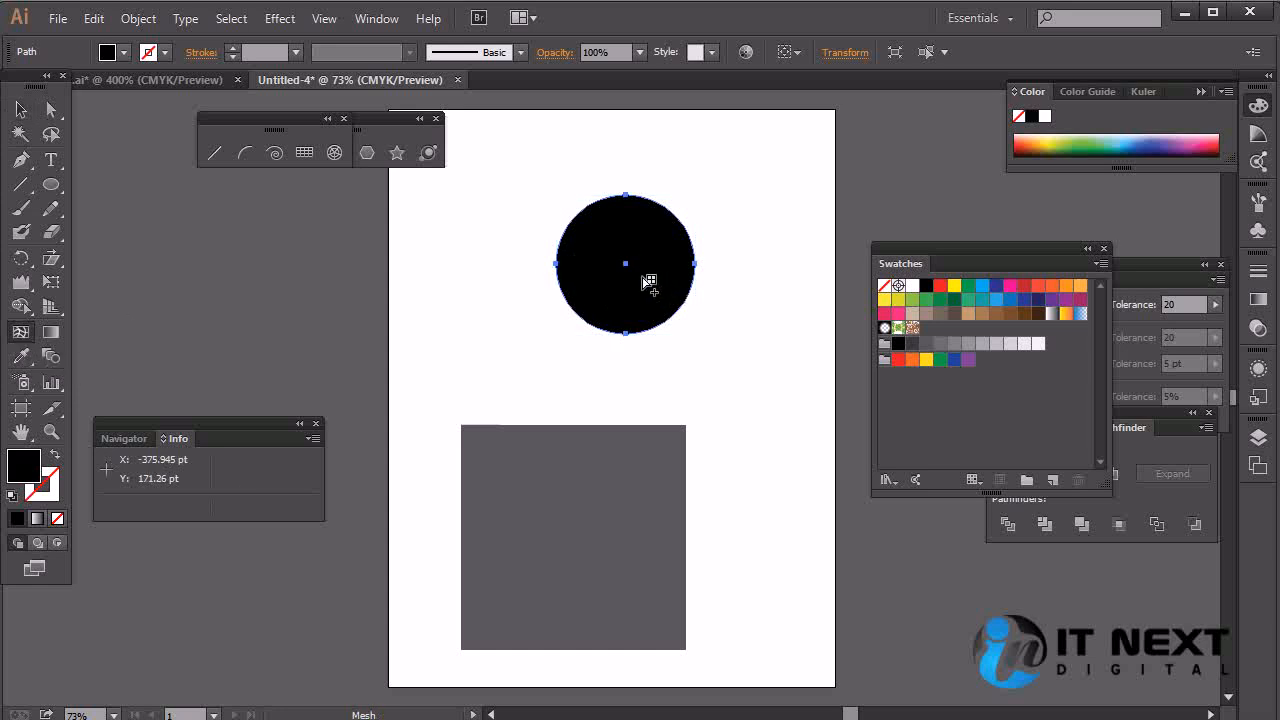
{"action": "key", "text": "alt"}
{"action": "key", "text": "Right"}
{"action": "key", "text": "Down"}
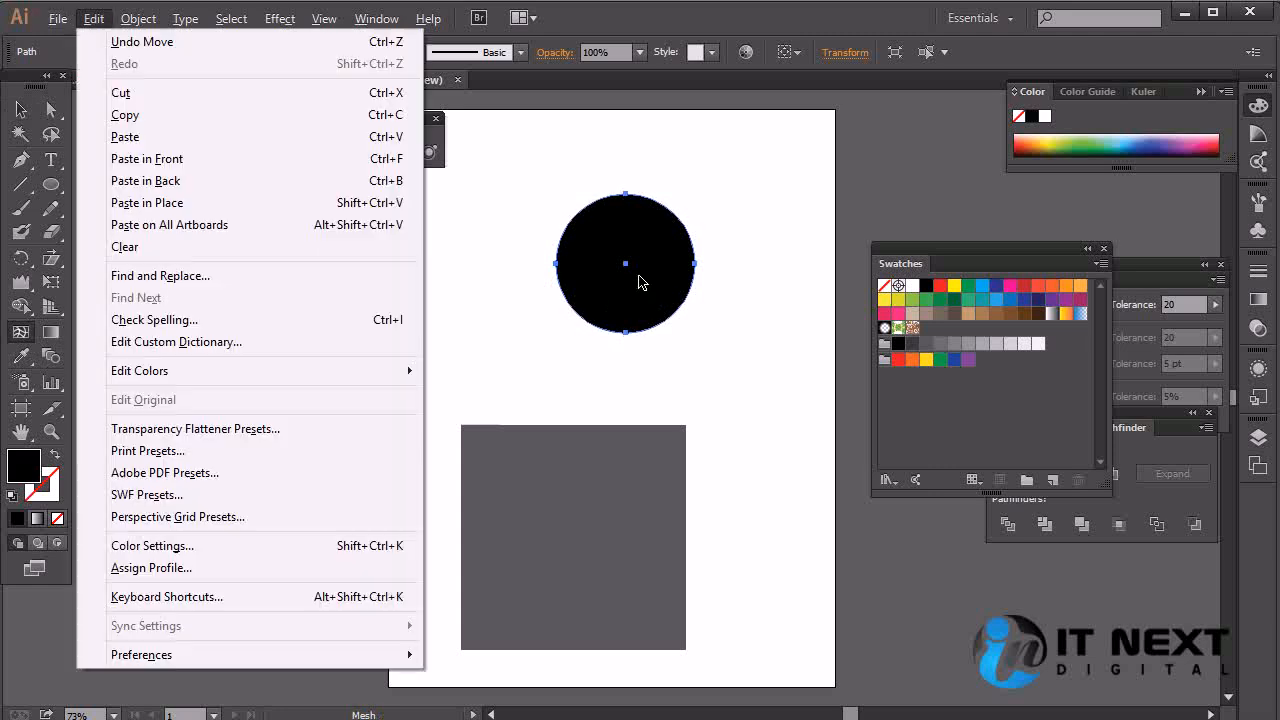
{"action": "left_click", "coordinate": [628, 274]}
{"action": "key", "text": "ctrl+z"}
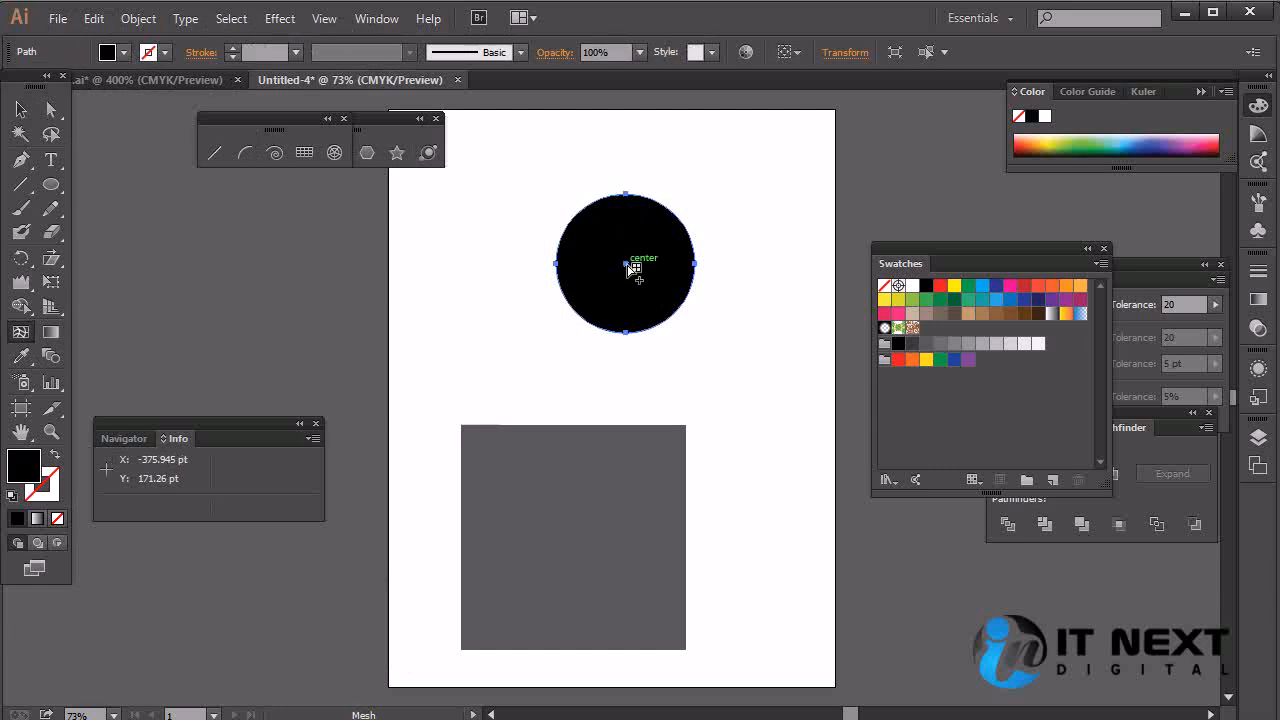
Add a mesh point at the black circle's centre, colour it green, move it toward the upper left and deselect the circle.
{"action": "left_click", "coordinate": [627, 265]}
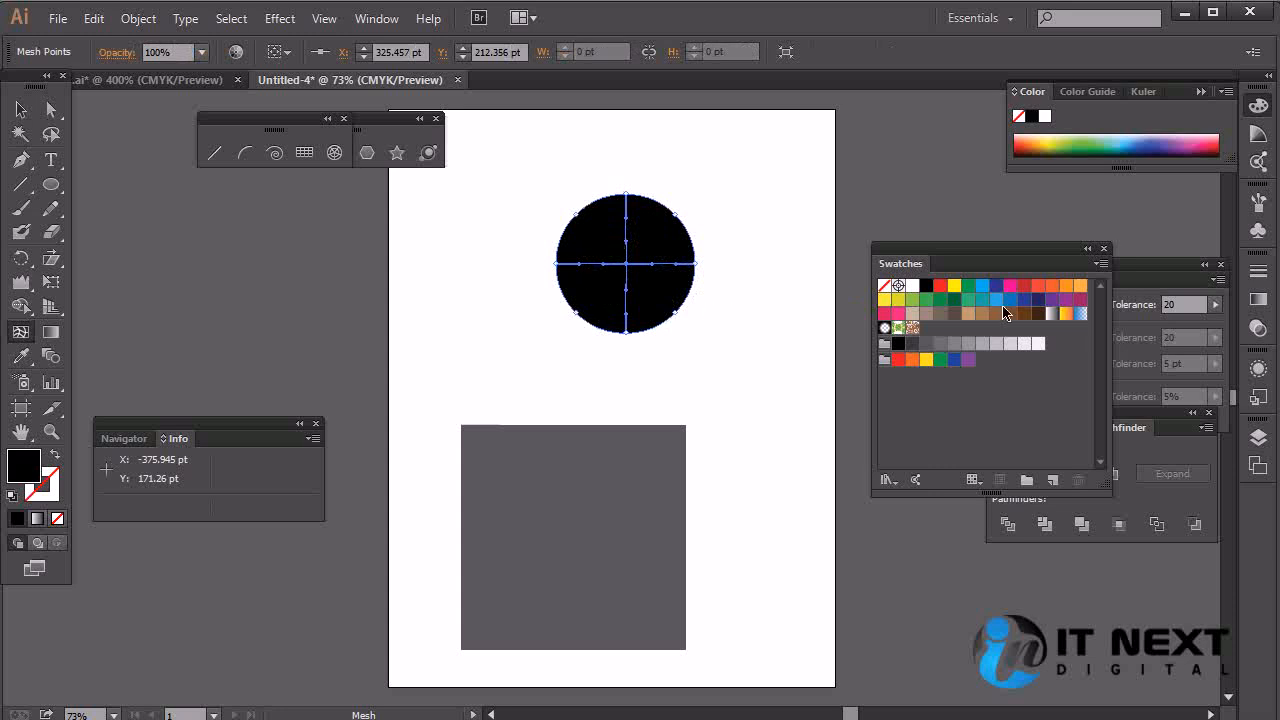
{"action": "left_click", "coordinate": [929, 300]}
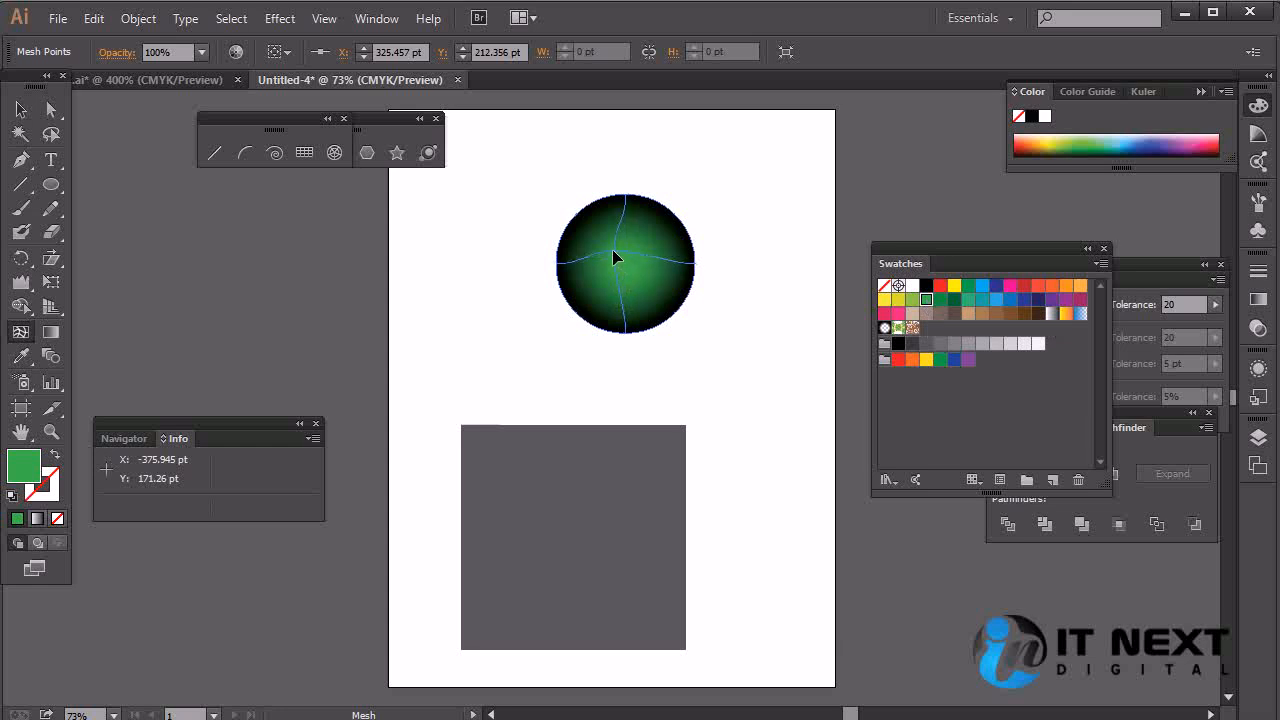
{"action": "left_click_drag", "start_coordinate": [614, 255], "coordinate": [603, 234]}
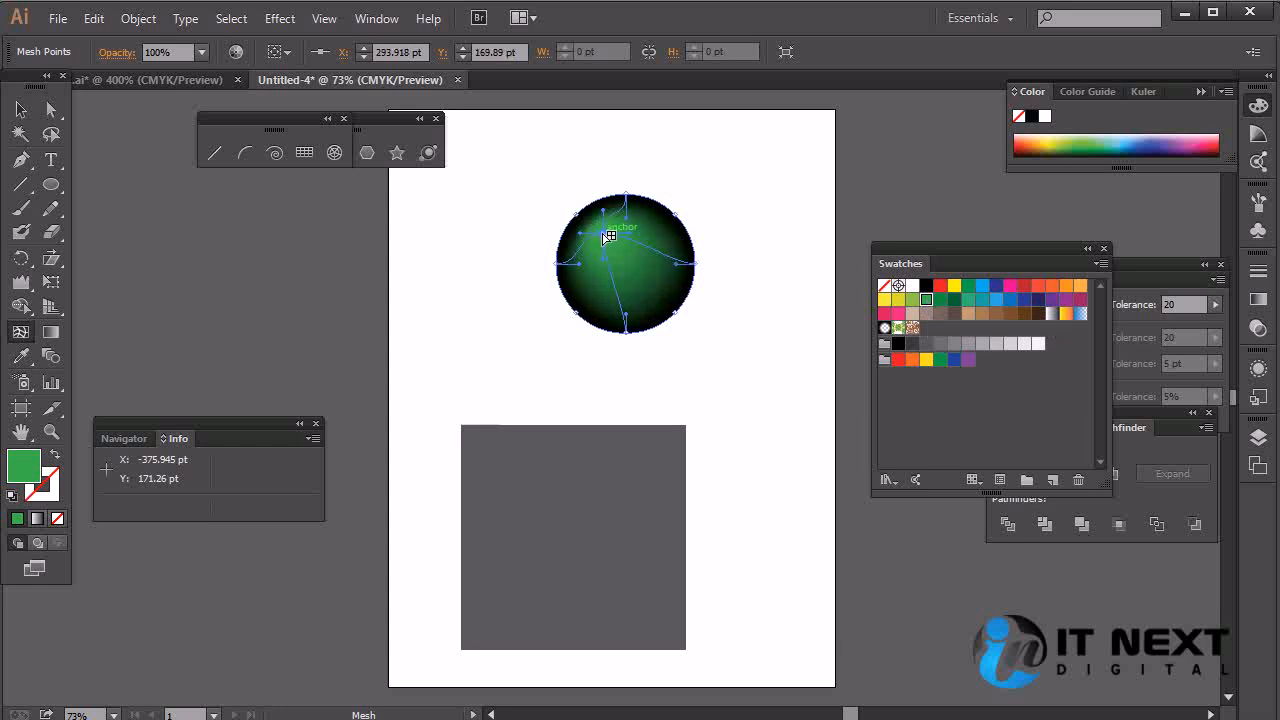
{"action": "left_click_drag", "start_coordinate": [606, 241], "coordinate": [609, 250]}
{"action": "left_click", "coordinate": [24, 112]}
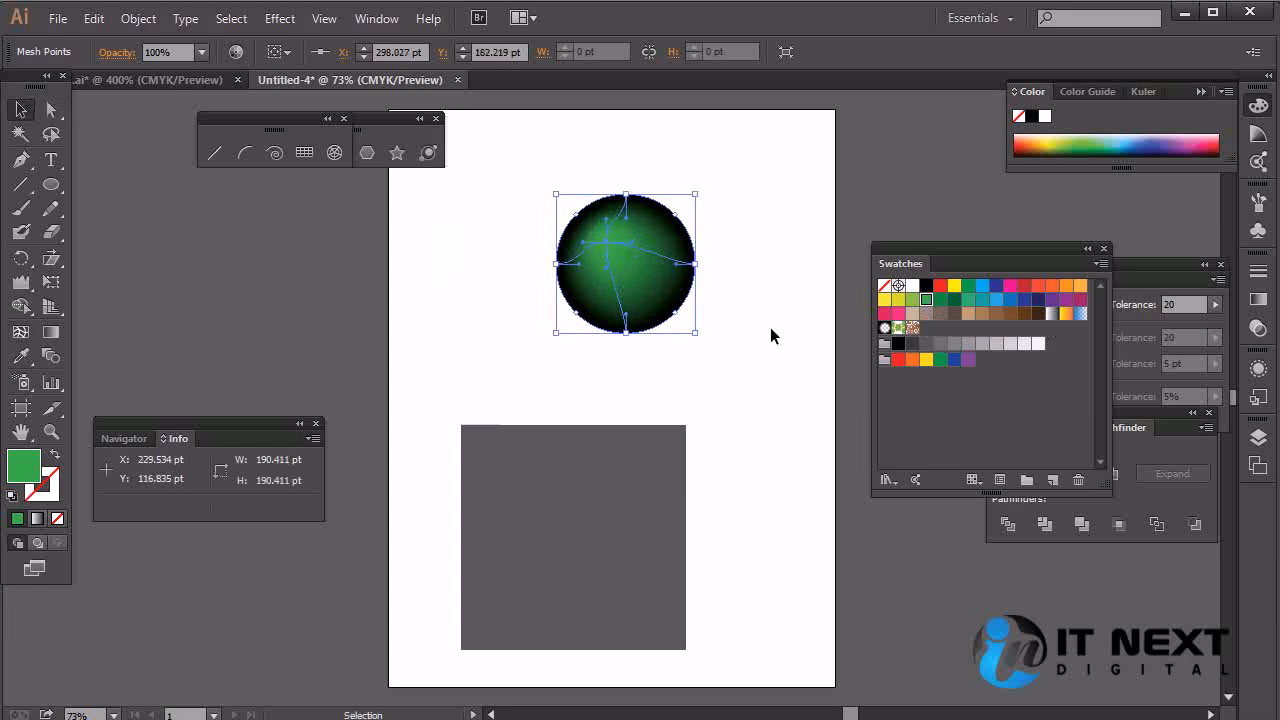
{"action": "left_click", "coordinate": [785, 338]}
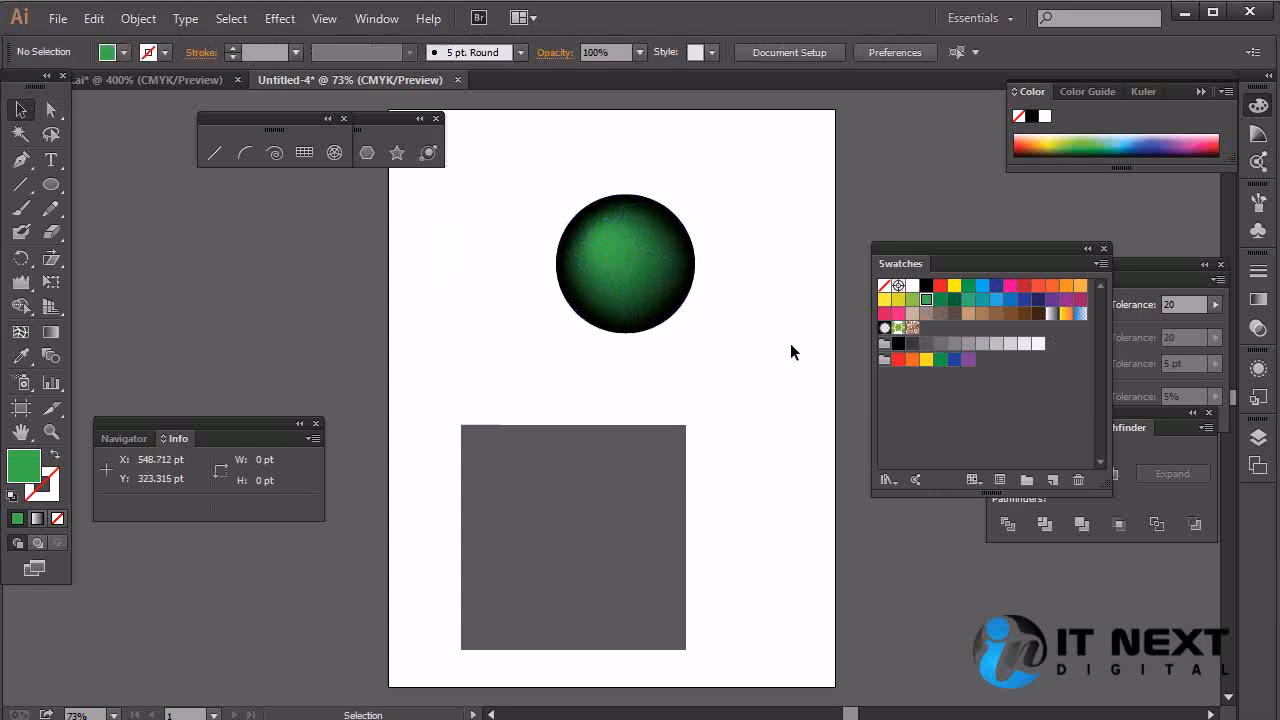
Try single mesh points at the upper right, lower right, lower left and upper left of the green circle, undoing each one.
{"action": "left_click", "coordinate": [604, 243]}
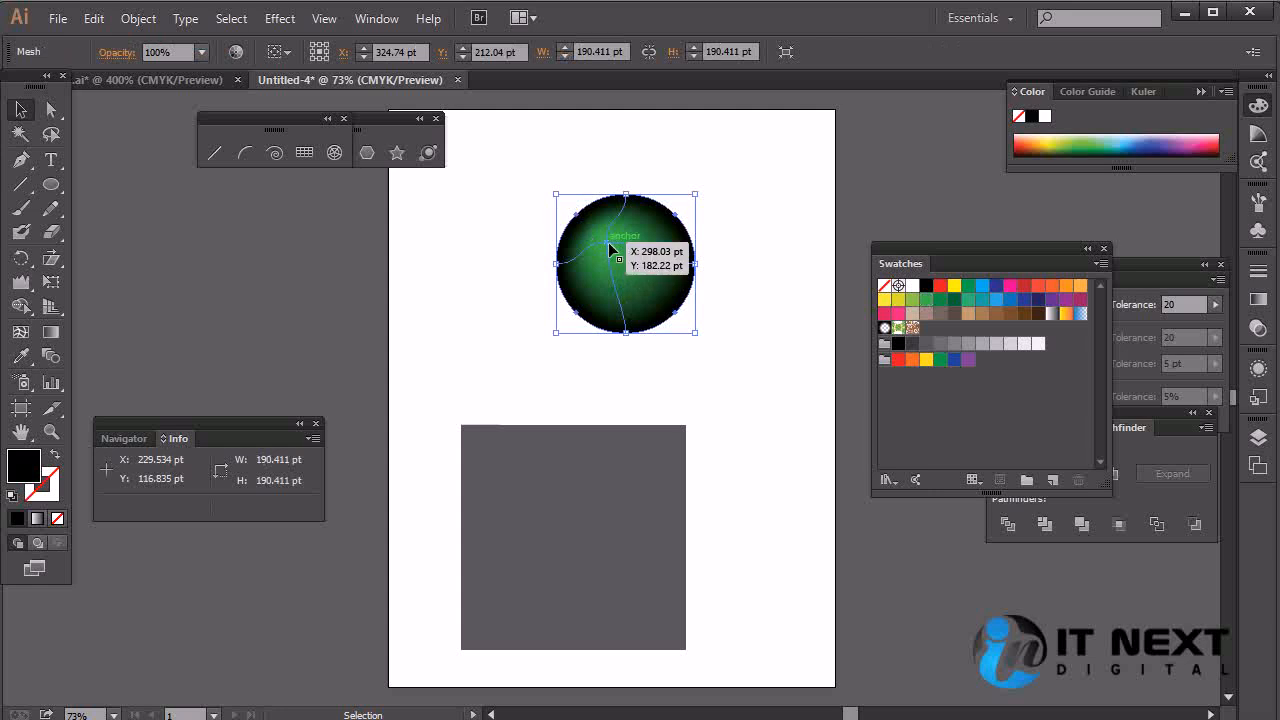
{"action": "left_click_drag", "start_coordinate": [610, 247], "coordinate": [595, 232]}
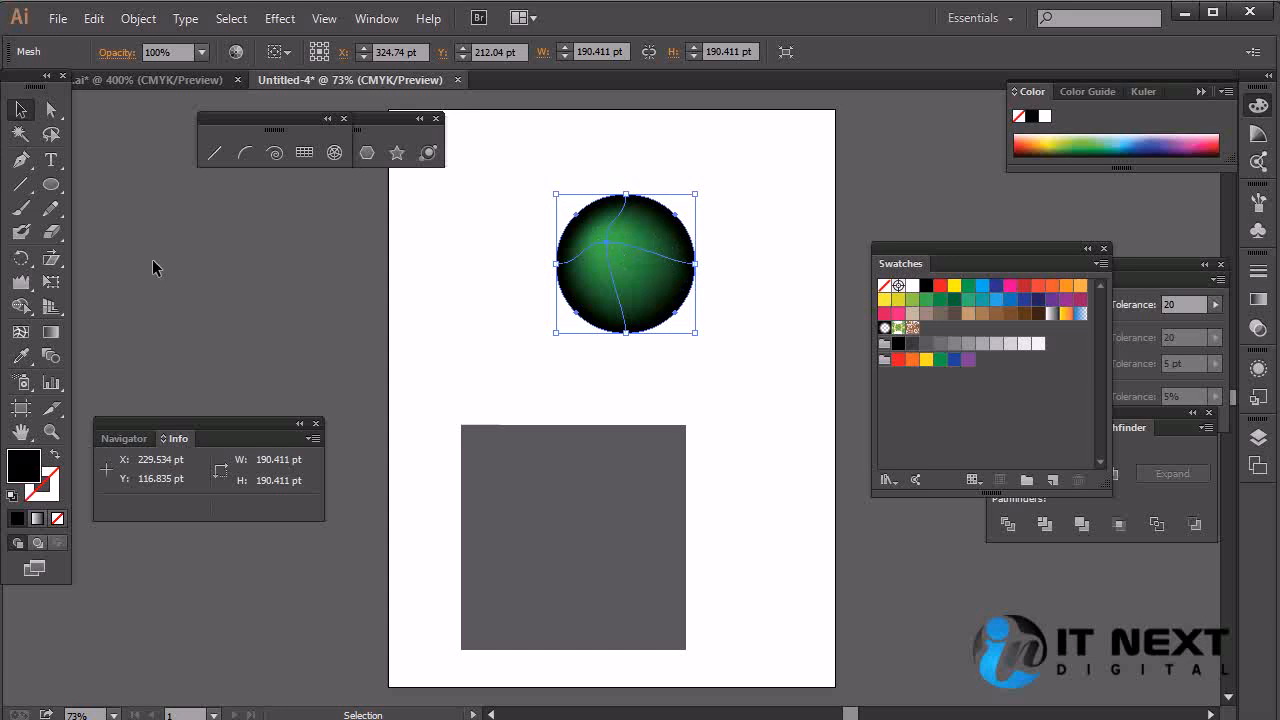
{"action": "left_click", "coordinate": [20, 331]}
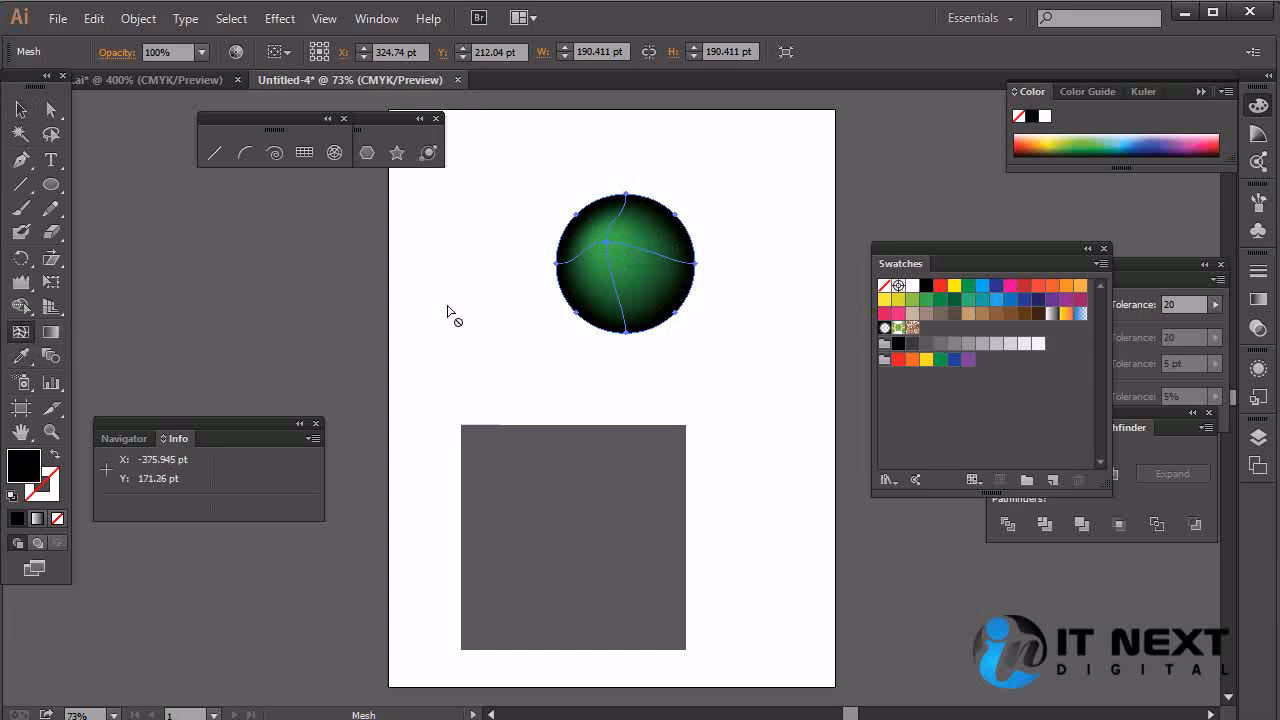
{"action": "left_click", "coordinate": [655, 231]}
{"action": "key", "text": "ctrl+z"}
{"action": "left_click", "coordinate": [641, 285]}
{"action": "key", "text": "ctrl+z"}
{"action": "left_click", "coordinate": [587, 297]}
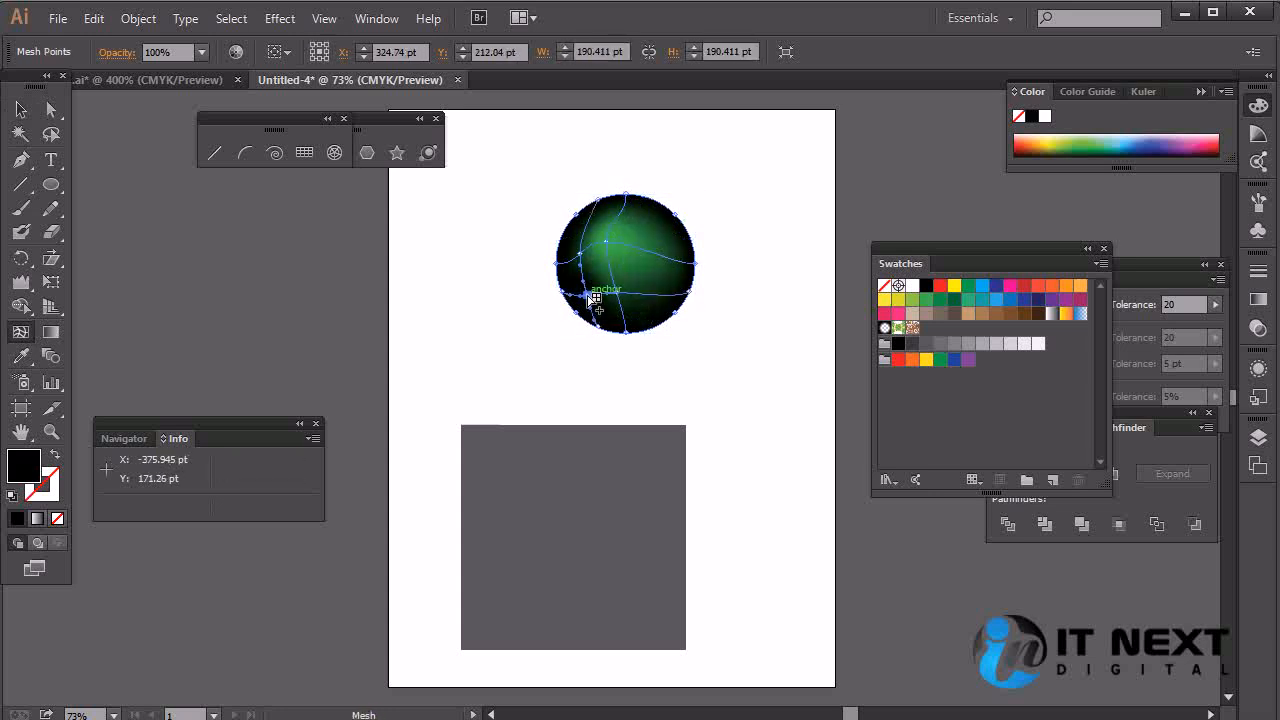
{"action": "key", "text": "ctrl+z"}
{"action": "left_click", "coordinate": [588, 251]}
{"action": "key", "text": "ctrl+z"}
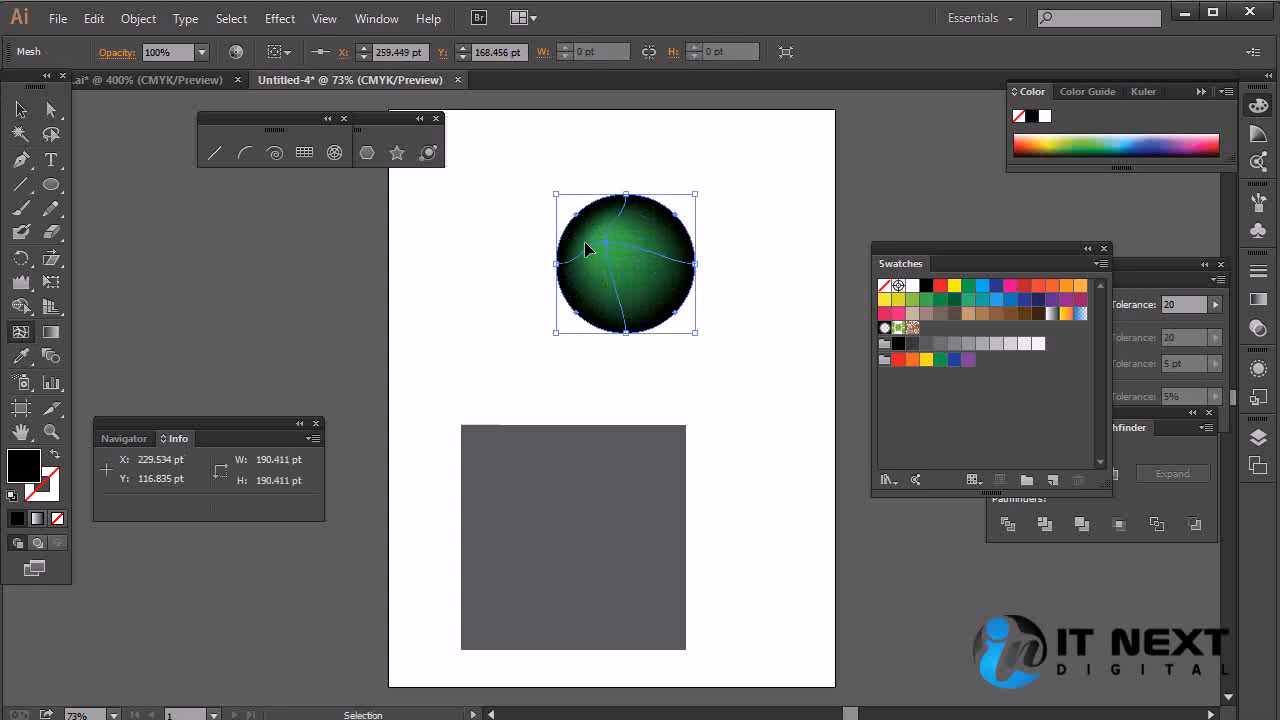
Try several black mesh points on both sides of the green circle's highlight, and undo them.
{"action": "left_click", "coordinate": [640, 285]}
{"action": "left_click", "coordinate": [656, 249]}
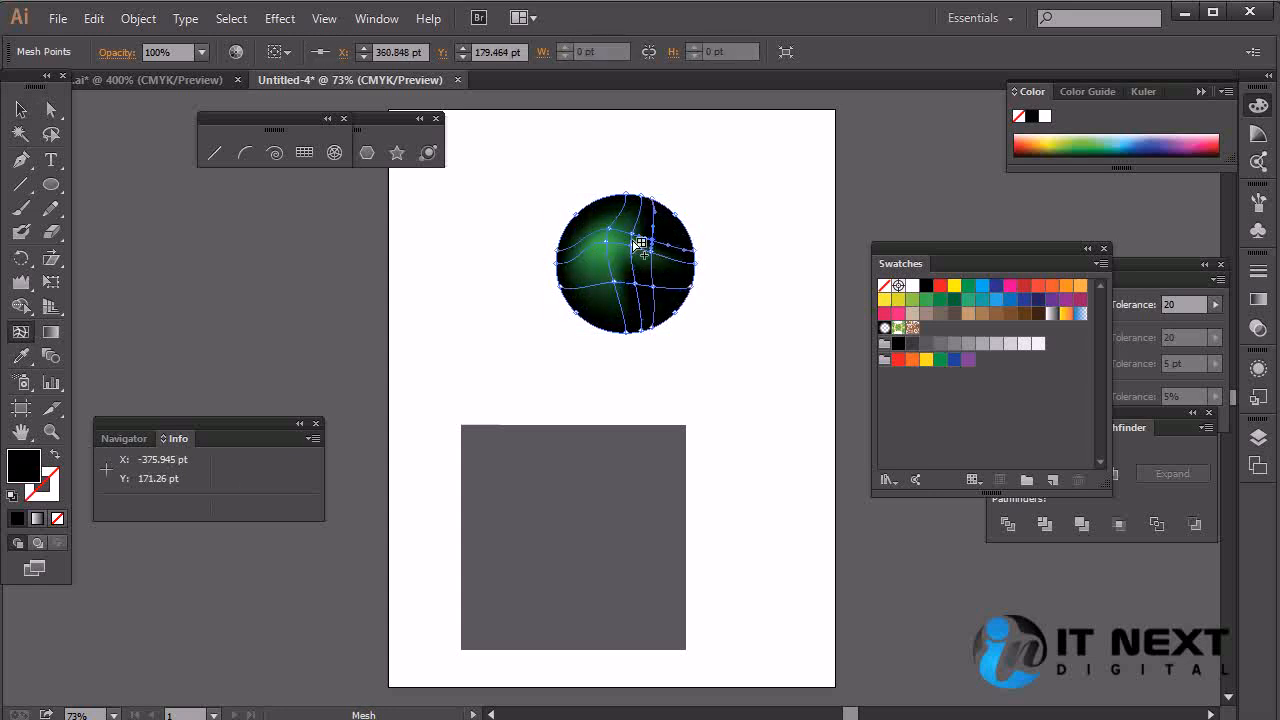
{"action": "left_click", "coordinate": [592, 249]}
{"action": "left_click", "coordinate": [594, 258]}
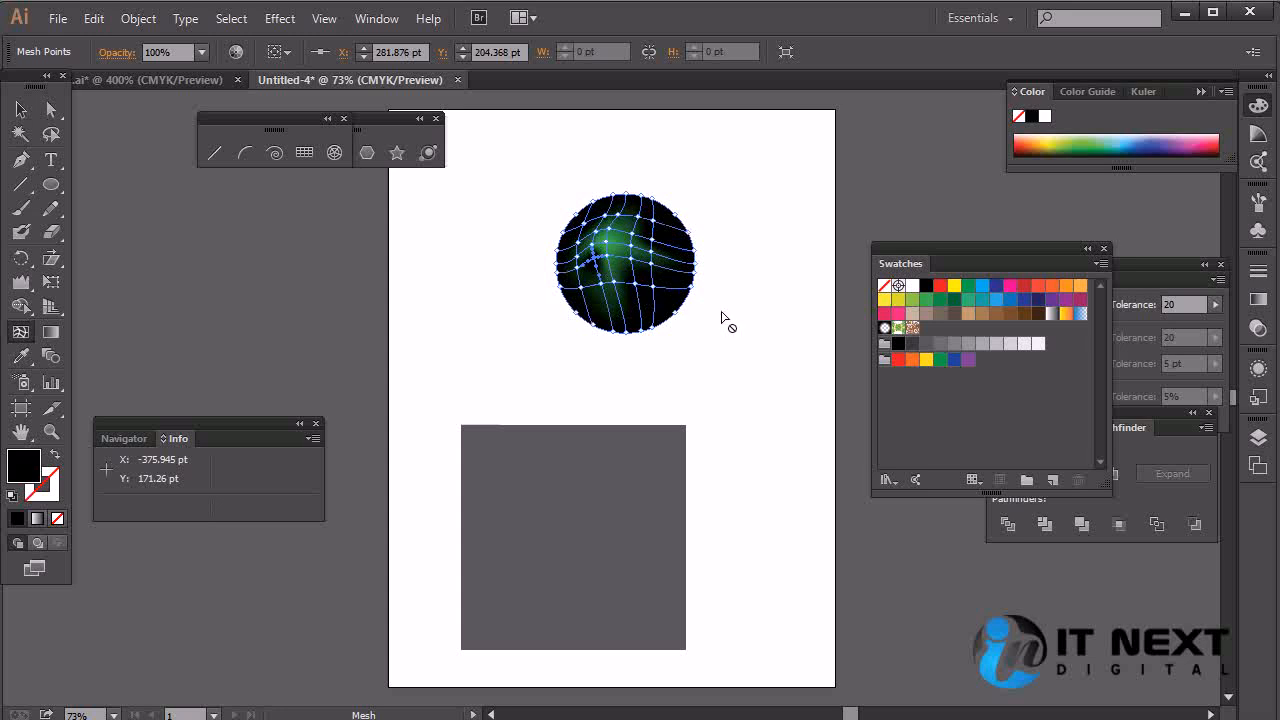
{"action": "key", "text": "ctrl+z"}
{"action": "key", "text": "ctrl+z"}
{"action": "key", "text": "ctrl+z"}
{"action": "key", "text": "ctrl+z"}
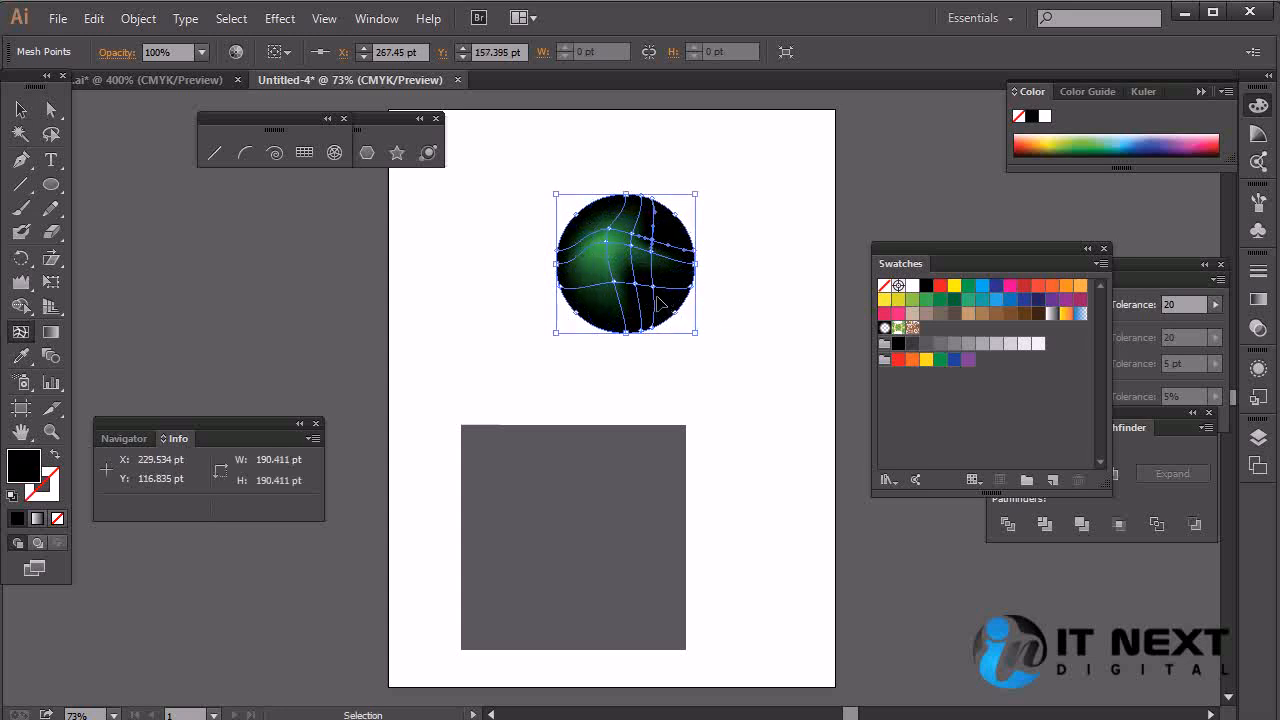
Undo the remaining black mesh points, and add a dark green point at the circle's lower right and a green one at its lower left.
{"action": "key", "text": "ctrl+z"}
{"action": "key", "text": "ctrl+z"}
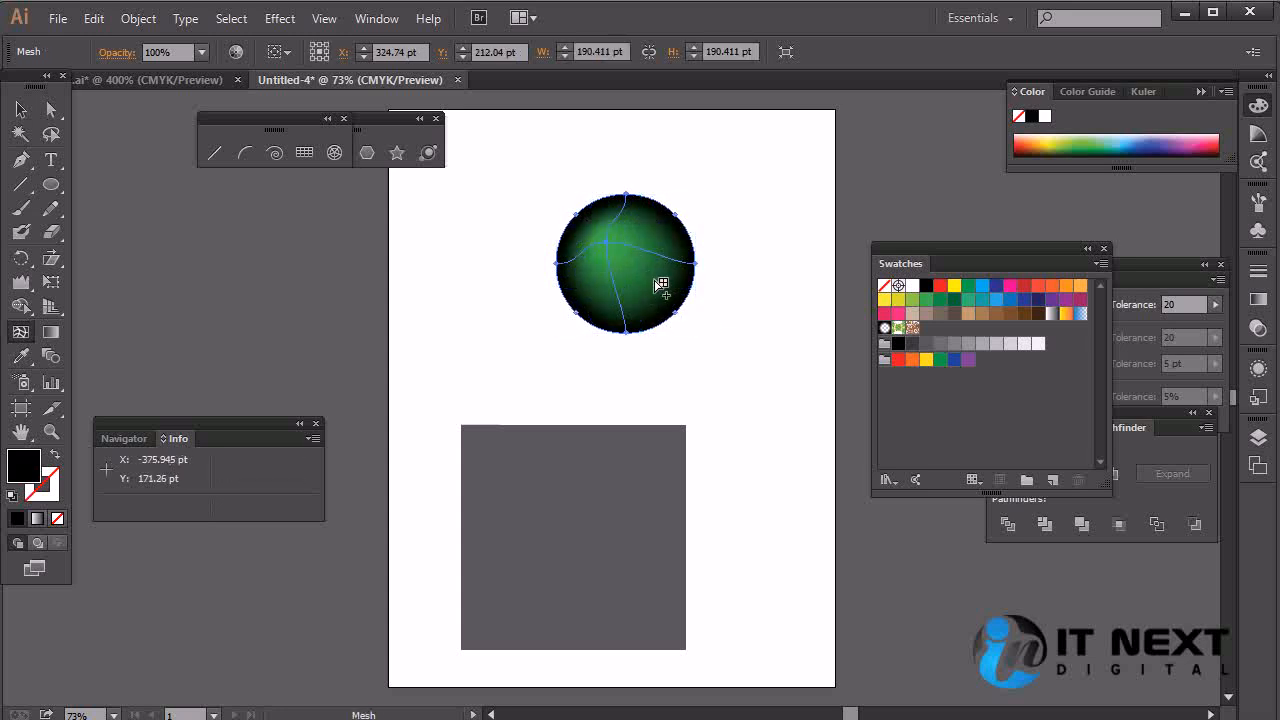
{"action": "left_click", "coordinate": [658, 281]}
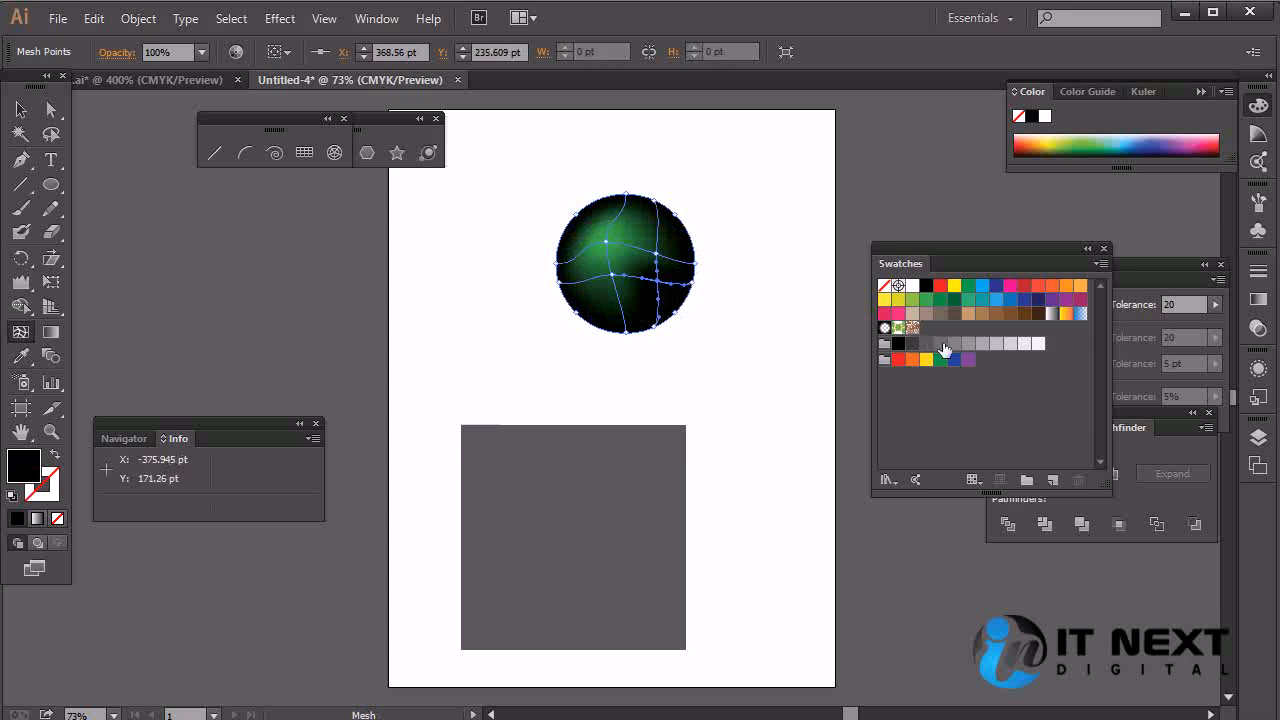
{"action": "left_click", "coordinate": [939, 300]}
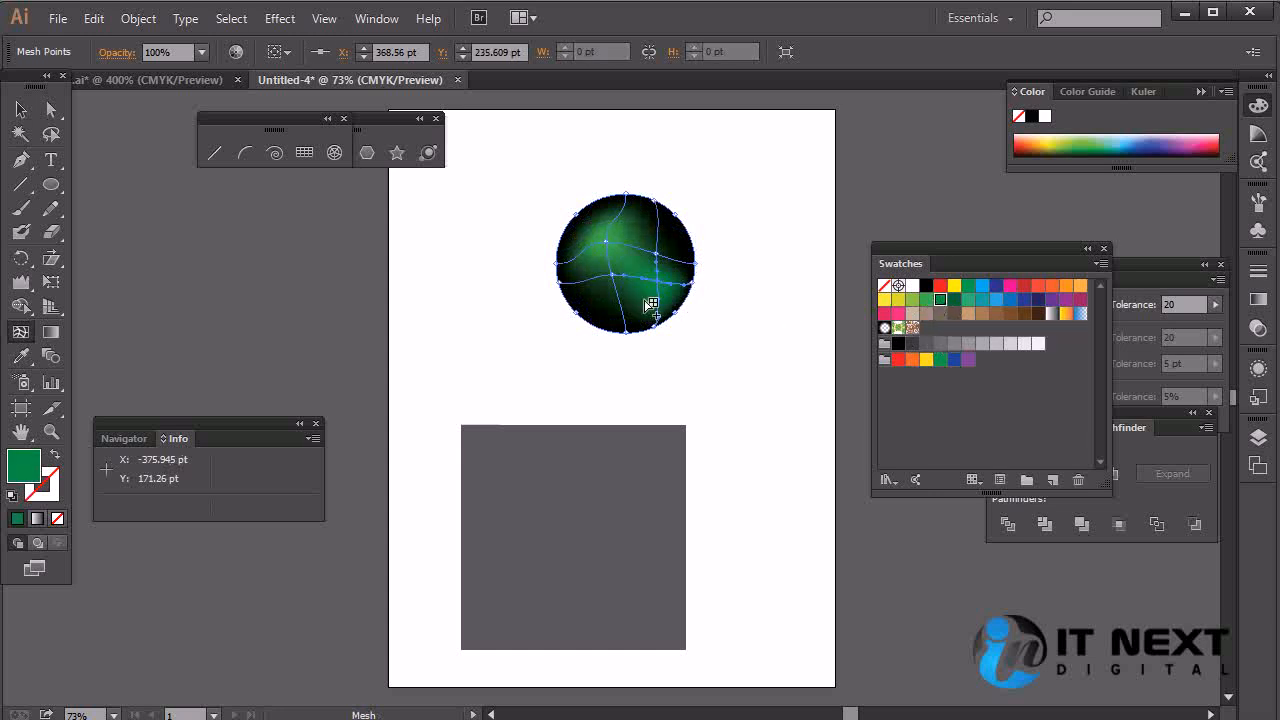
{"action": "left_click", "coordinate": [606, 302]}
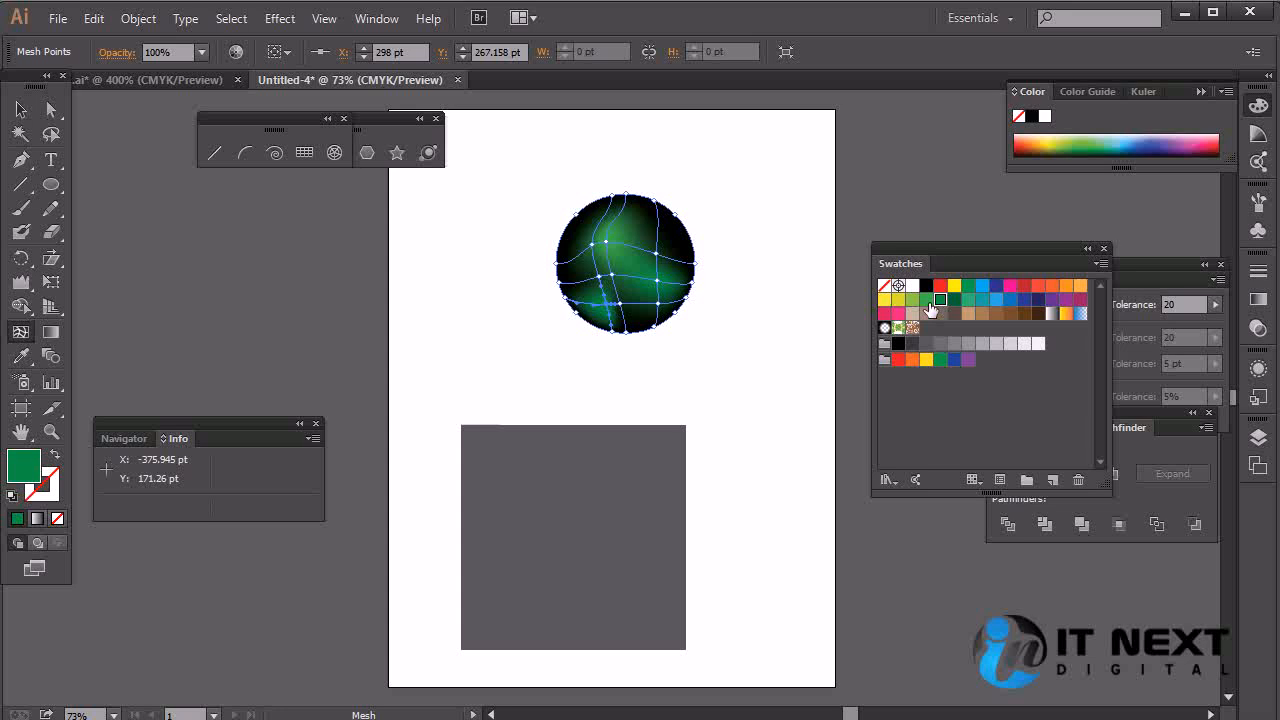
{"action": "left_click", "coordinate": [927, 301]}
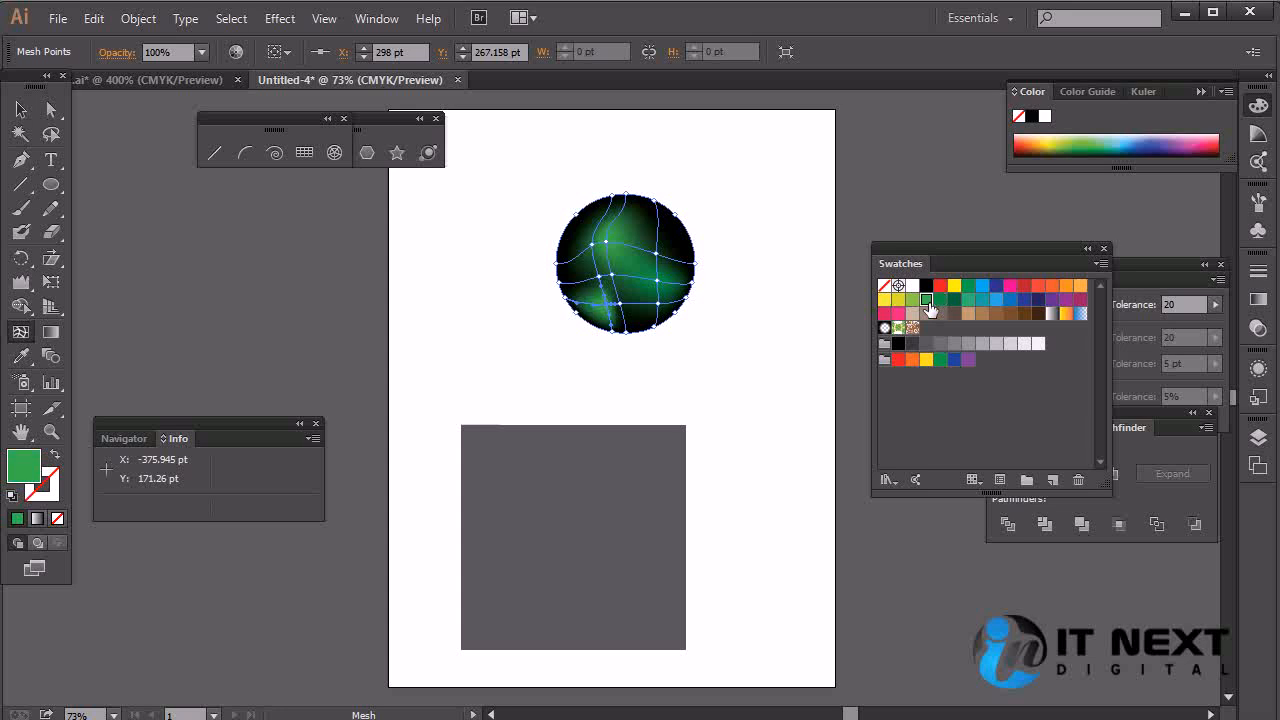
Delete the circle's mesh points one by one, including the green highlight point, until no inner mesh lines remain.
{"action": "left_click", "coordinate": [603, 280]}
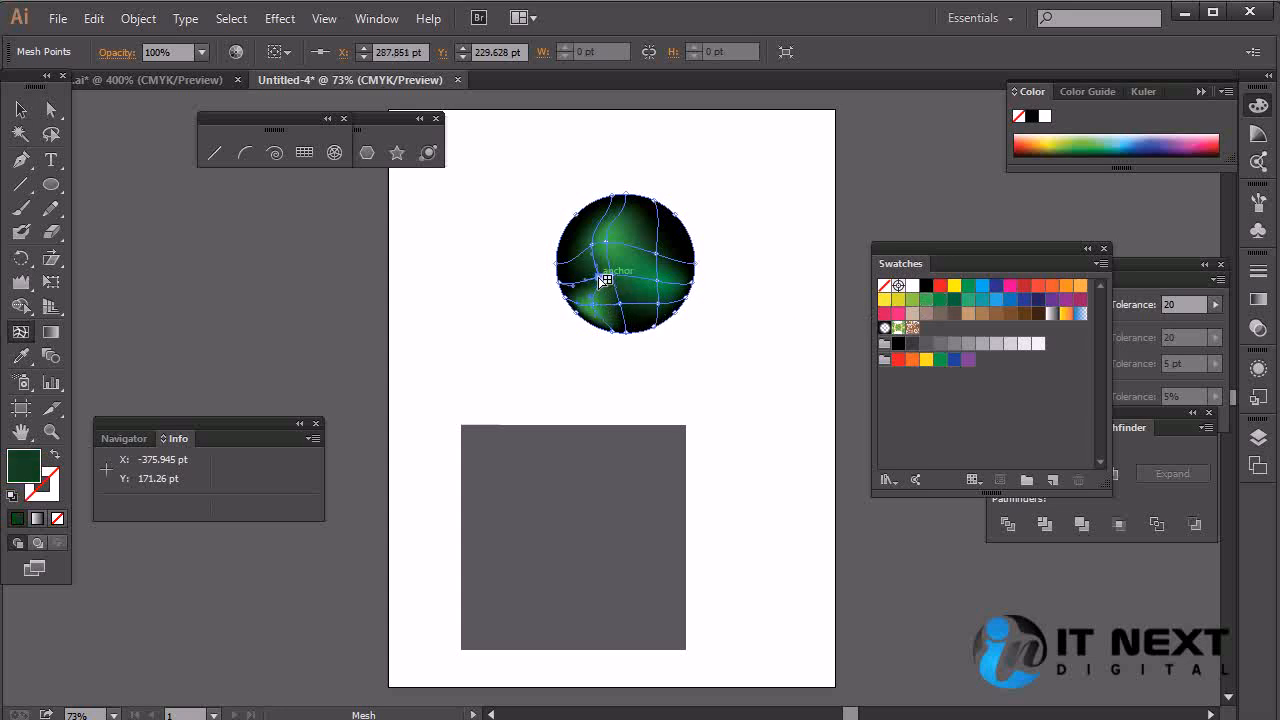
{"action": "key", "text": "Delete"}
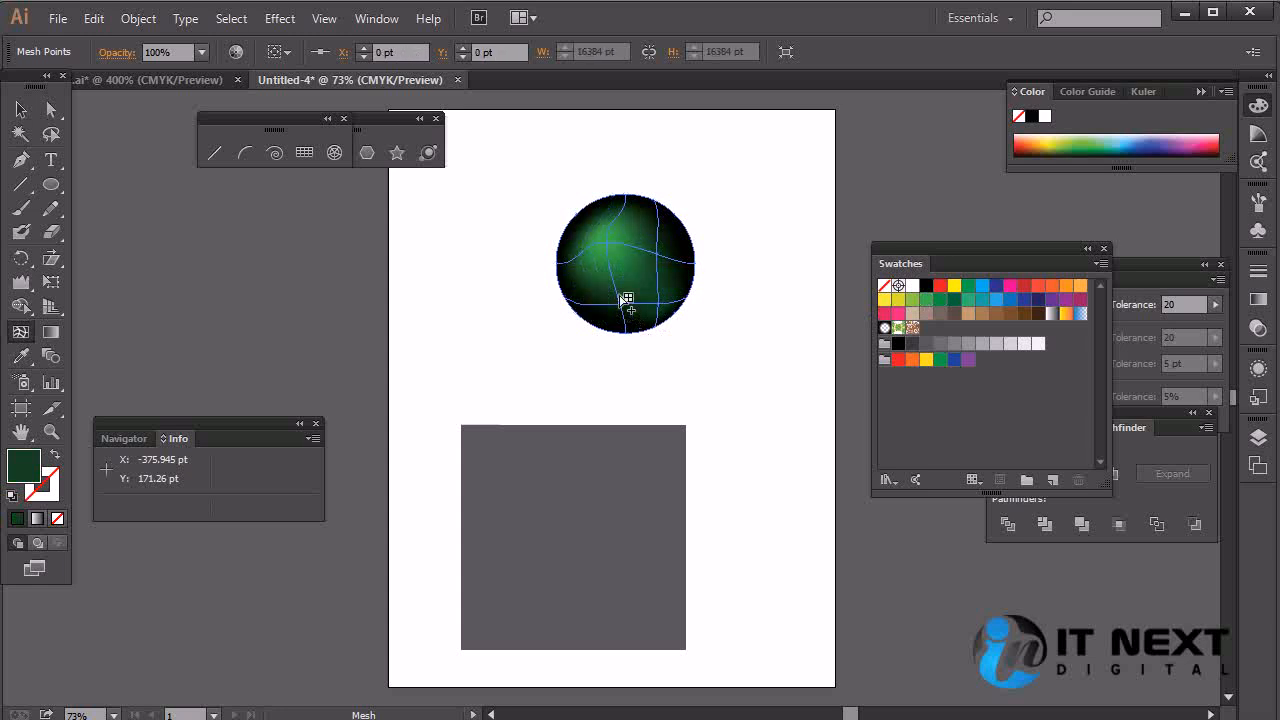
{"action": "left_click", "coordinate": [620, 300]}
{"action": "key", "text": "Delete"}
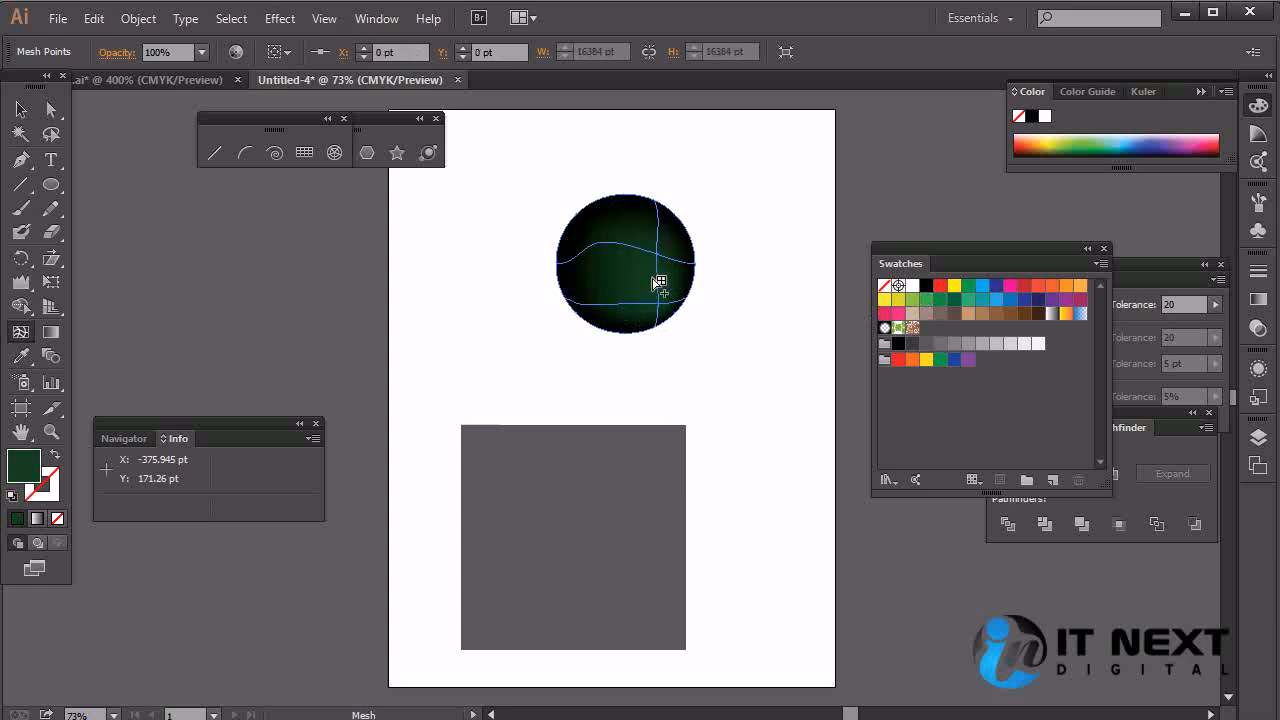
{"action": "left_click", "coordinate": [665, 270]}
{"action": "key", "text": "Delete"}
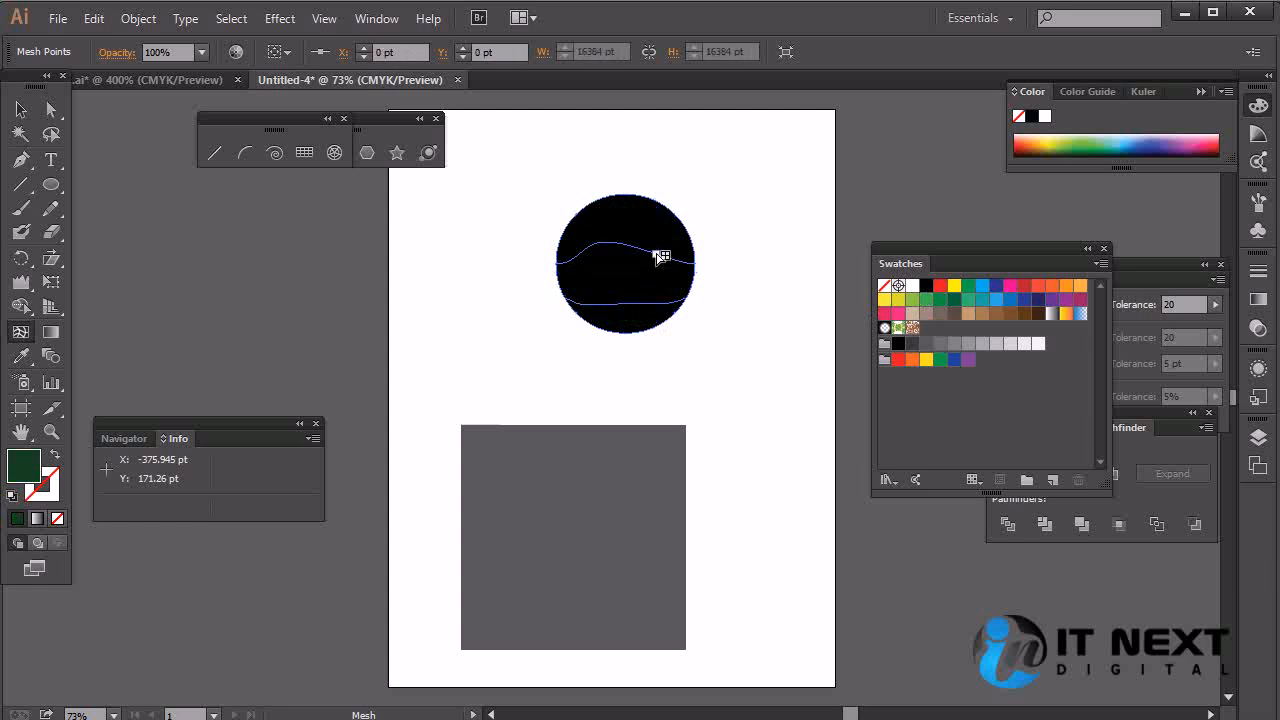
{"action": "left_click", "coordinate": [662, 257]}
{"action": "key", "text": "Delete"}
{"action": "left_click", "coordinate": [620, 304]}
{"action": "key", "text": "Delete"}
{"action": "left_click", "coordinate": [625, 259]}
{"action": "left_click", "coordinate": [625, 259], "text": "alt"}
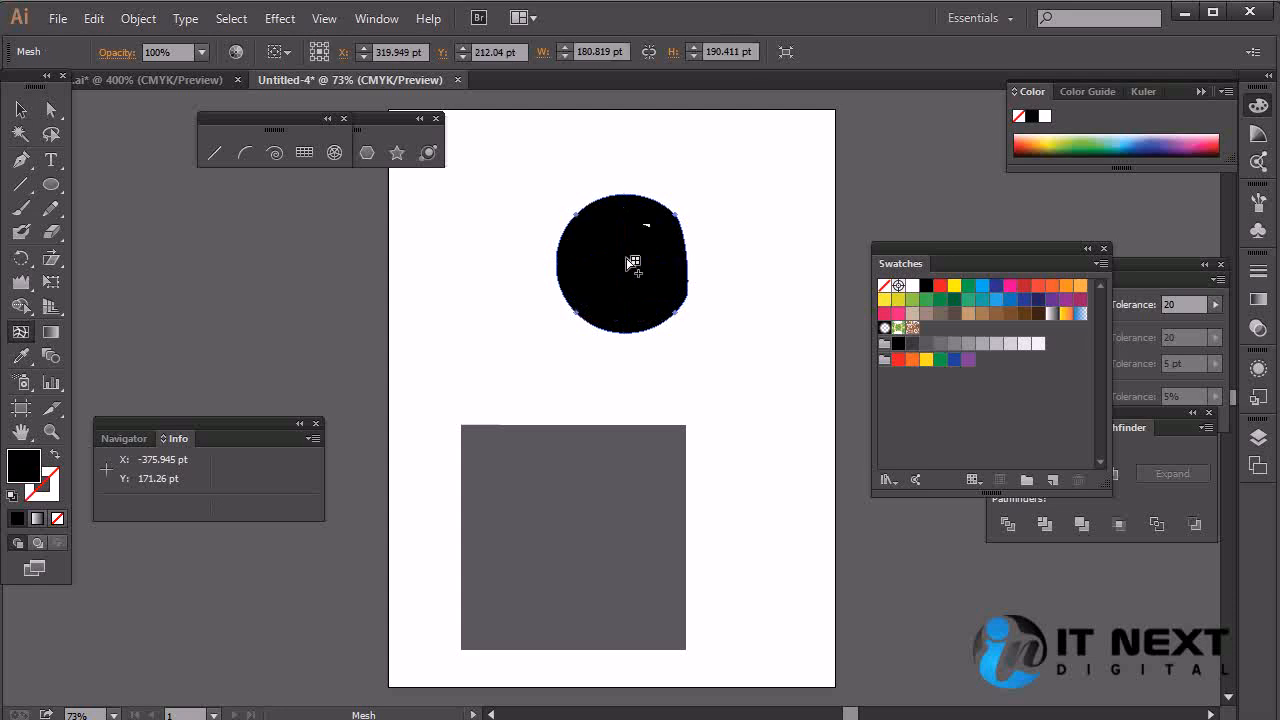
Select the gray square below the circle and activate the Mesh tool.
{"action": "left_click", "coordinate": [47, 105]}
{"action": "left_click", "coordinate": [533, 498]}
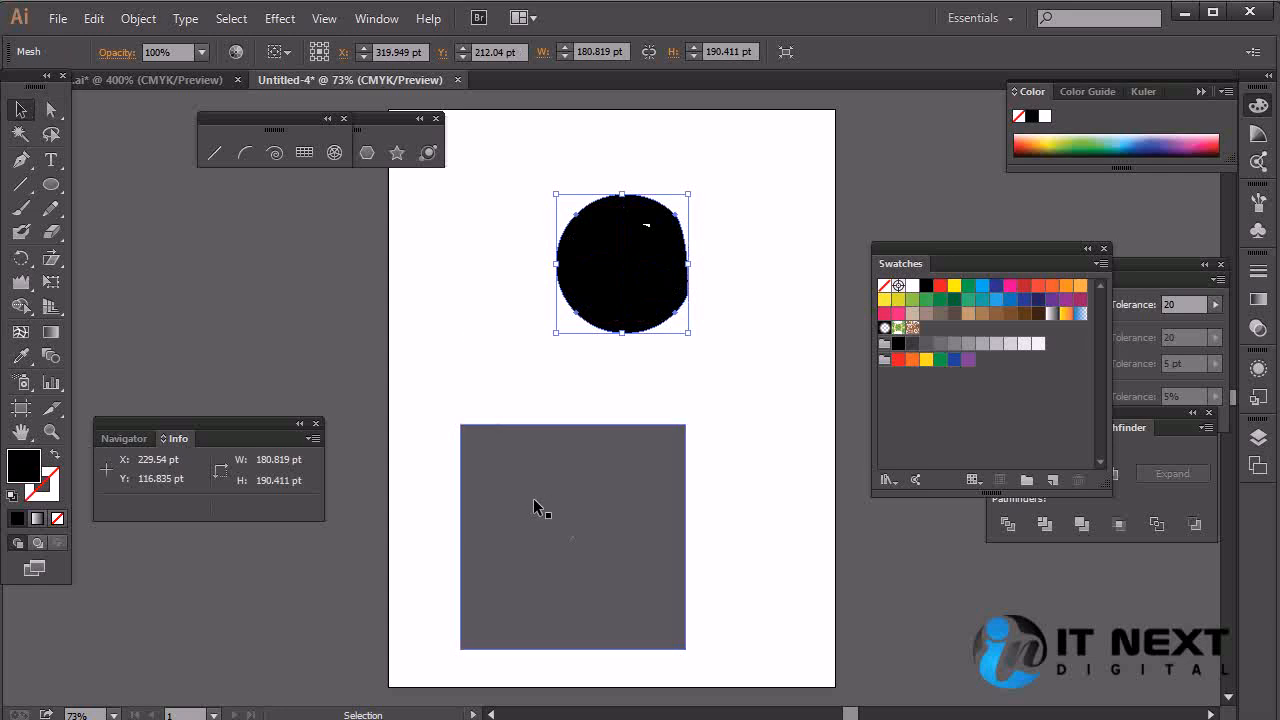
{"action": "key", "text": "v"}
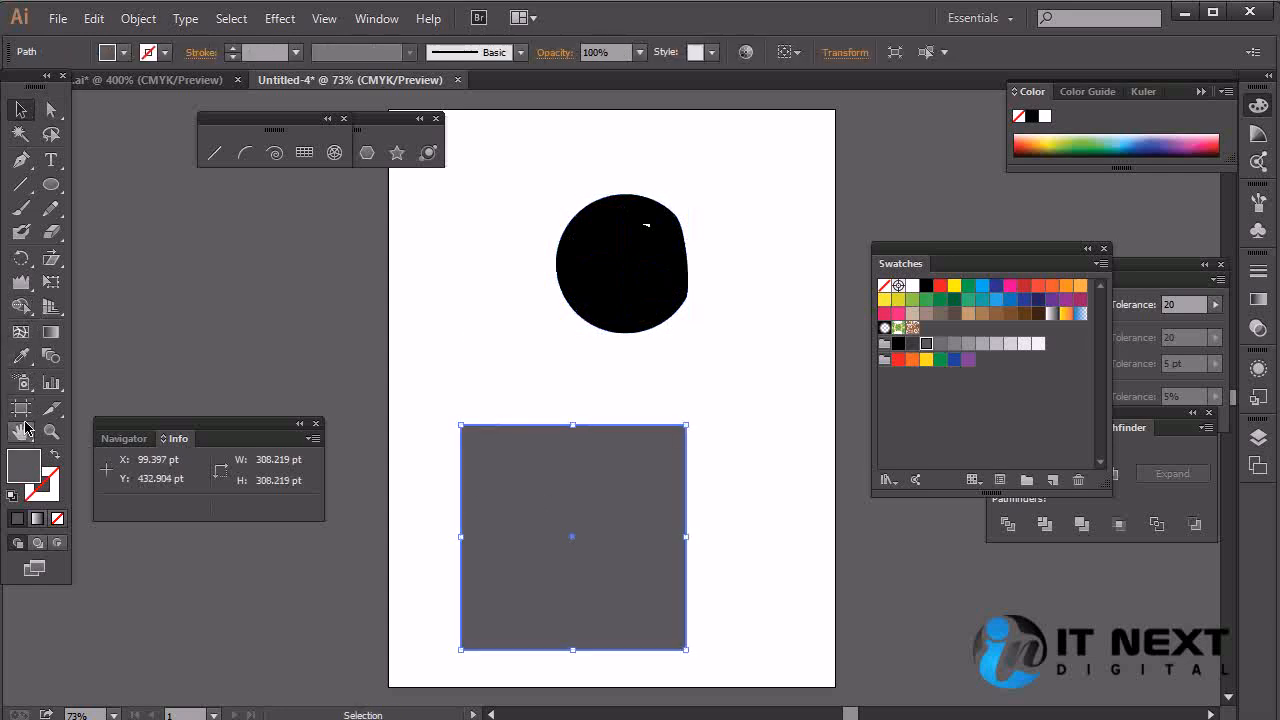
{"action": "left_click", "coordinate": [20, 331]}
Try a green mesh point at the square's centre, and remove the point.
{"action": "left_click", "coordinate": [572, 536]}
{"action": "left_click", "coordinate": [574, 538]}
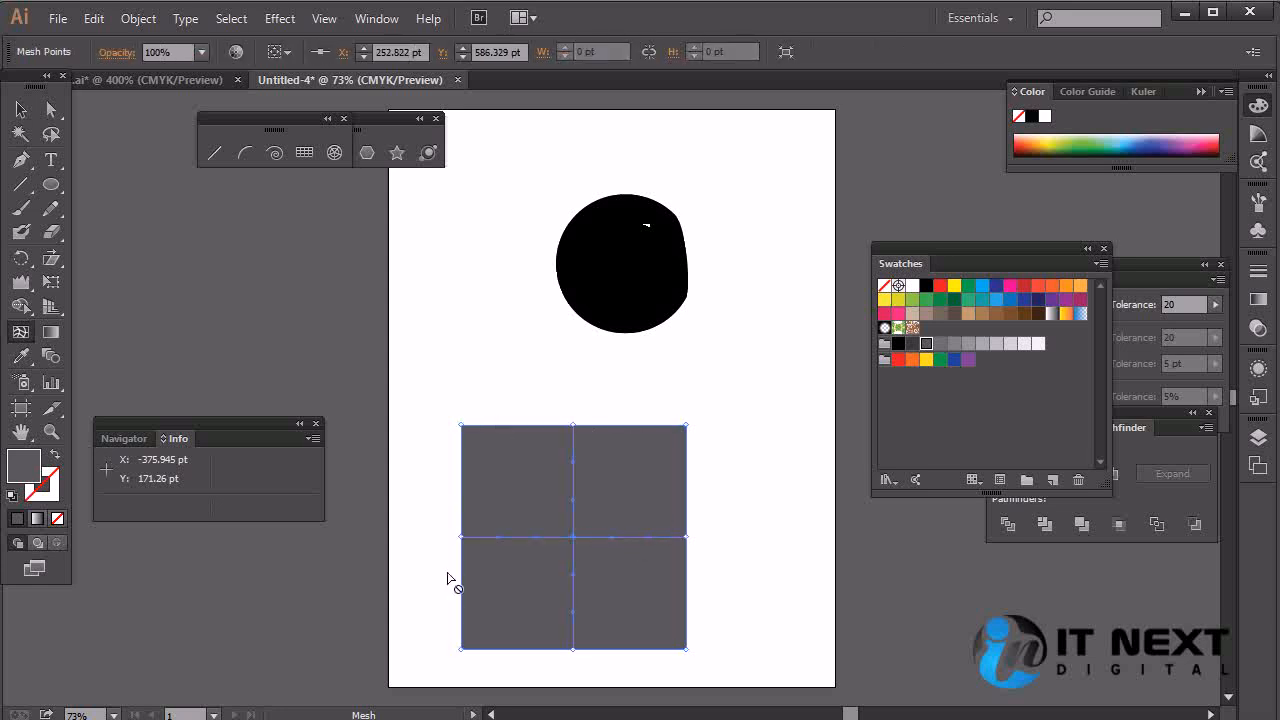
{"action": "left_click", "coordinate": [968, 299]}
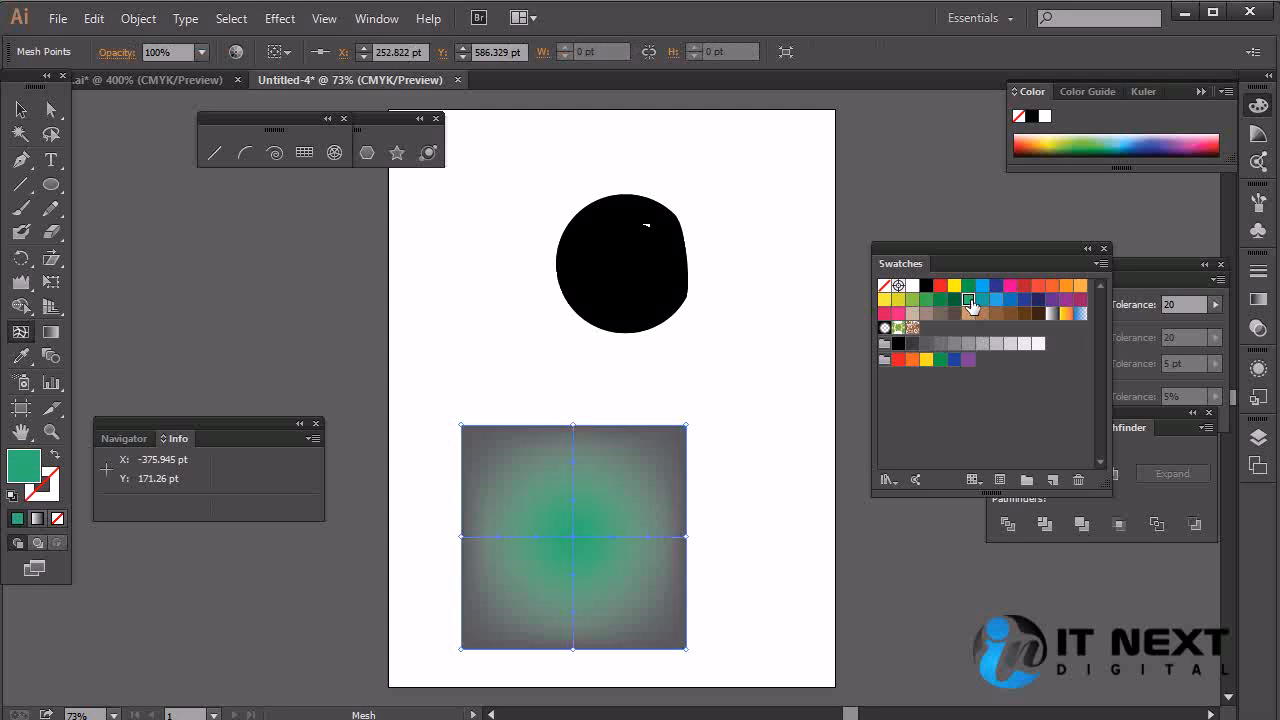
{"action": "left_click", "coordinate": [576, 540], "text": "alt"}
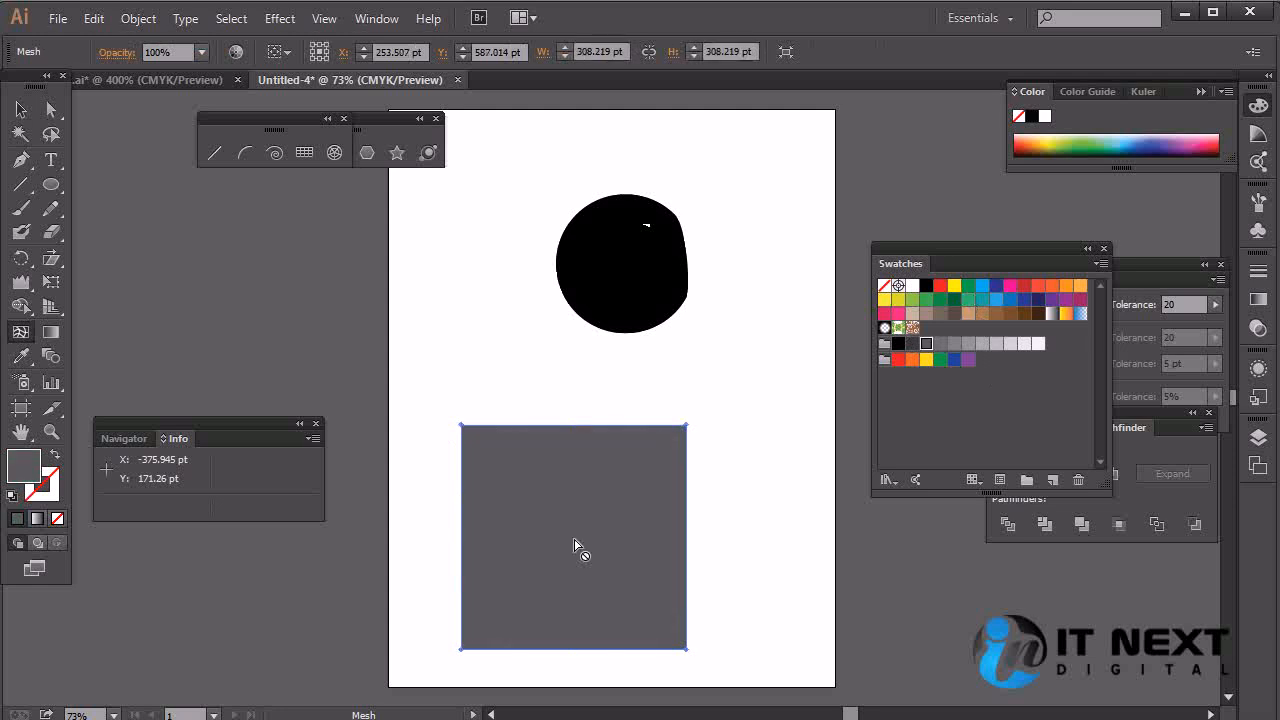
Add a mesh point at the square's centre again, and add and remove a second one at its upper right.
{"action": "left_click", "coordinate": [575, 539]}
{"action": "left_click", "coordinate": [623, 478]}
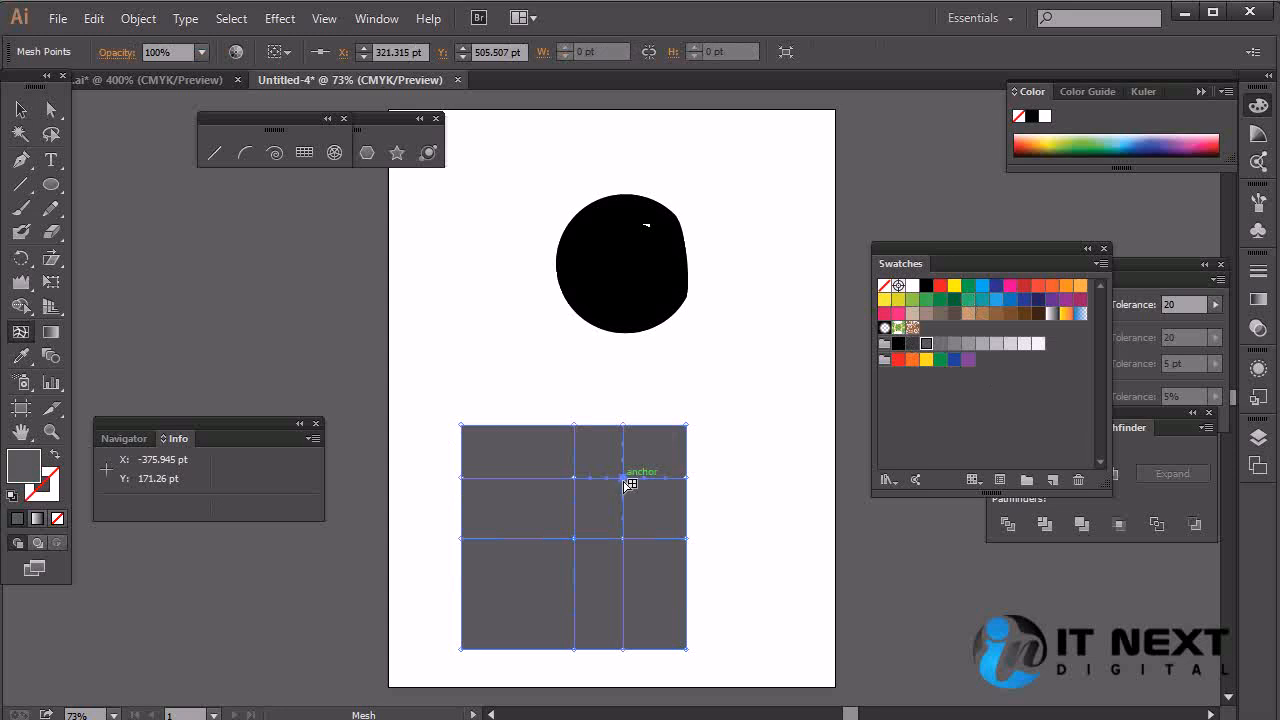
{"action": "left_click", "coordinate": [624, 479], "text": "alt"}
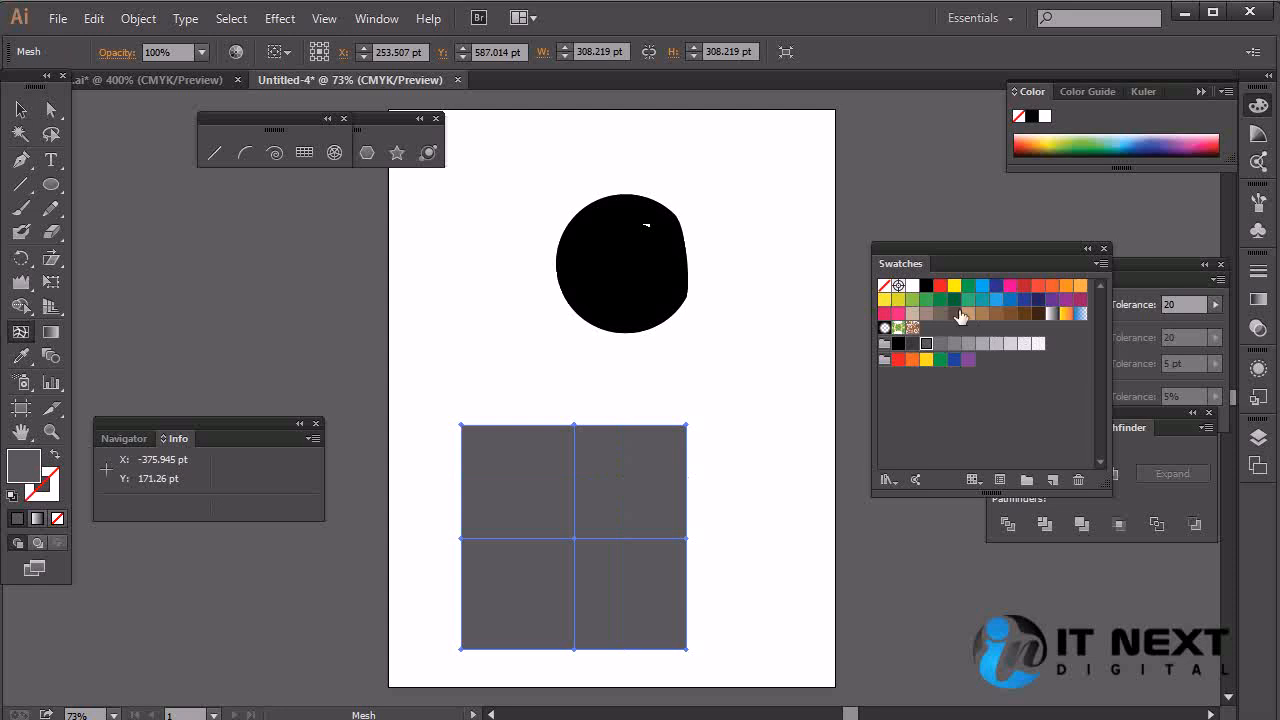
Try green on the whole square mesh, undo it and fill the mesh with teal.
{"action": "left_click", "coordinate": [927, 300]}
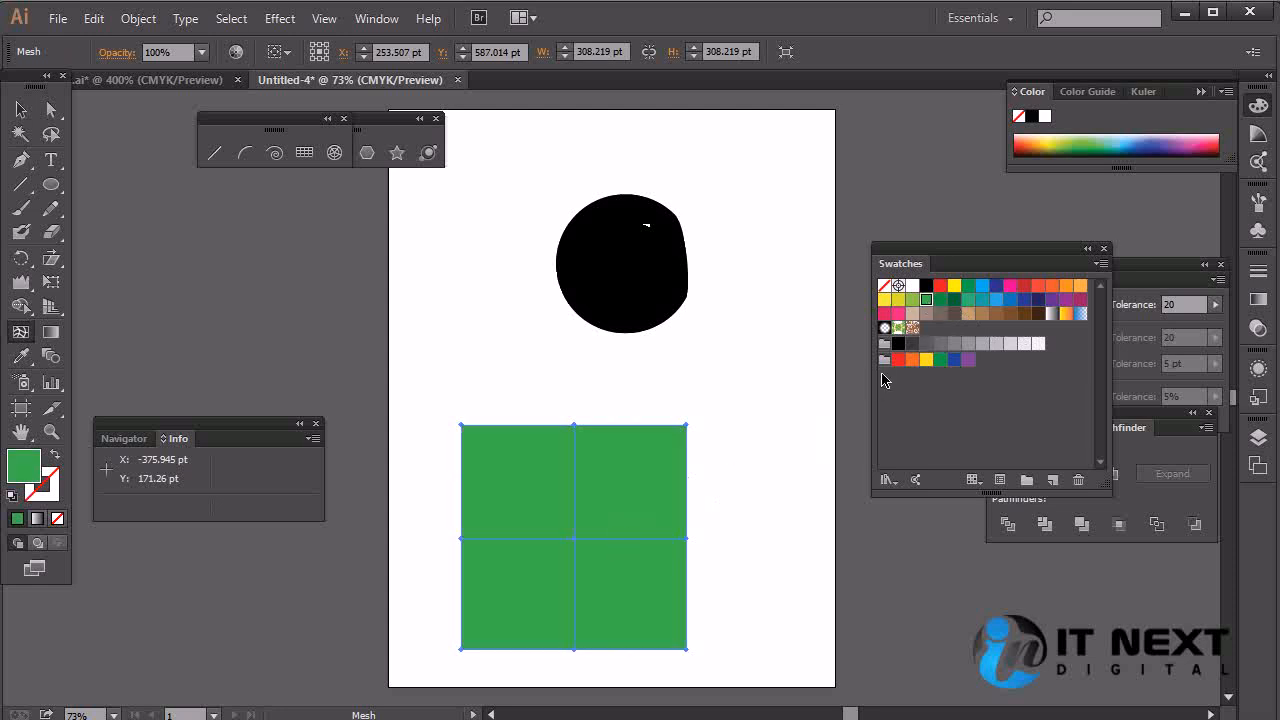
{"action": "key", "text": "ctrl+z"}
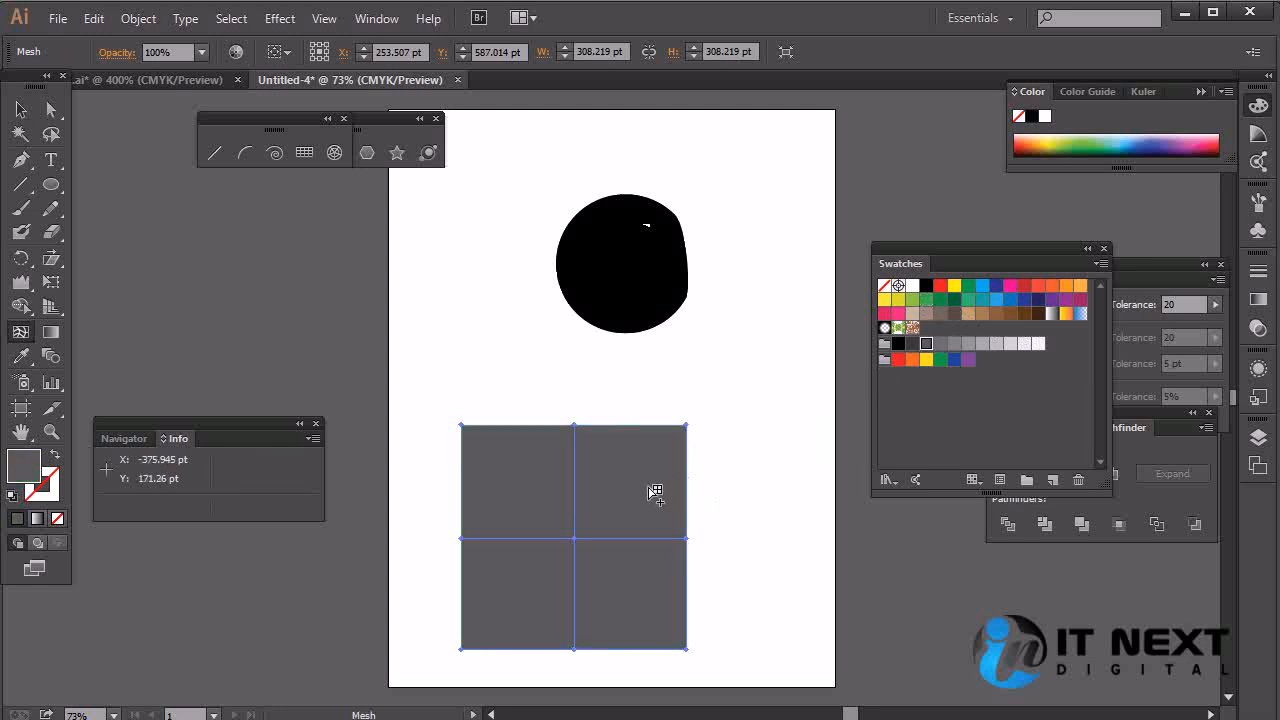
{"action": "left_click", "coordinate": [983, 303]}
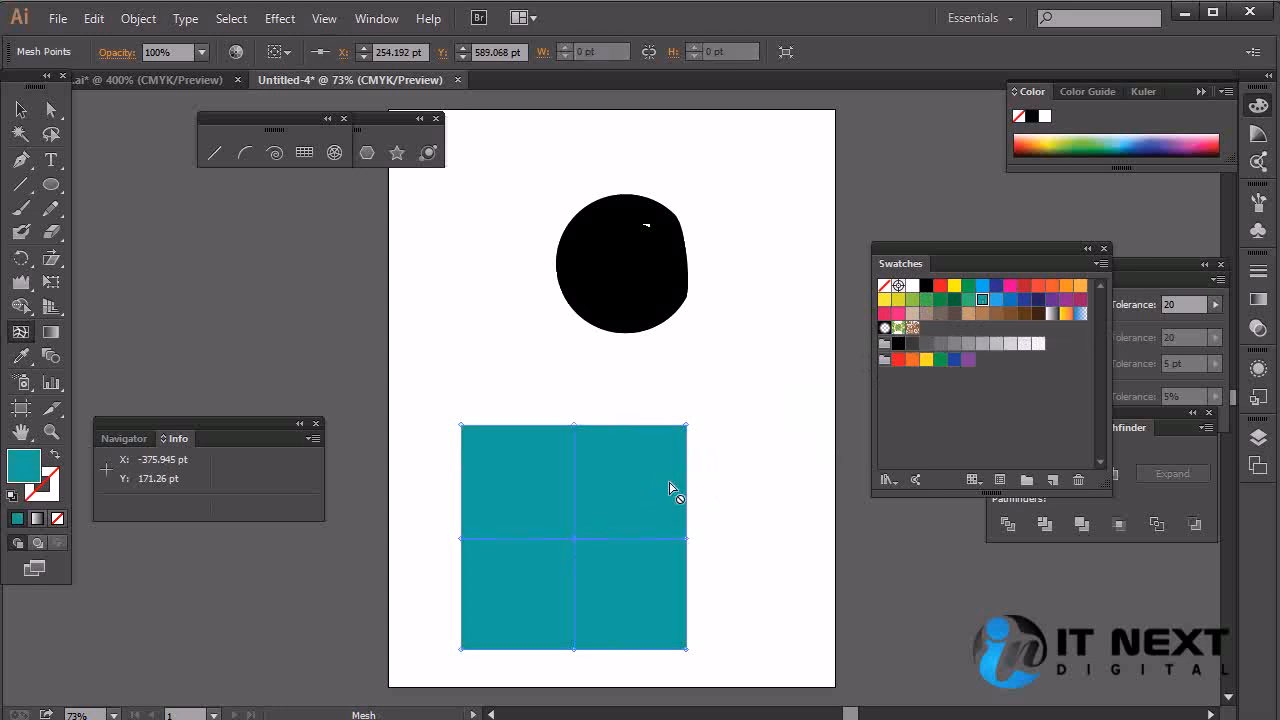
Add a blue mesh point at the teal square's upper right and a green one at its lower left.
{"action": "left_click", "coordinate": [637, 474]}
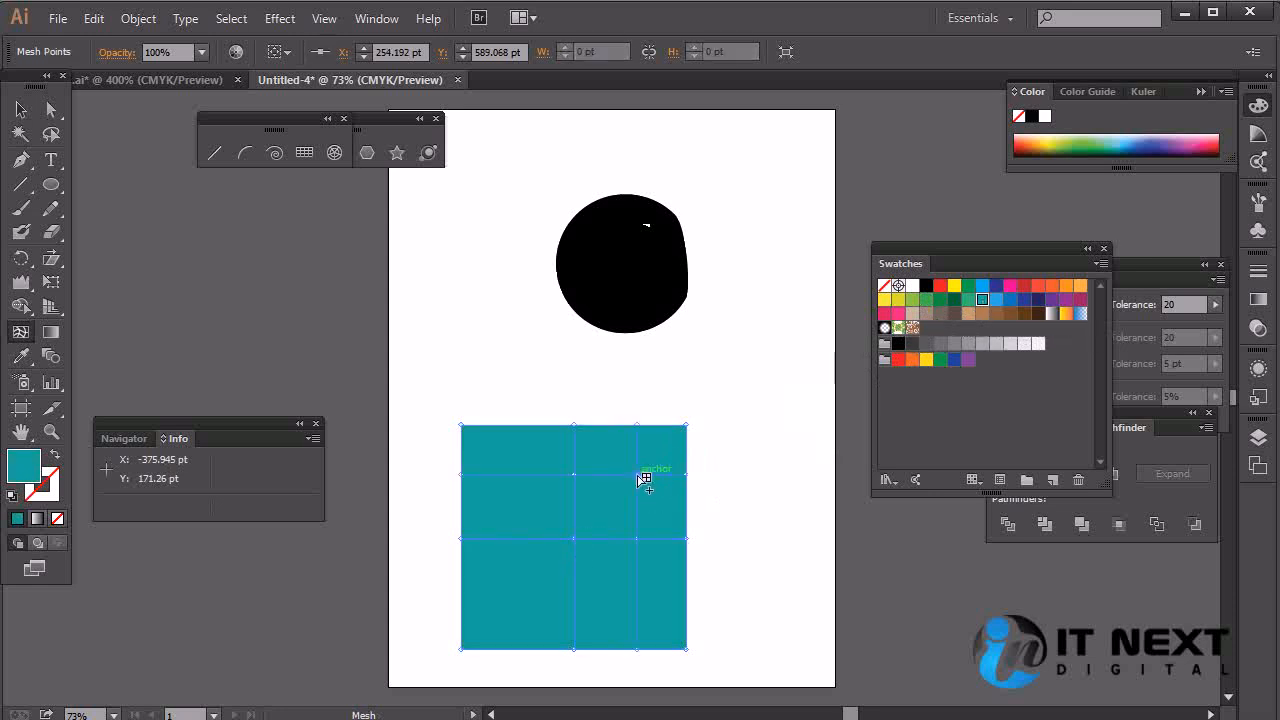
{"action": "left_click", "coordinate": [996, 299]}
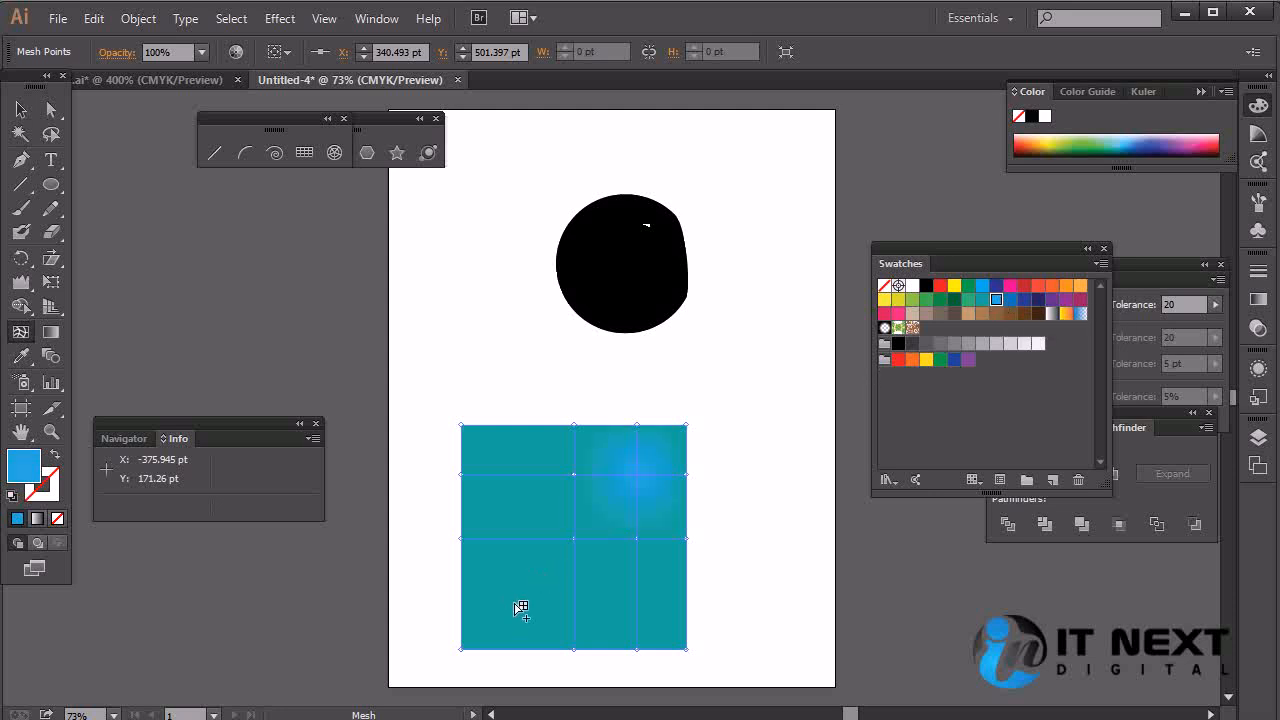
{"action": "left_click", "coordinate": [515, 603]}
{"action": "left_click", "coordinate": [952, 300]}
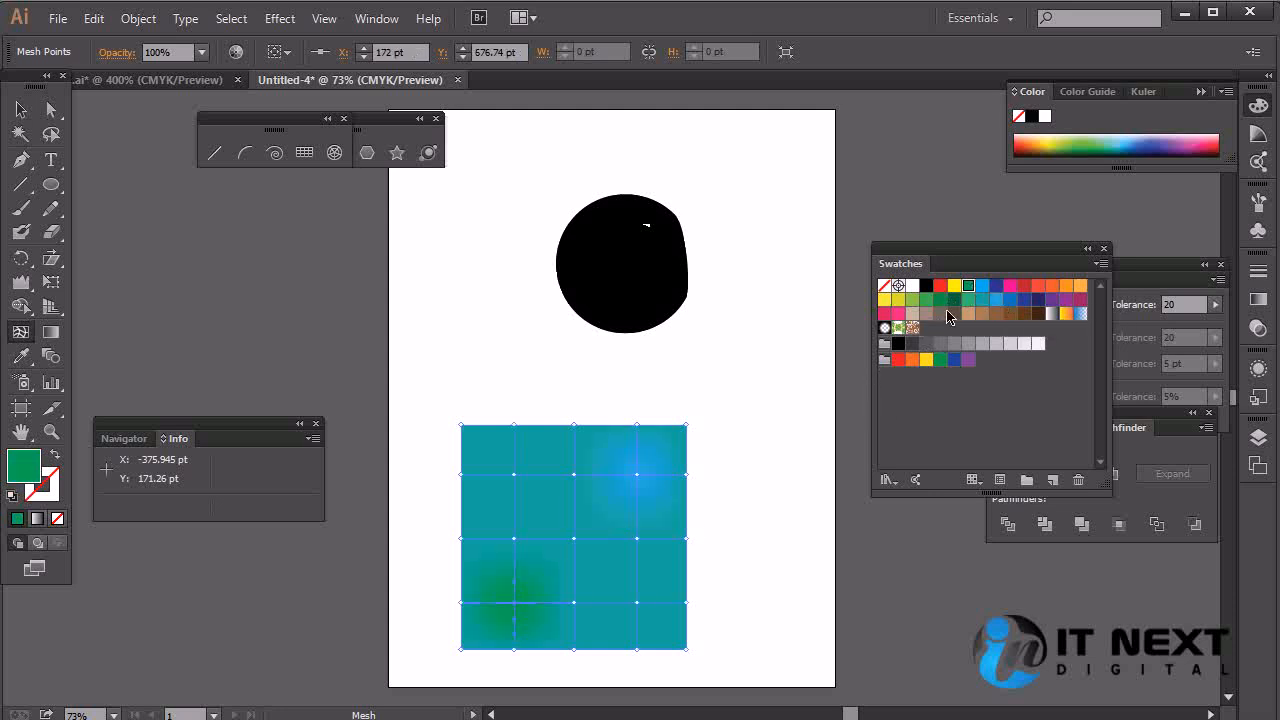
Colour the square's lower-right mesh point orange-red and its upper-middle point light orange.
{"action": "left_click", "coordinate": [638, 603]}
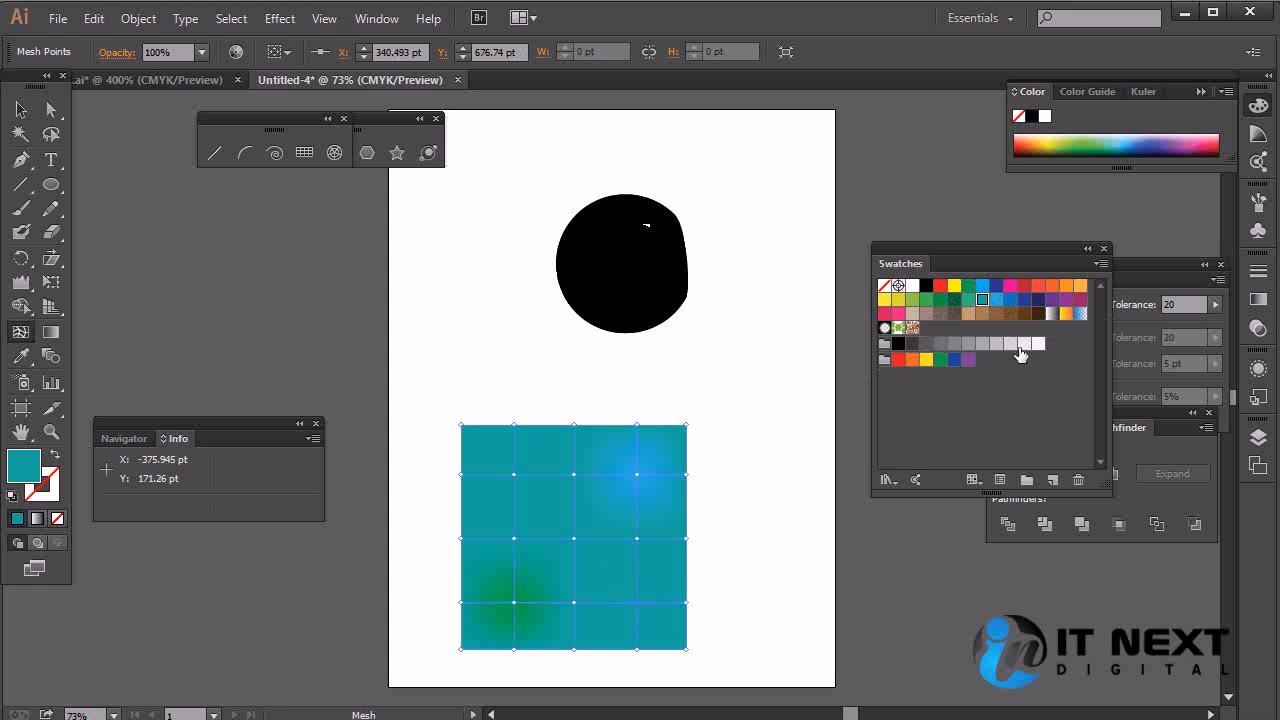
{"action": "left_click", "coordinate": [1040, 286]}
{"action": "left_click", "coordinate": [575, 474]}
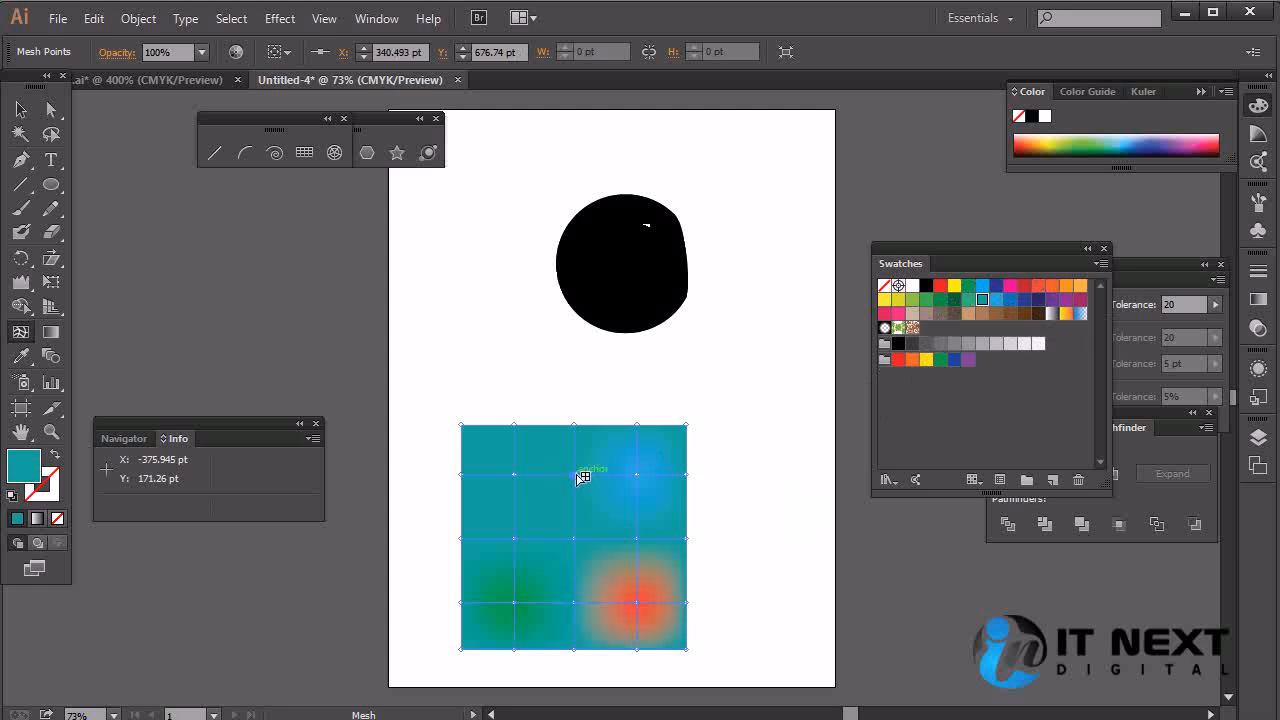
{"action": "left_click", "coordinate": [1066, 286]}
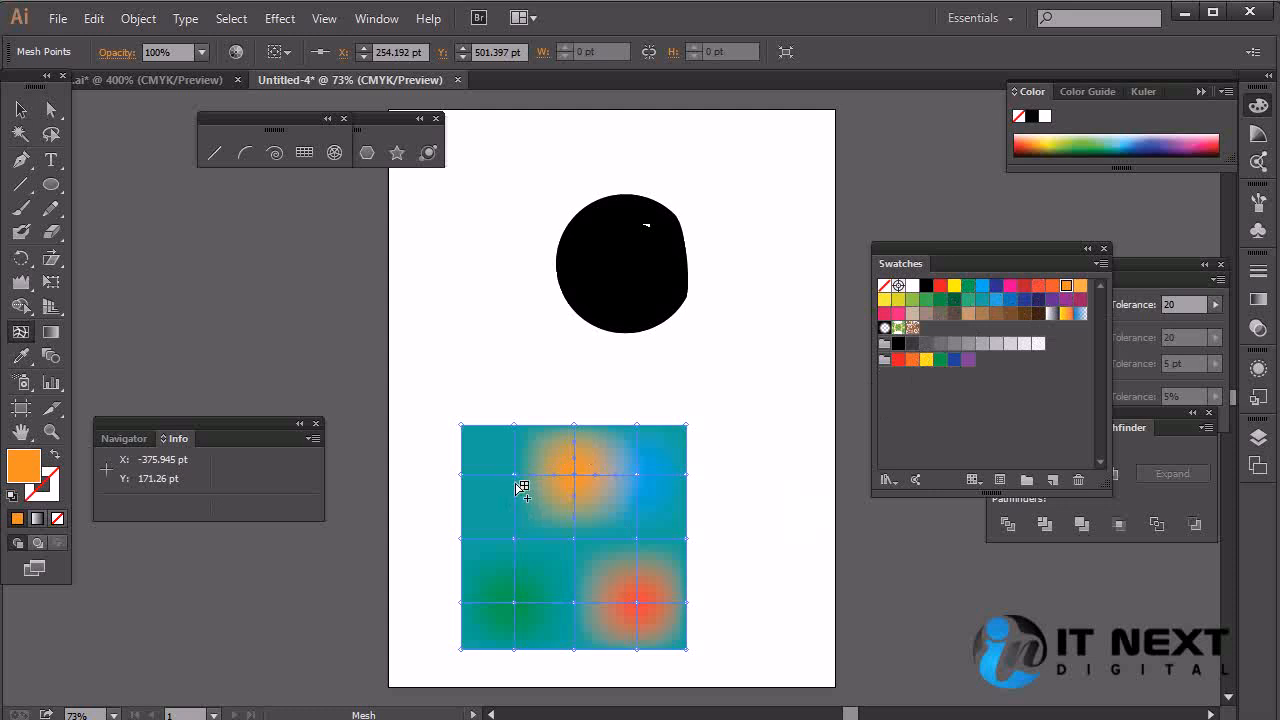
Colour the square's middle-left mesh point yellow, the middle-right one light orange and the upper-right one orange-red.
{"action": "left_click", "coordinate": [514, 538]}
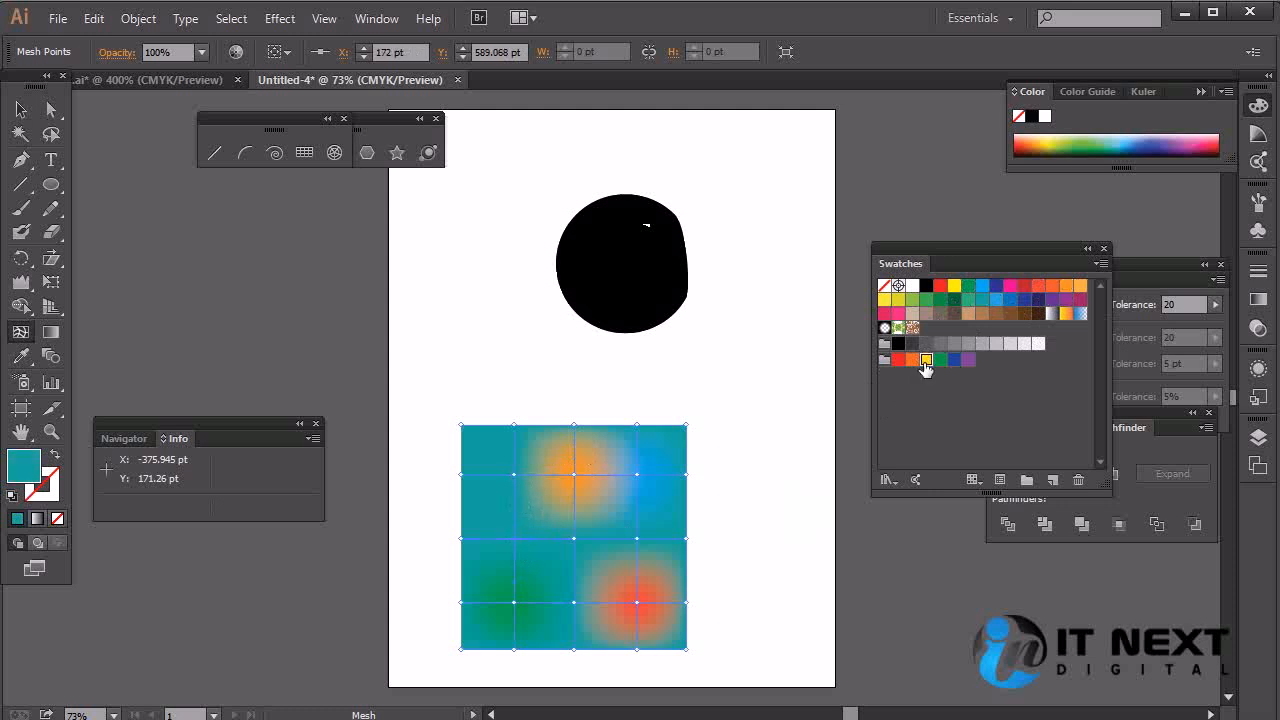
{"action": "left_click", "coordinate": [926, 360]}
{"action": "left_click", "coordinate": [638, 538]}
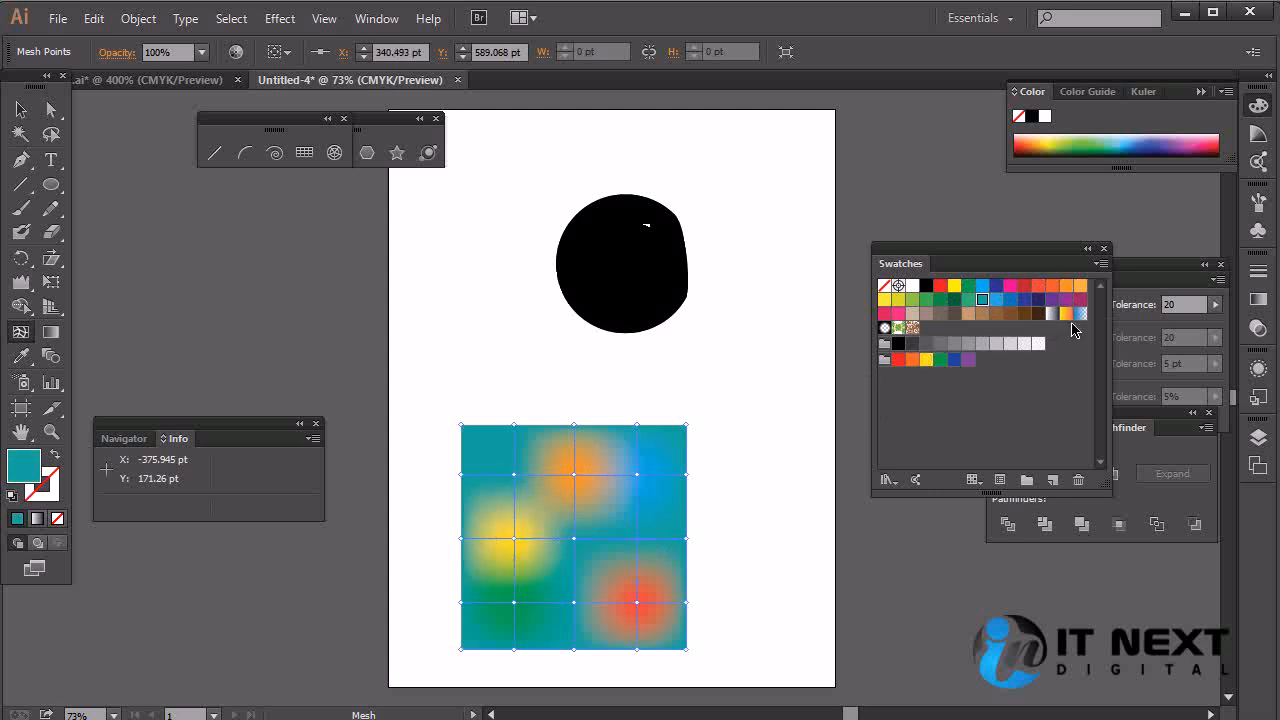
{"action": "left_click", "coordinate": [1068, 290]}
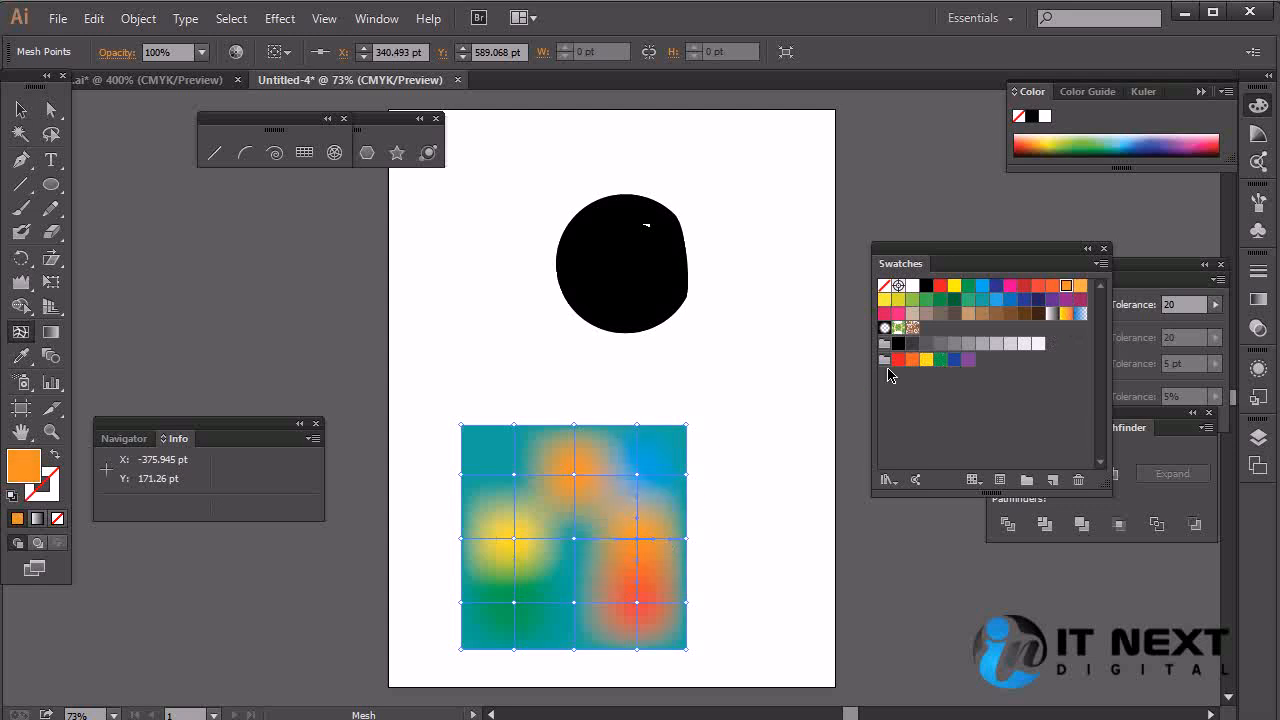
{"action": "left_click", "coordinate": [638, 474]}
{"action": "left_click", "coordinate": [1052, 285]}
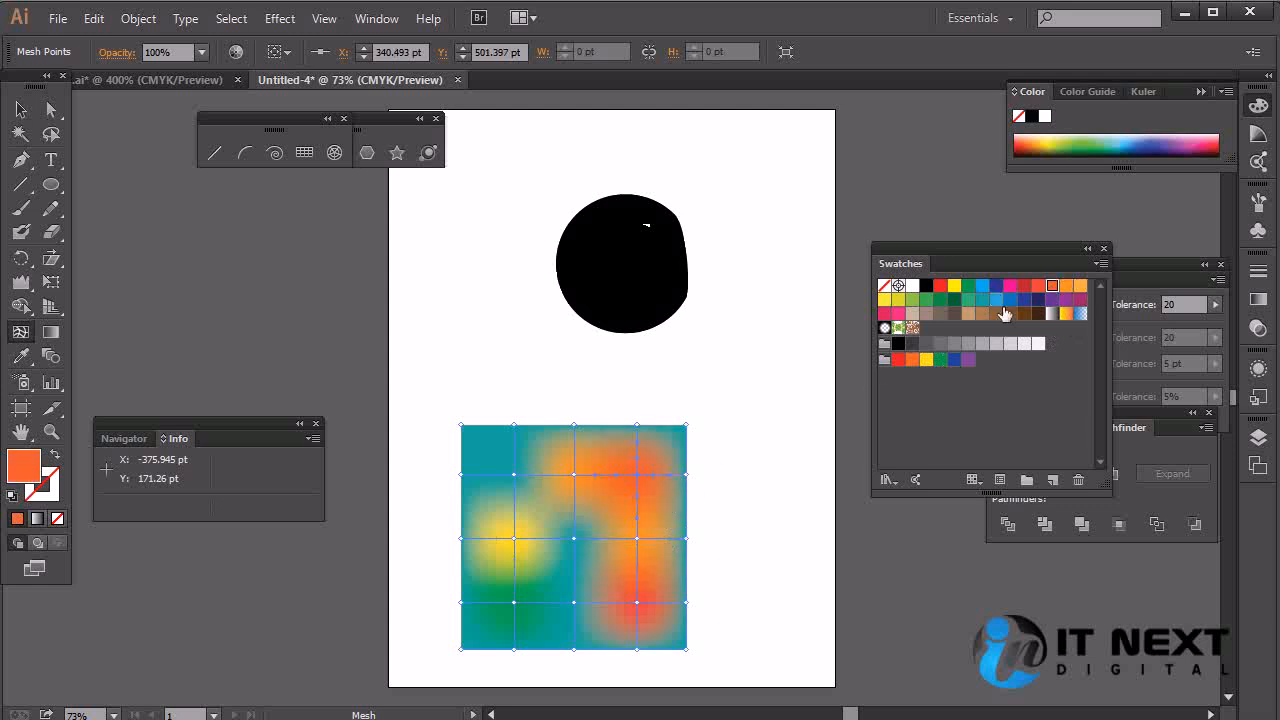
Colour the square's upper-left mesh point green, and move several inner mesh points to bend the colour blend.
{"action": "left_click", "coordinate": [514, 474]}
{"action": "left_click", "coordinate": [926, 299]}
{"action": "left_click_drag", "start_coordinate": [514, 474], "coordinate": [551, 456]}
{"action": "left_click_drag", "start_coordinate": [573, 538], "coordinate": [601, 541]}
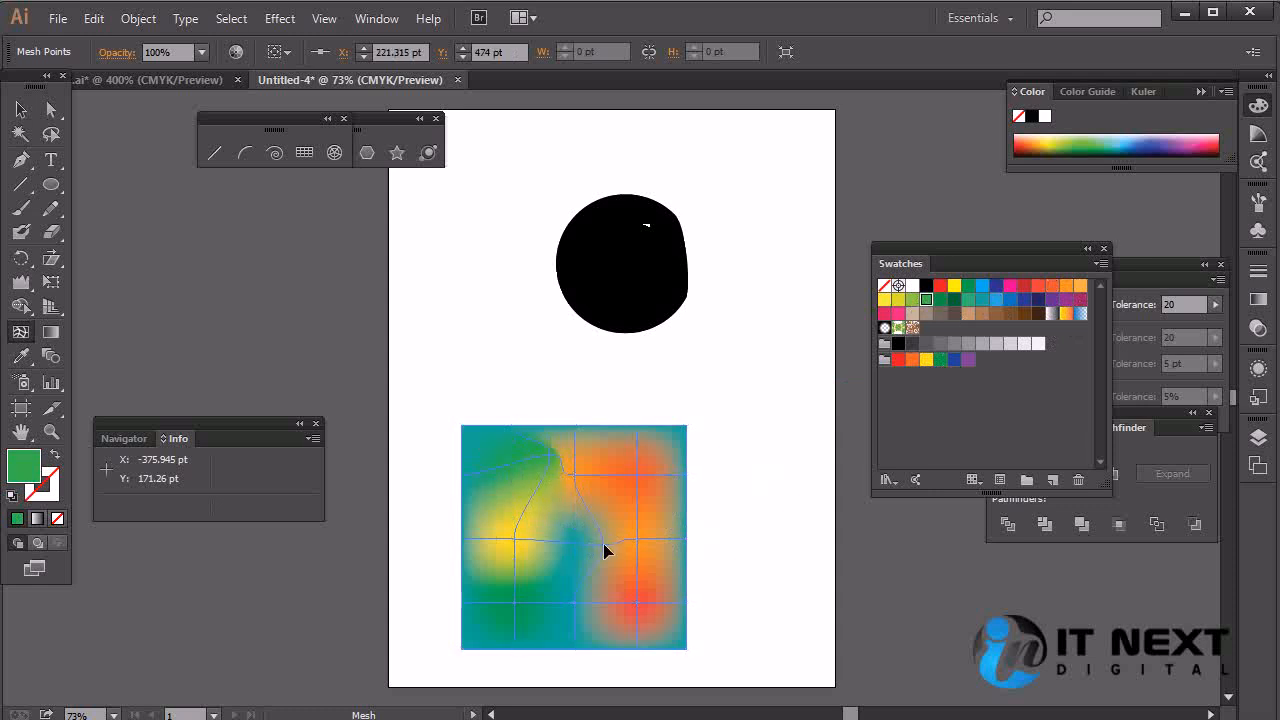
{"action": "left_click_drag", "start_coordinate": [517, 605], "coordinate": [494, 505]}
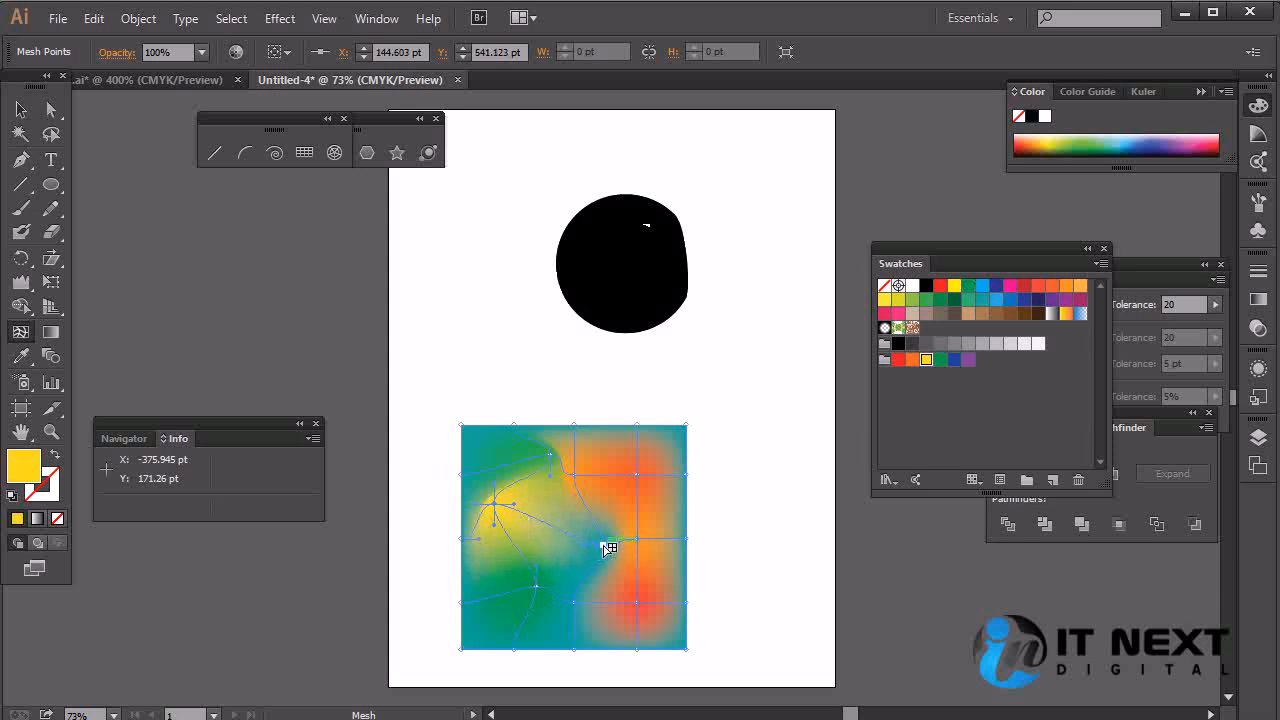
{"action": "left_click_drag", "start_coordinate": [603, 543], "coordinate": [555, 530]}
{"action": "left_click_drag", "start_coordinate": [637, 538], "coordinate": [605, 548]}
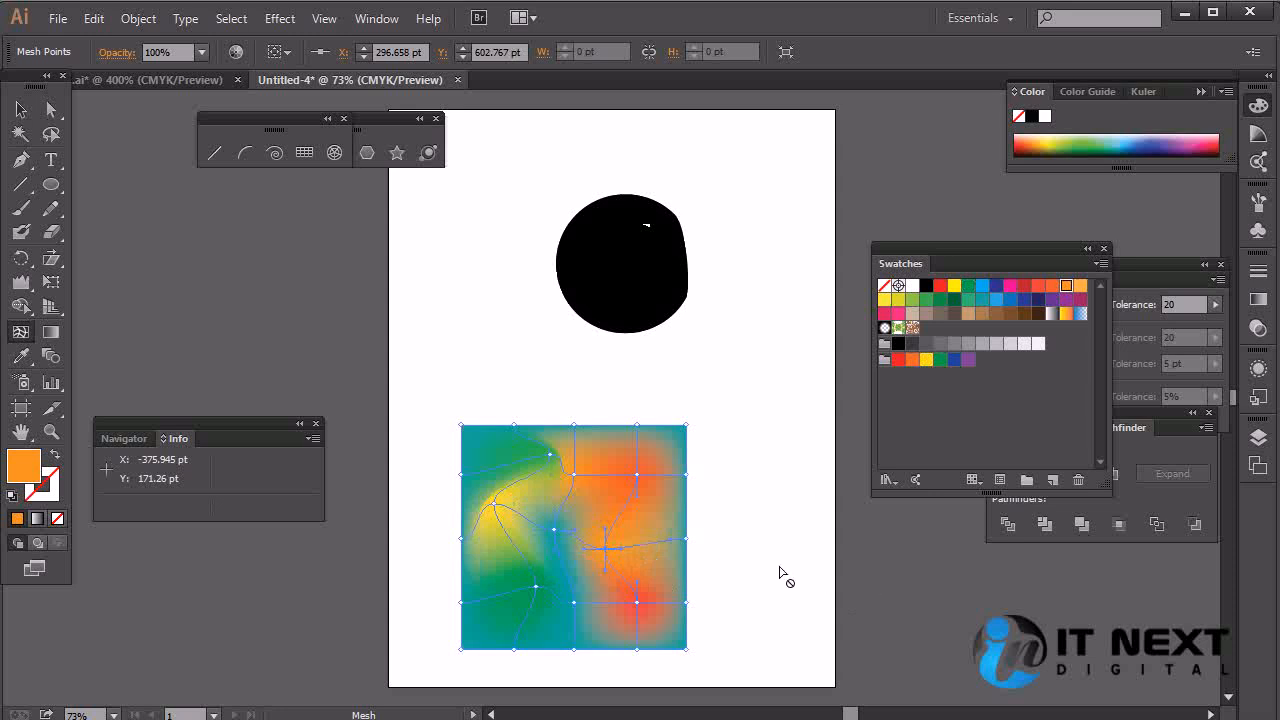
Undo the mesh point moves and recolouring on the square, back to the teal mesh with only the blue upper-right highlight.
{"action": "key", "text": "ctrl+z"}
{"action": "key", "text": "ctrl+z"}
{"action": "key", "text": "ctrl+z"}
{"action": "key", "text": "ctrl+z"}
{"action": "key", "text": "ctrl+z"}
{"action": "key", "text": "ctrl+z"}
{"action": "key", "text": "ctrl+z"}
{"action": "key", "text": "ctrl+z"}
{"action": "key", "text": "ctrl+z"}
{"action": "key", "text": "ctrl+z"}
{"action": "key", "text": "ctrl+z"}
{"action": "key", "text": "ctrl+z"}
{"action": "key", "text": "ctrl+z"}
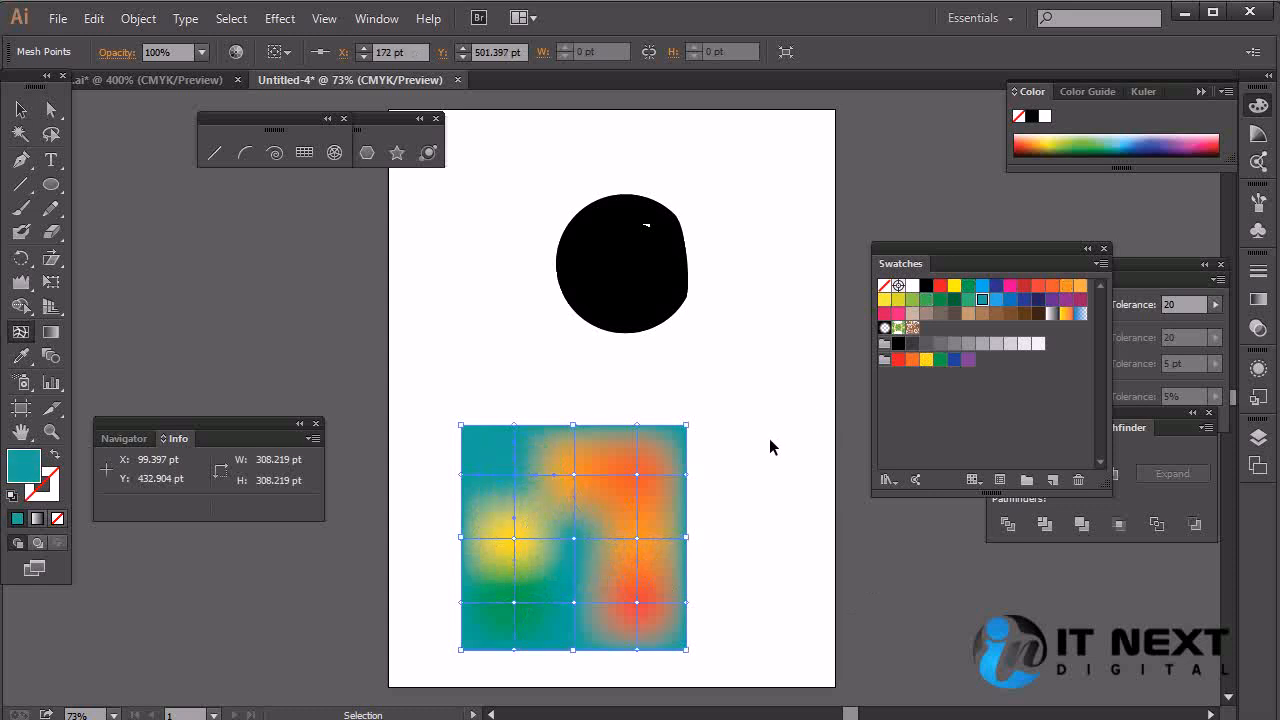
{"action": "key", "text": "ctrl+z"}
{"action": "key", "text": "ctrl+z"}
{"action": "key", "text": "ctrl+z"}
{"action": "key", "text": "ctrl+z"}
{"action": "key", "text": "ctrl+z"}
{"action": "key", "text": "ctrl+z"}
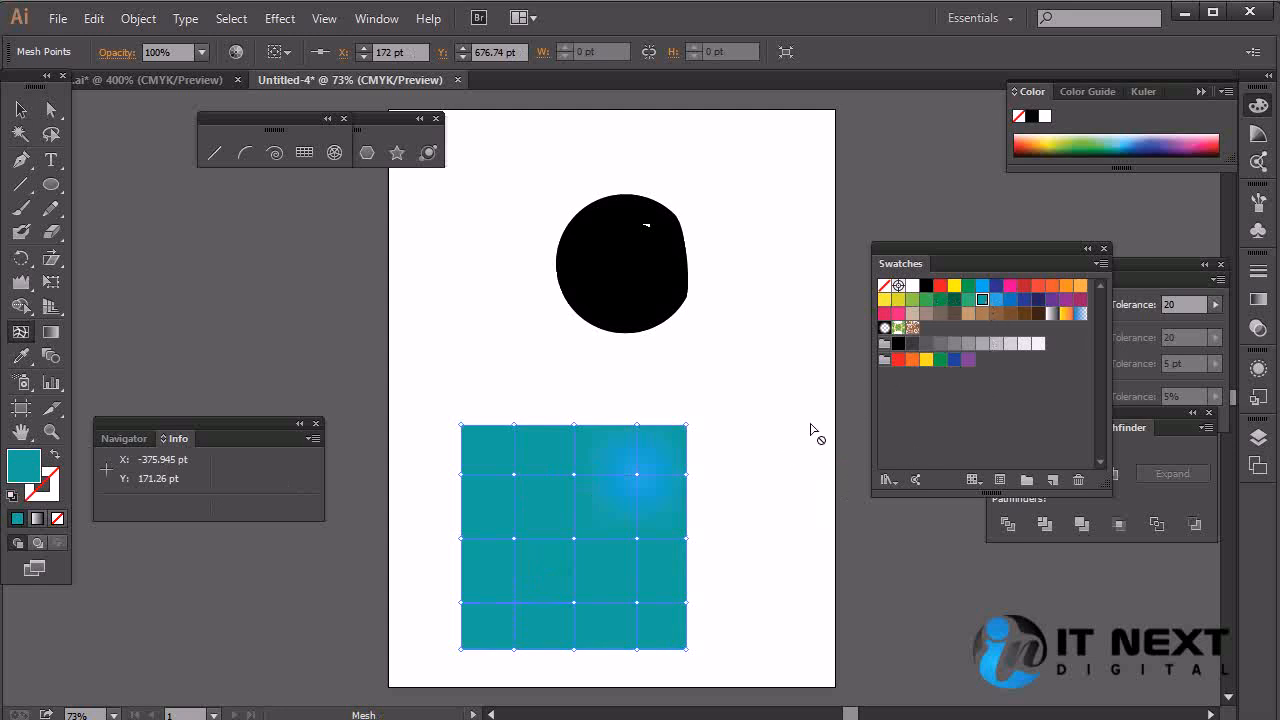
Colour the middle and lower mesh points of the square's right inner column light blue.
{"action": "left_click", "coordinate": [640, 542]}
{"action": "left_click", "coordinate": [997, 300]}
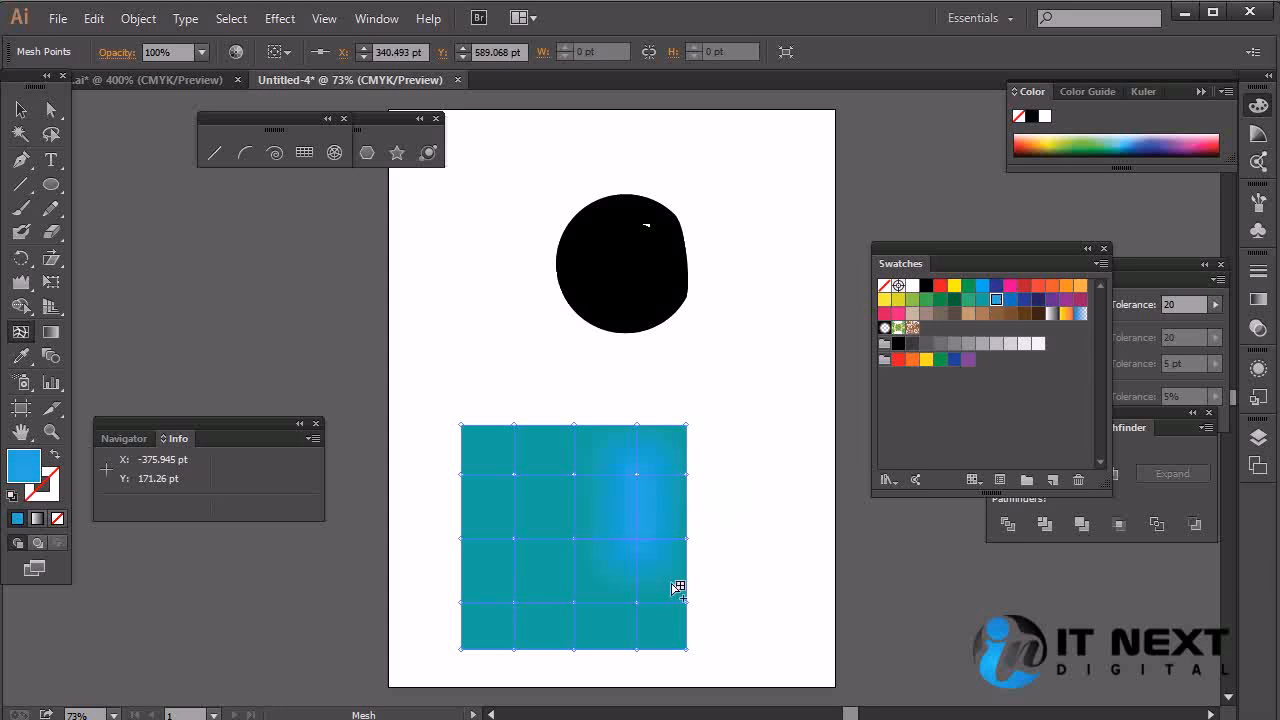
{"action": "left_click", "coordinate": [637, 602]}
{"action": "left_click", "coordinate": [997, 300]}
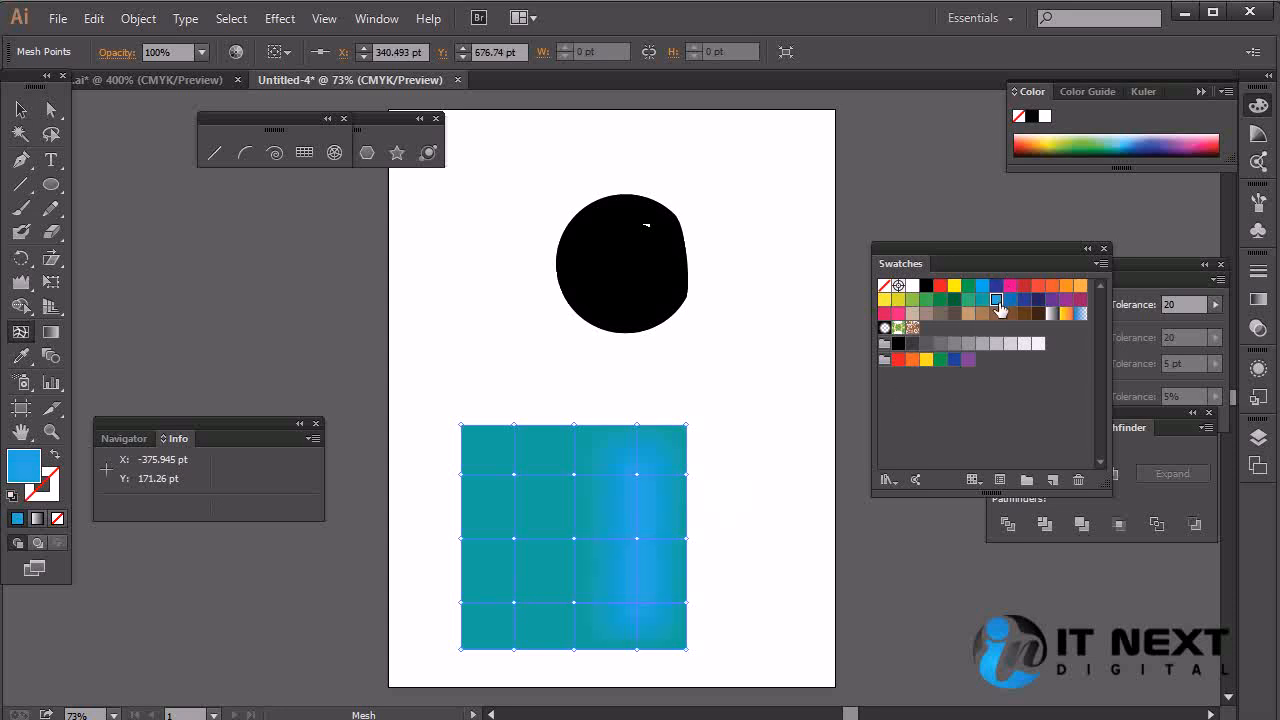
Colour the three mesh points of the square's left inner column medium blue.
{"action": "left_click", "coordinate": [514, 474]}
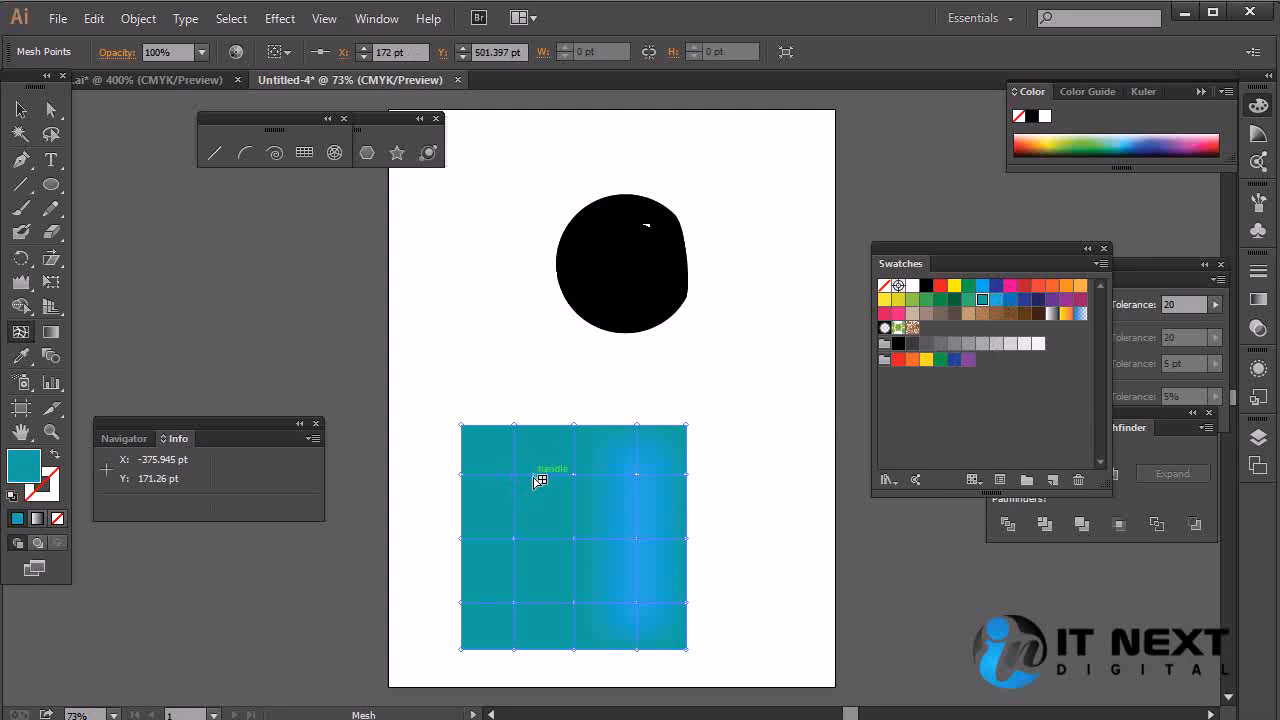
{"action": "left_click", "coordinate": [1014, 300]}
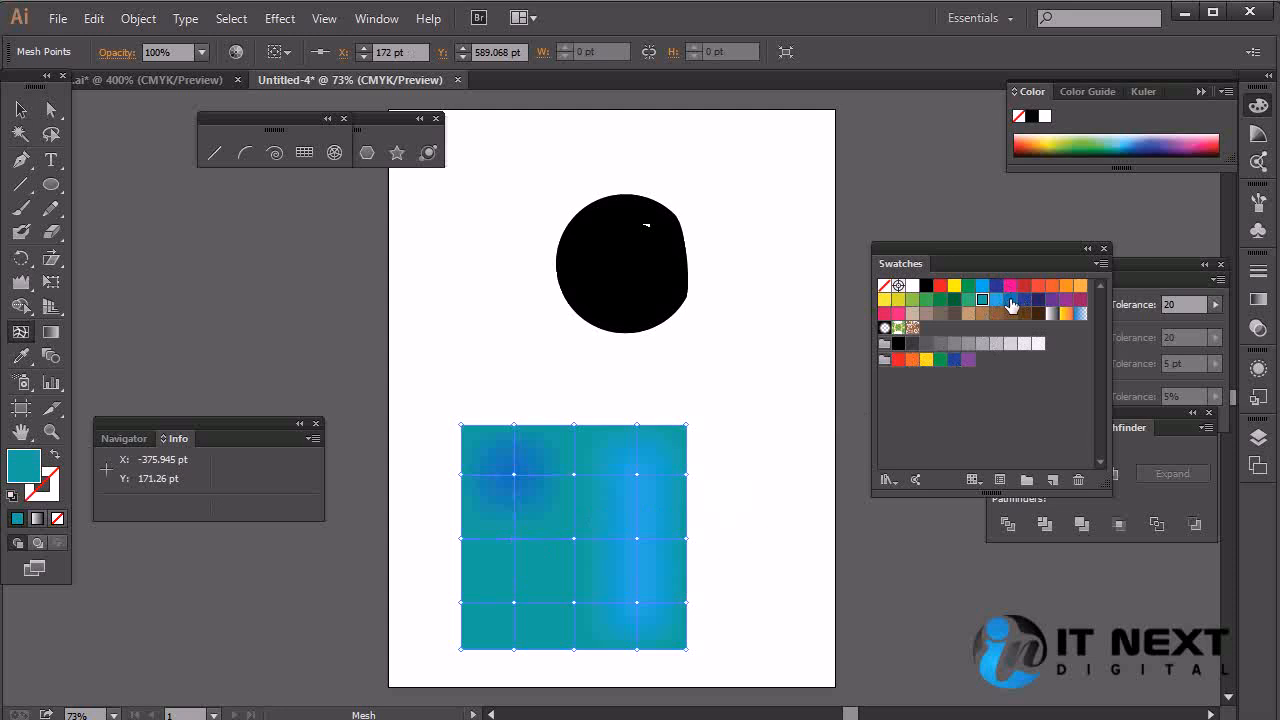
{"action": "left_click_drag", "start_coordinate": [1010, 300], "coordinate": [514, 538]}
{"action": "left_click", "coordinate": [515, 602]}
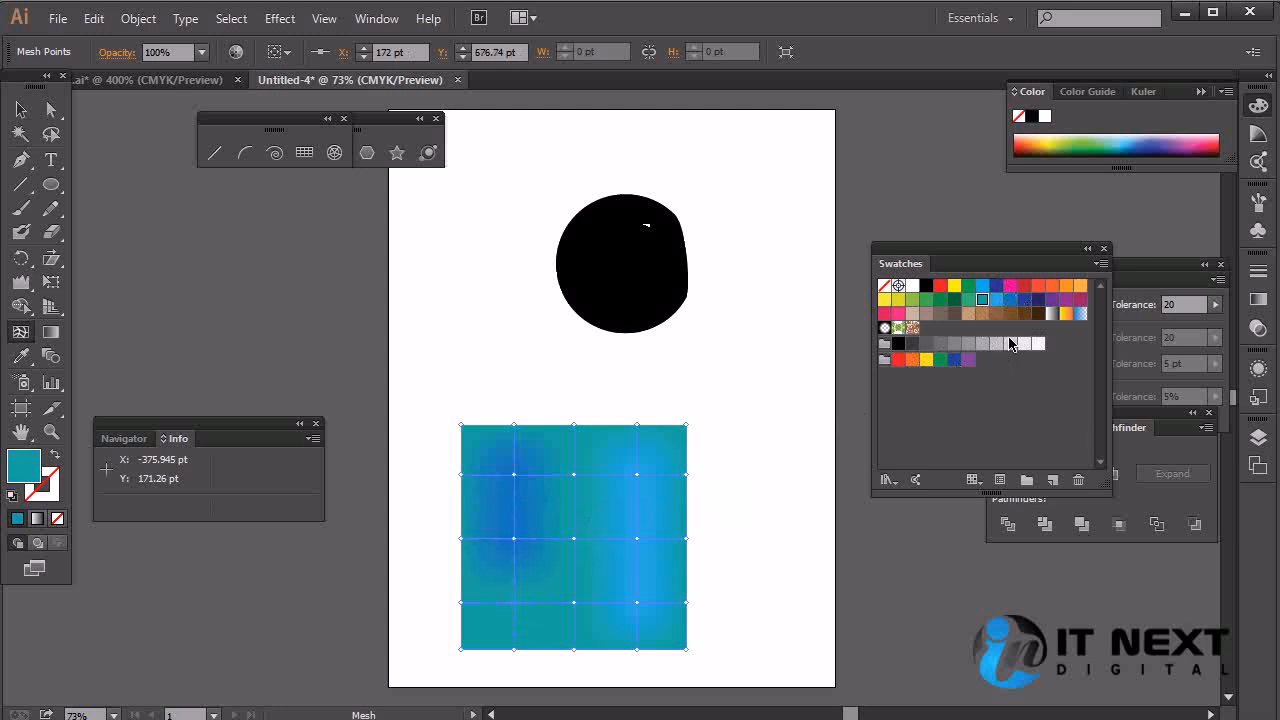
{"action": "left_click", "coordinate": [999, 300]}
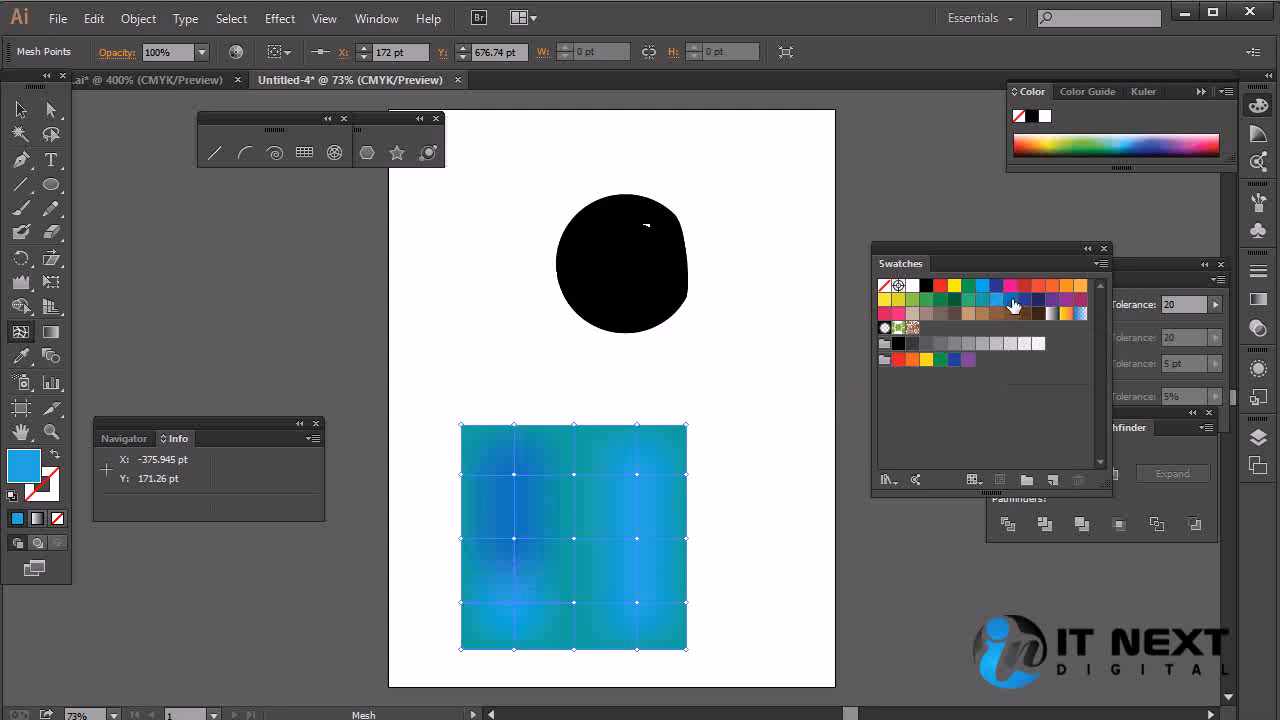
{"action": "left_click", "coordinate": [1011, 301]}
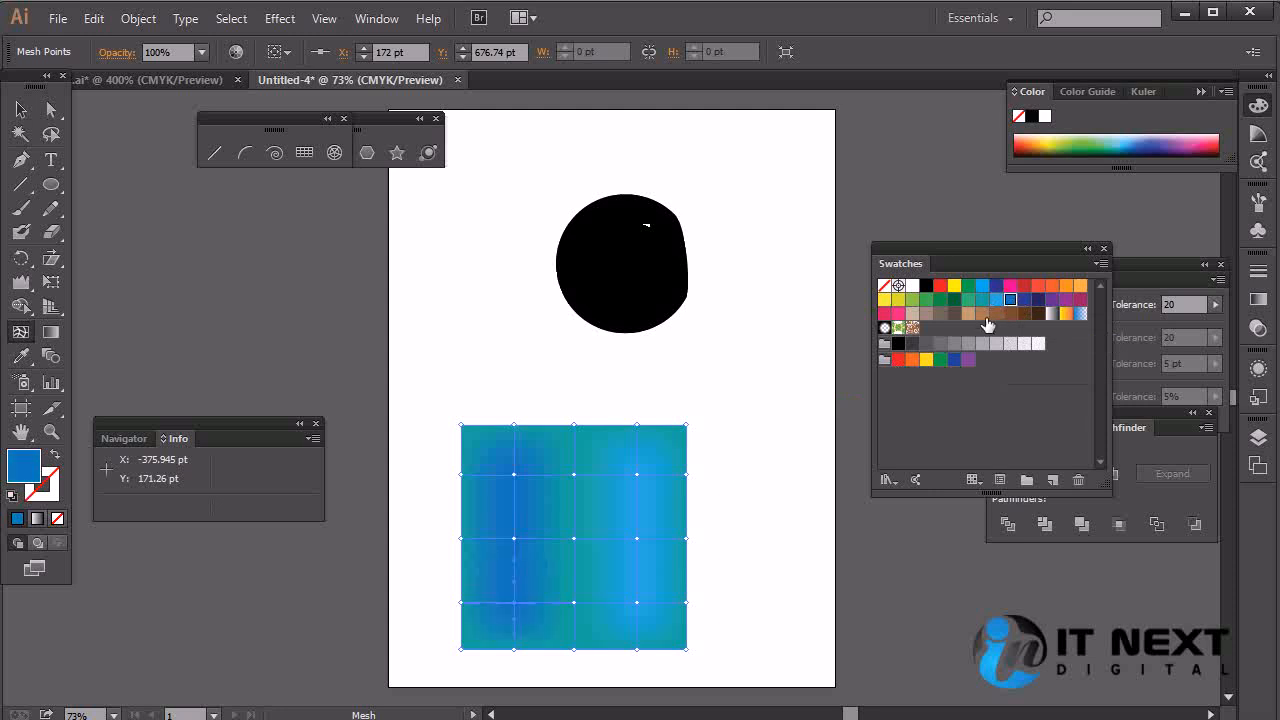
Colour the three mesh points of the square's central column light orange and deselect the square.
{"action": "left_click", "coordinate": [576, 475]}
{"action": "left_click", "coordinate": [1080, 286]}
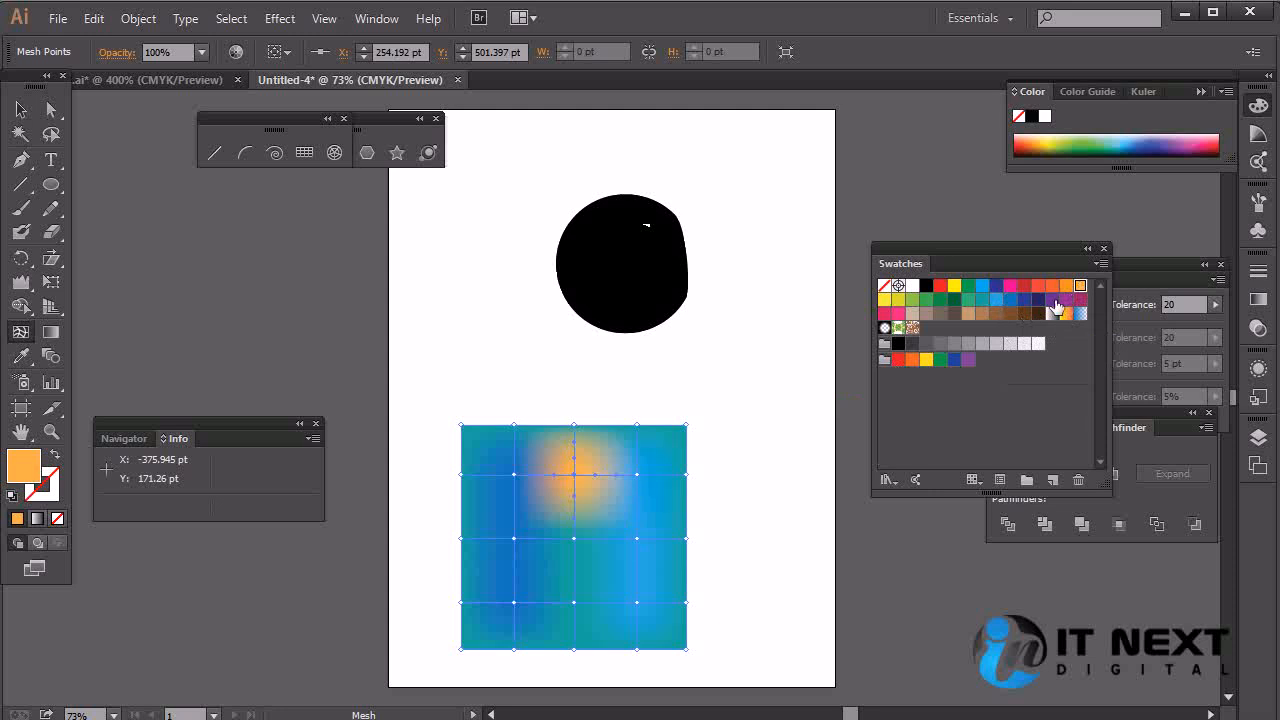
{"action": "left_click", "coordinate": [574, 540]}
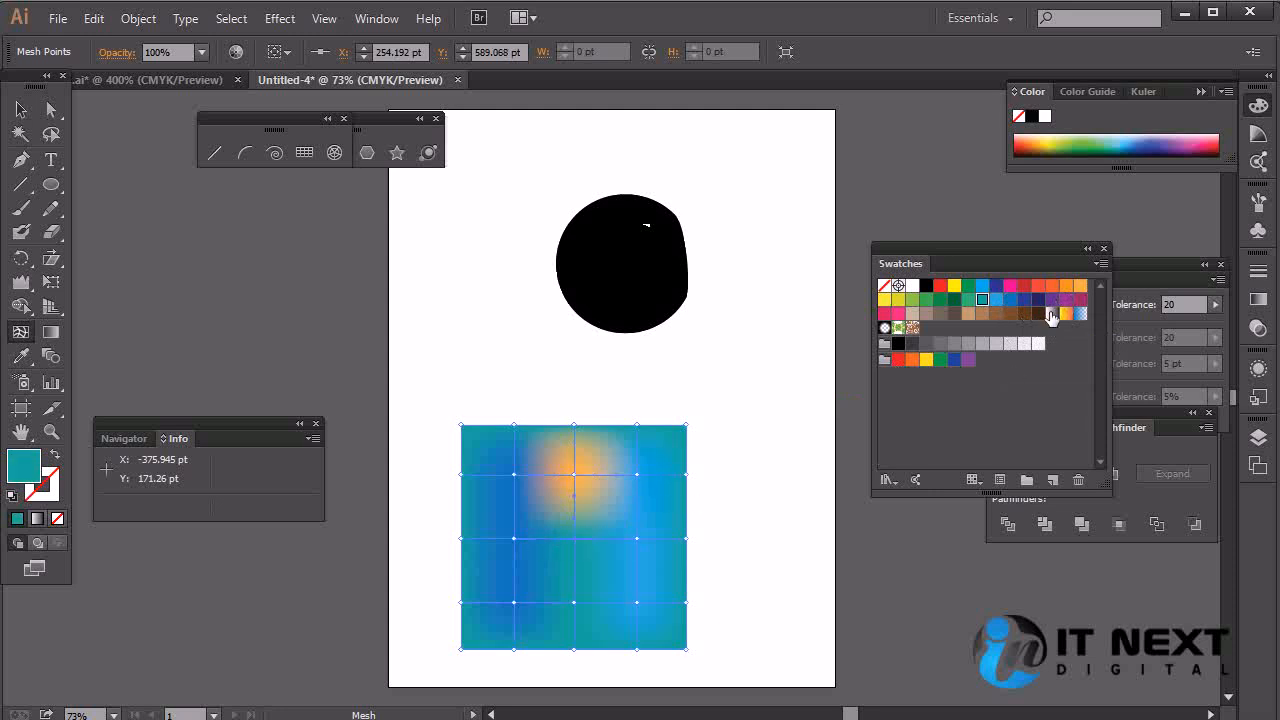
{"action": "left_click", "coordinate": [1089, 281]}
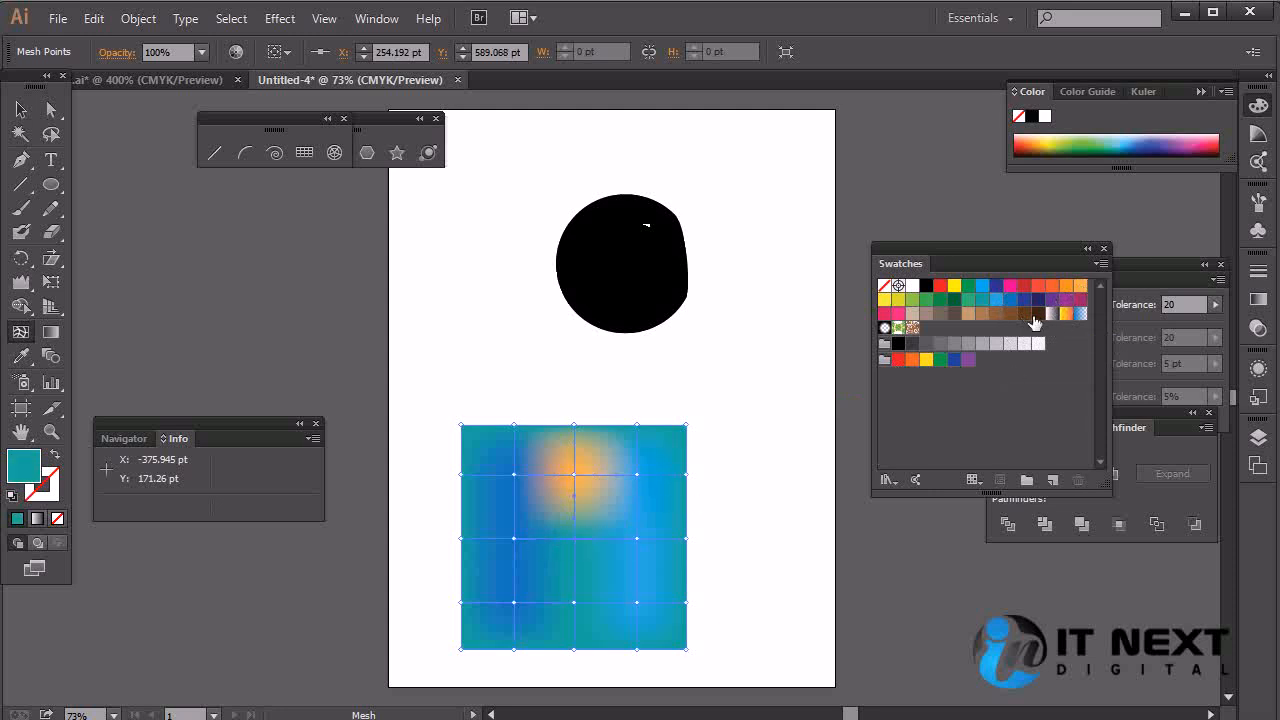
{"action": "left_click", "coordinate": [1082, 287]}
{"action": "left_click", "coordinate": [575, 601]}
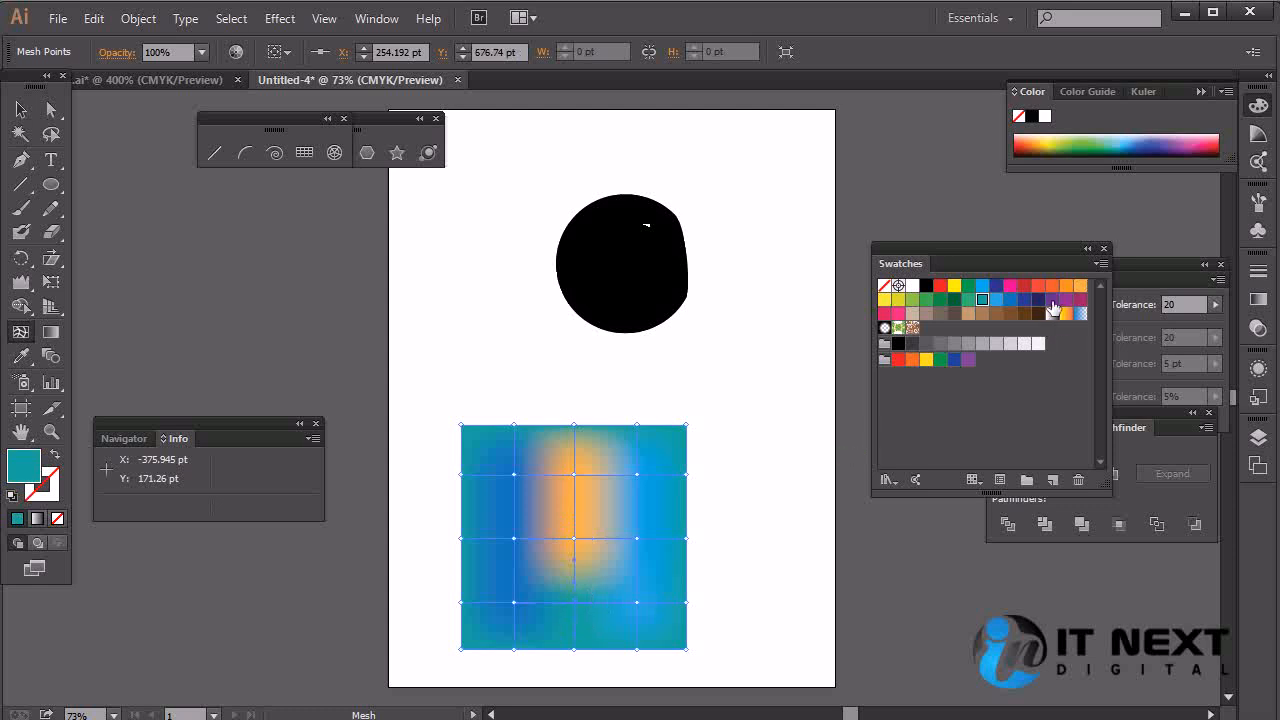
{"action": "left_click", "coordinate": [1080, 286]}
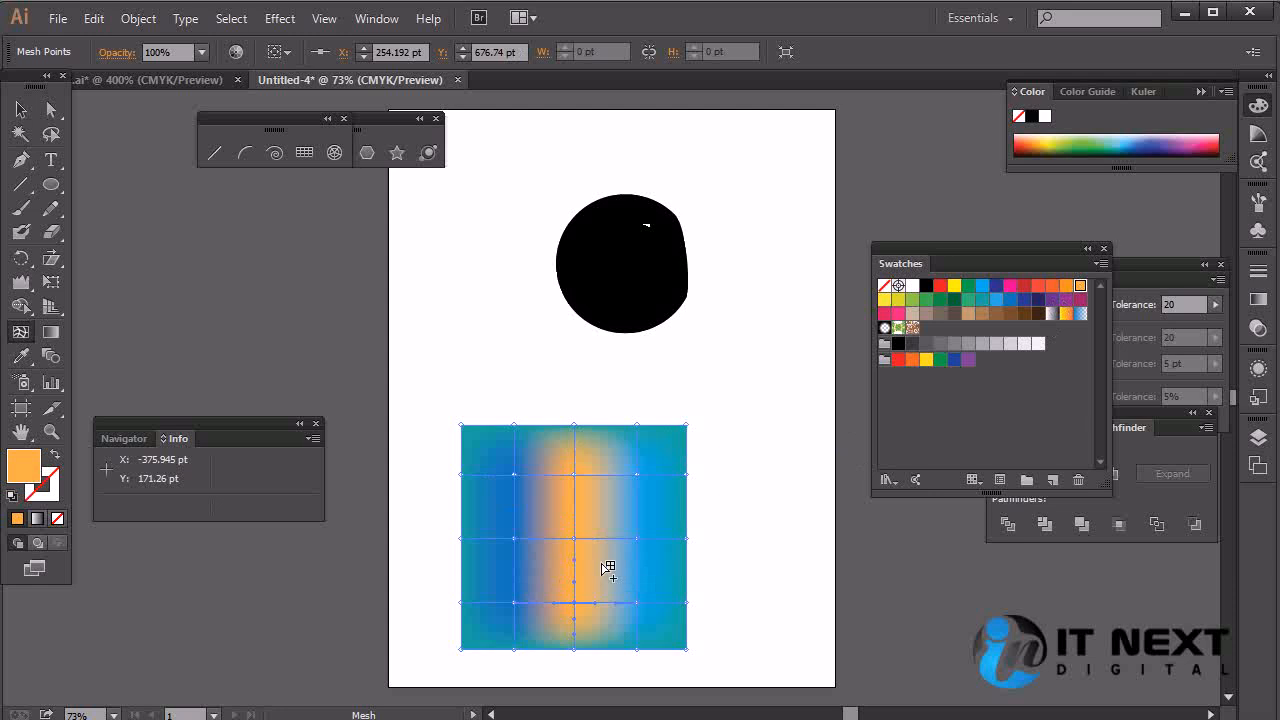
{"action": "left_click", "coordinate": [20, 109]}
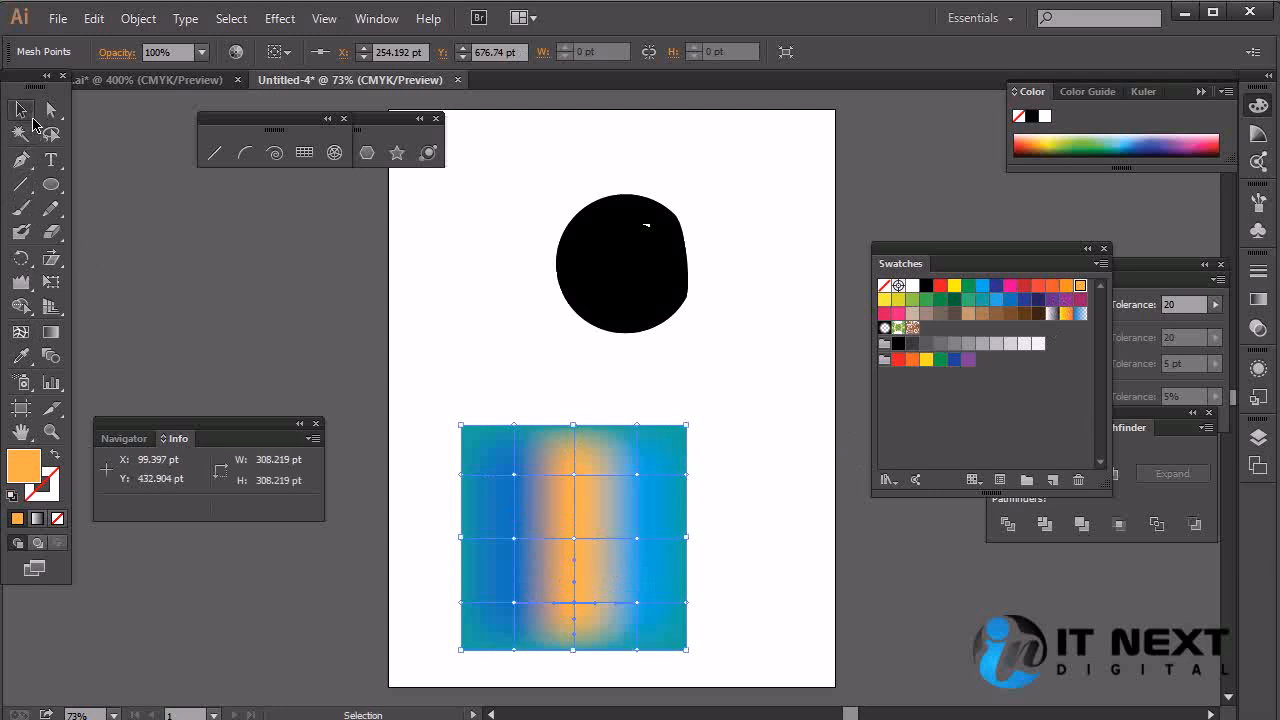
{"action": "left_click", "coordinate": [741, 460]}
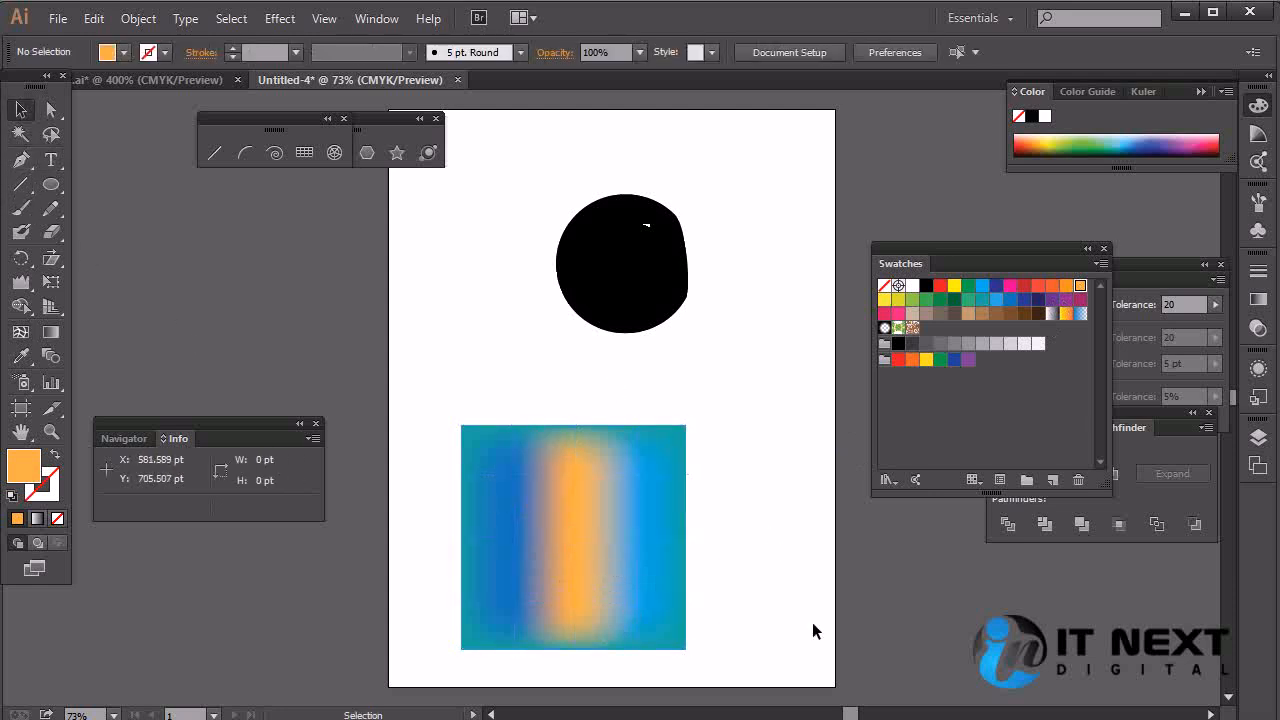